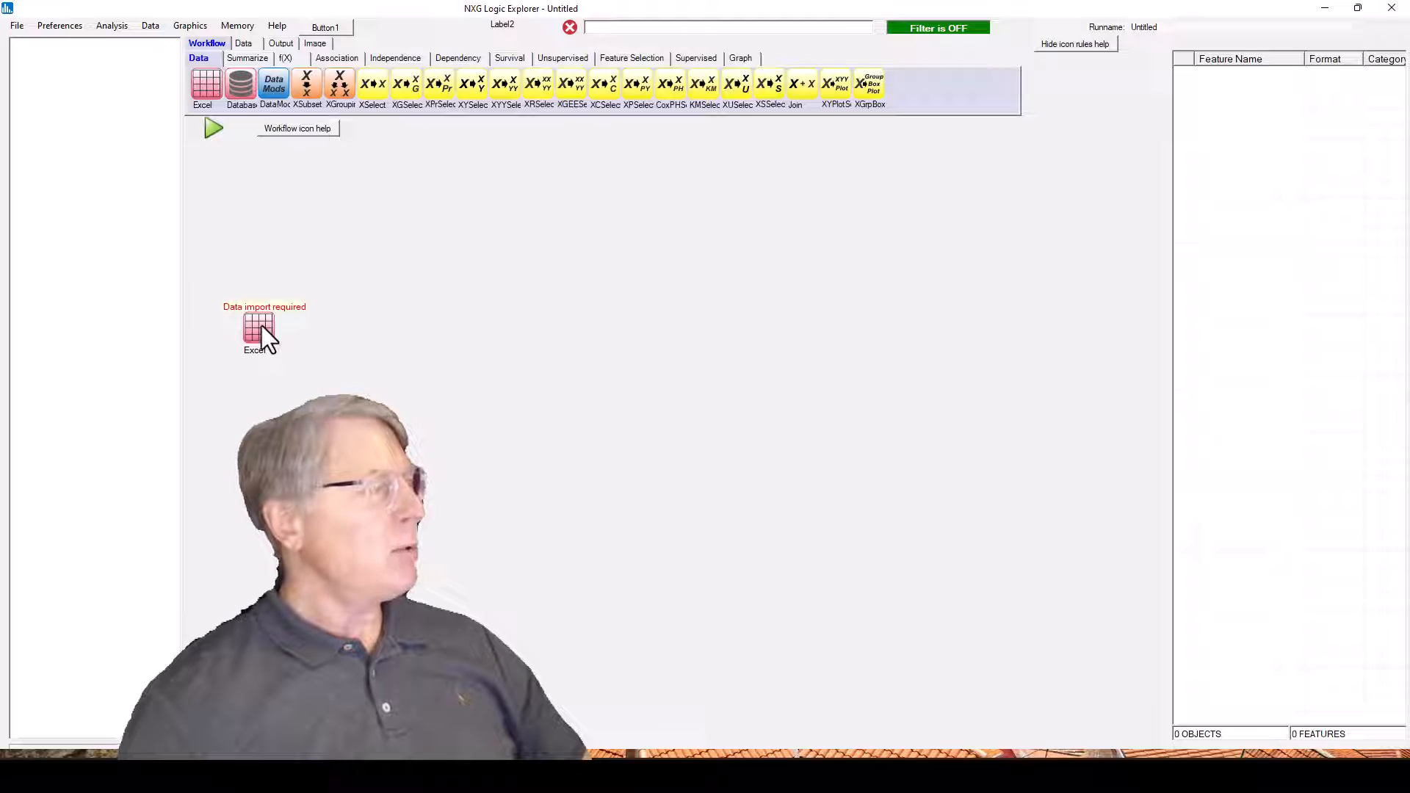
# - Place one XSelect icon and one Summarize icon on the workflow canvas beyond the Excel icon, deleting the duplicate XSelect
pyautogui.click(248, 58)
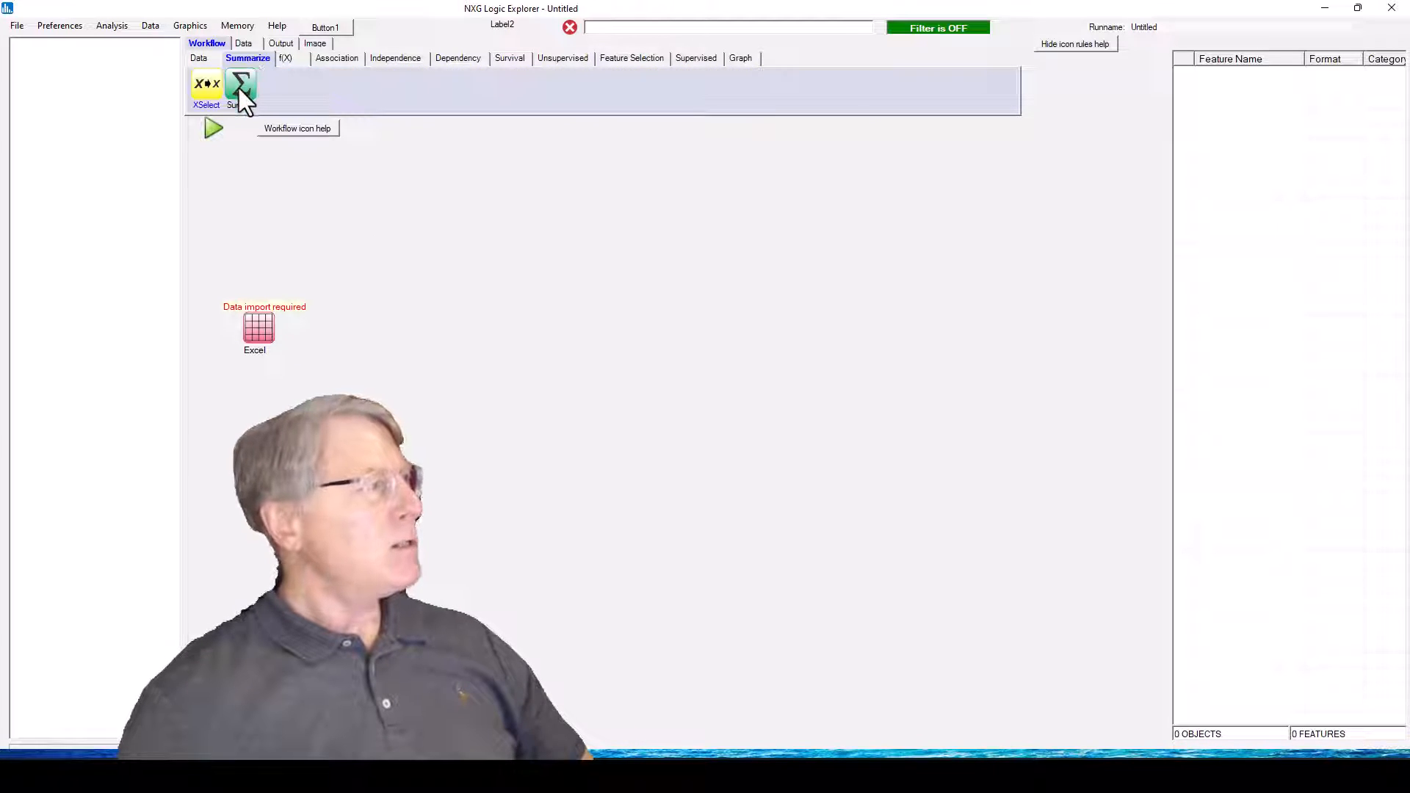
pyautogui.moveTo(207, 87); pyautogui.dragTo(272, 211)
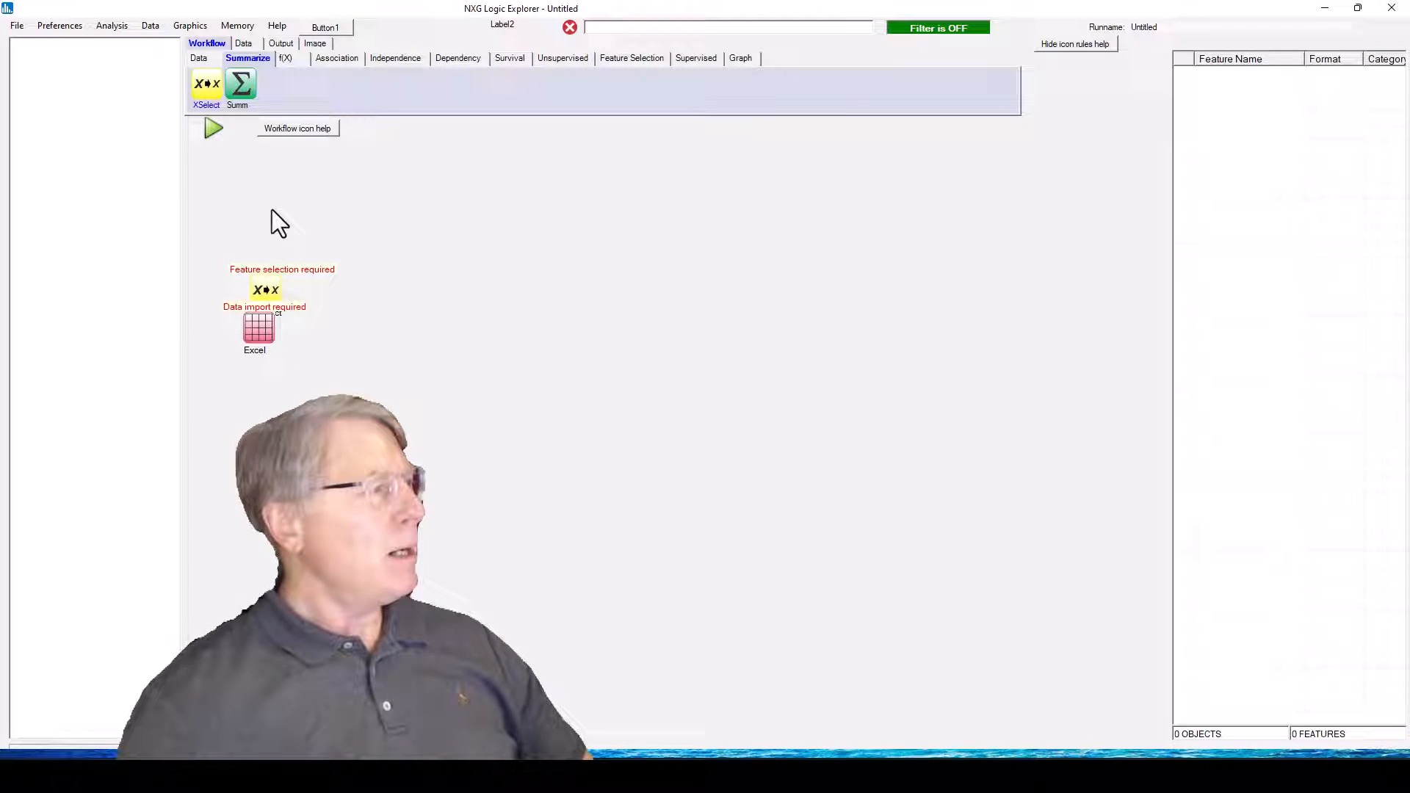
pyautogui.click(205, 87)
pyautogui.rightClick(309, 322)
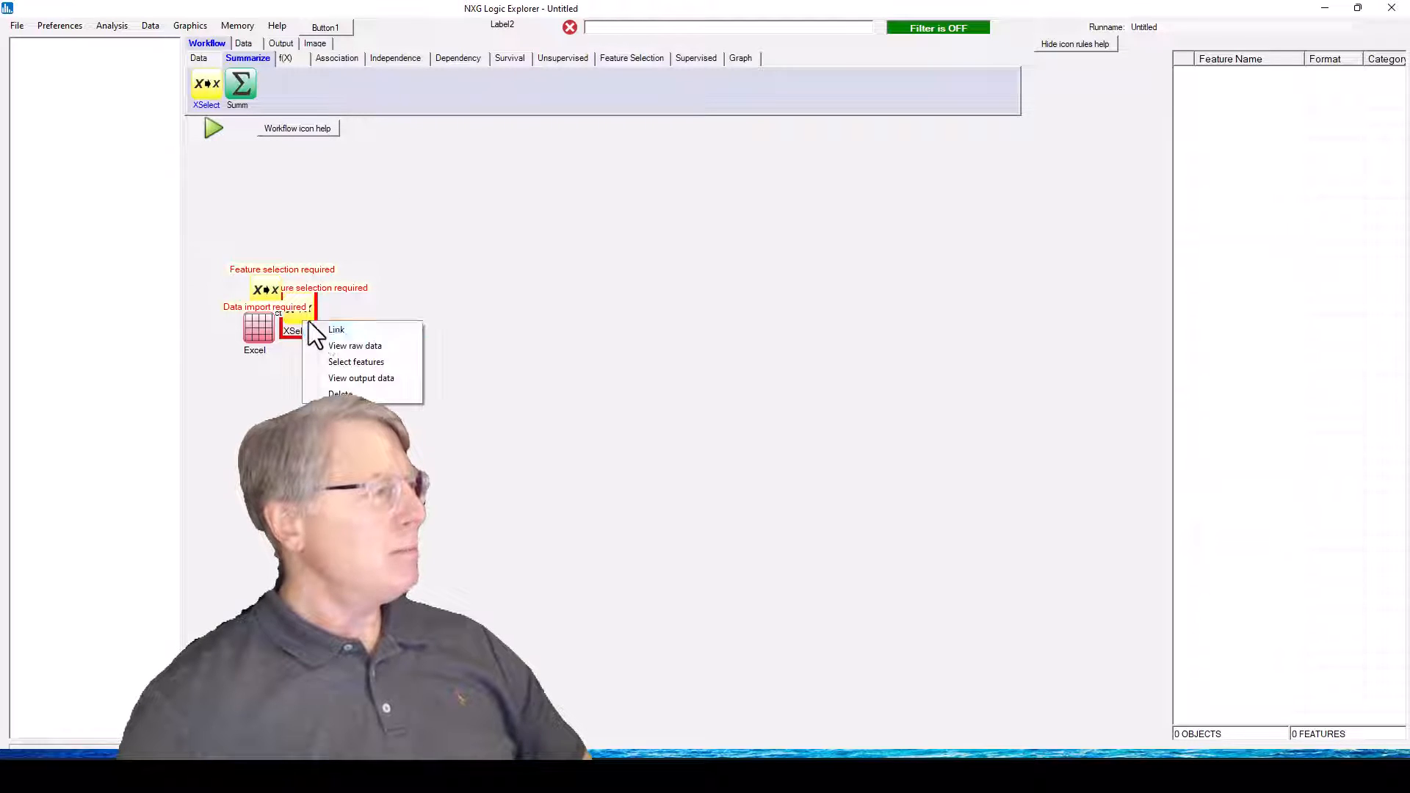
pyautogui.click(341, 395)
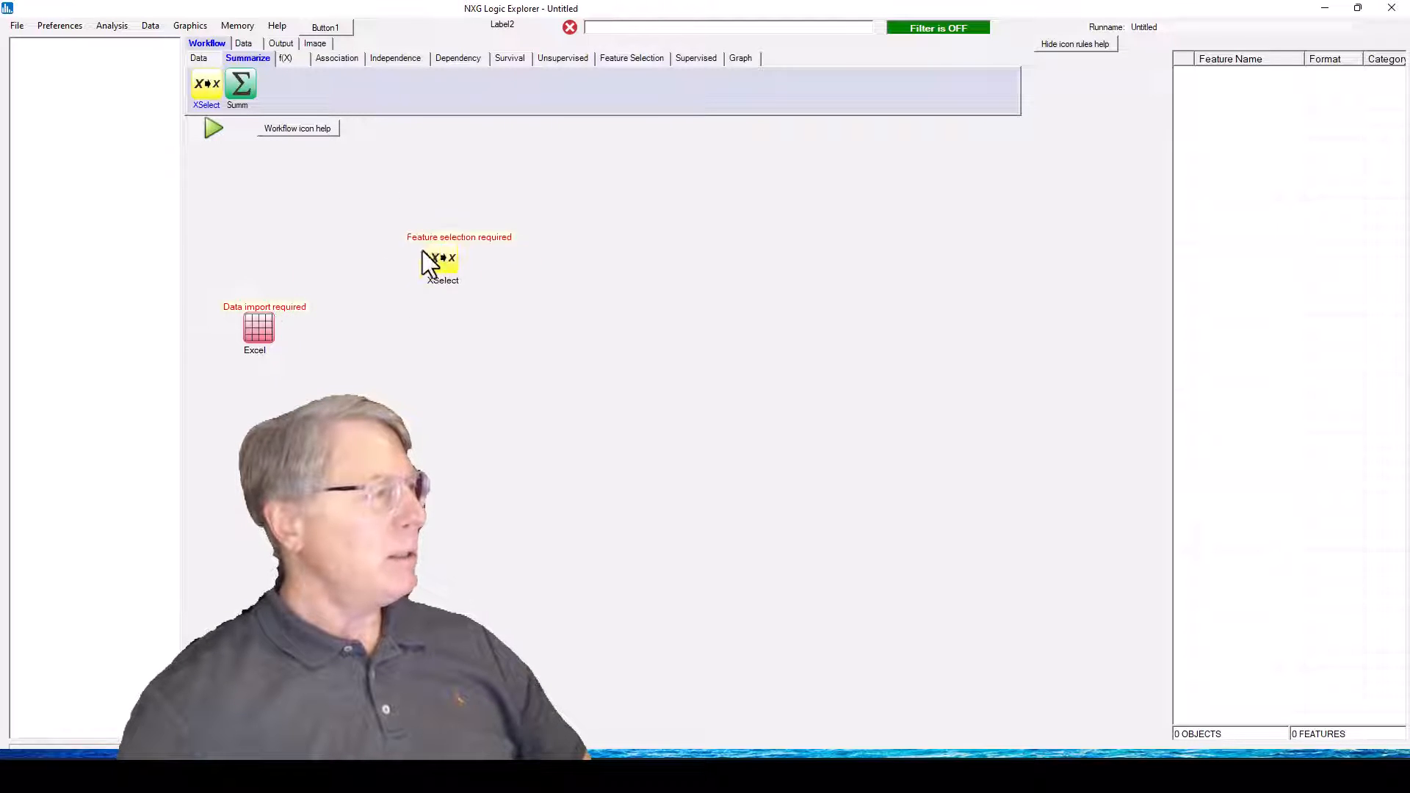
pyautogui.moveTo(423, 253); pyautogui.dragTo(368, 254)
pyautogui.click(240, 84)
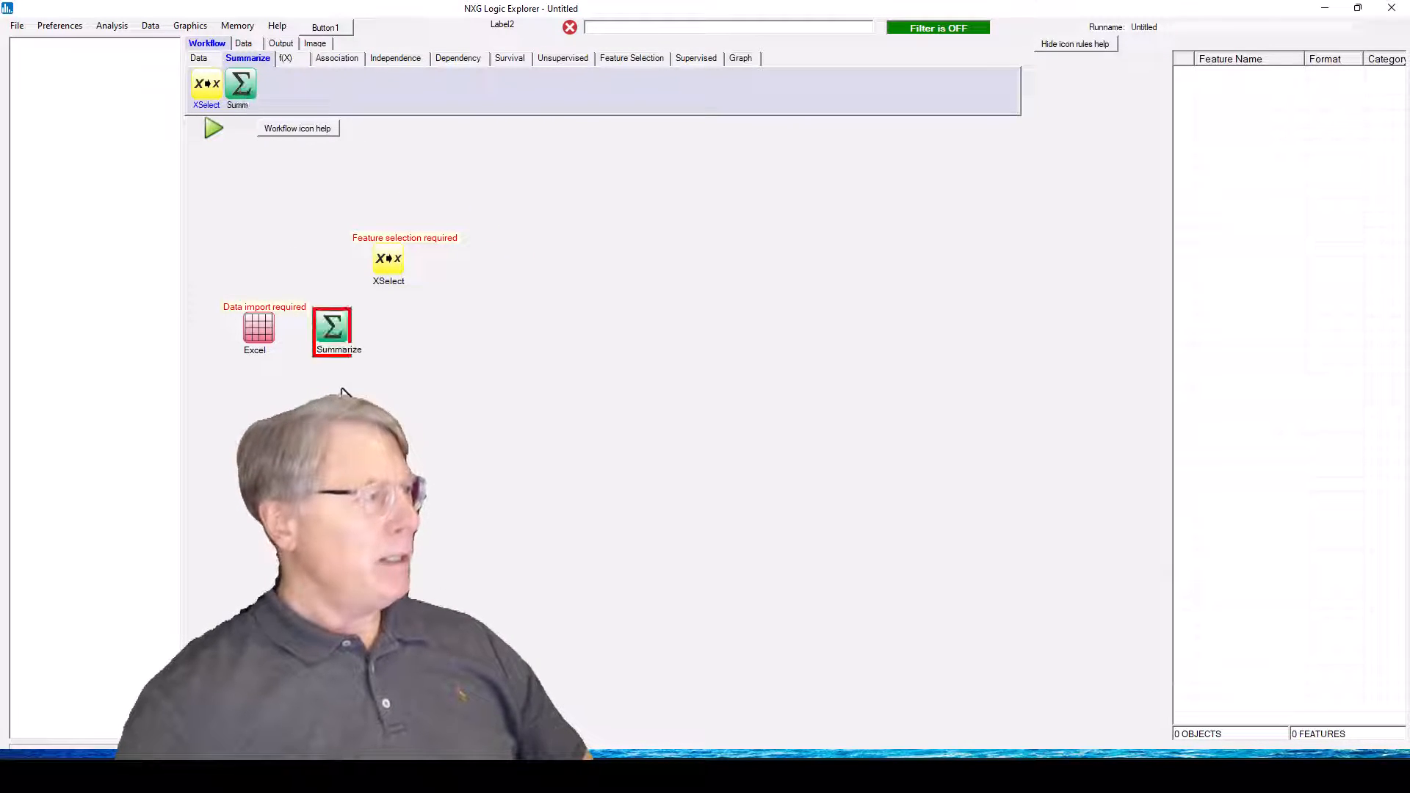
pyautogui.moveTo(332, 328); pyautogui.dragTo(566, 204)
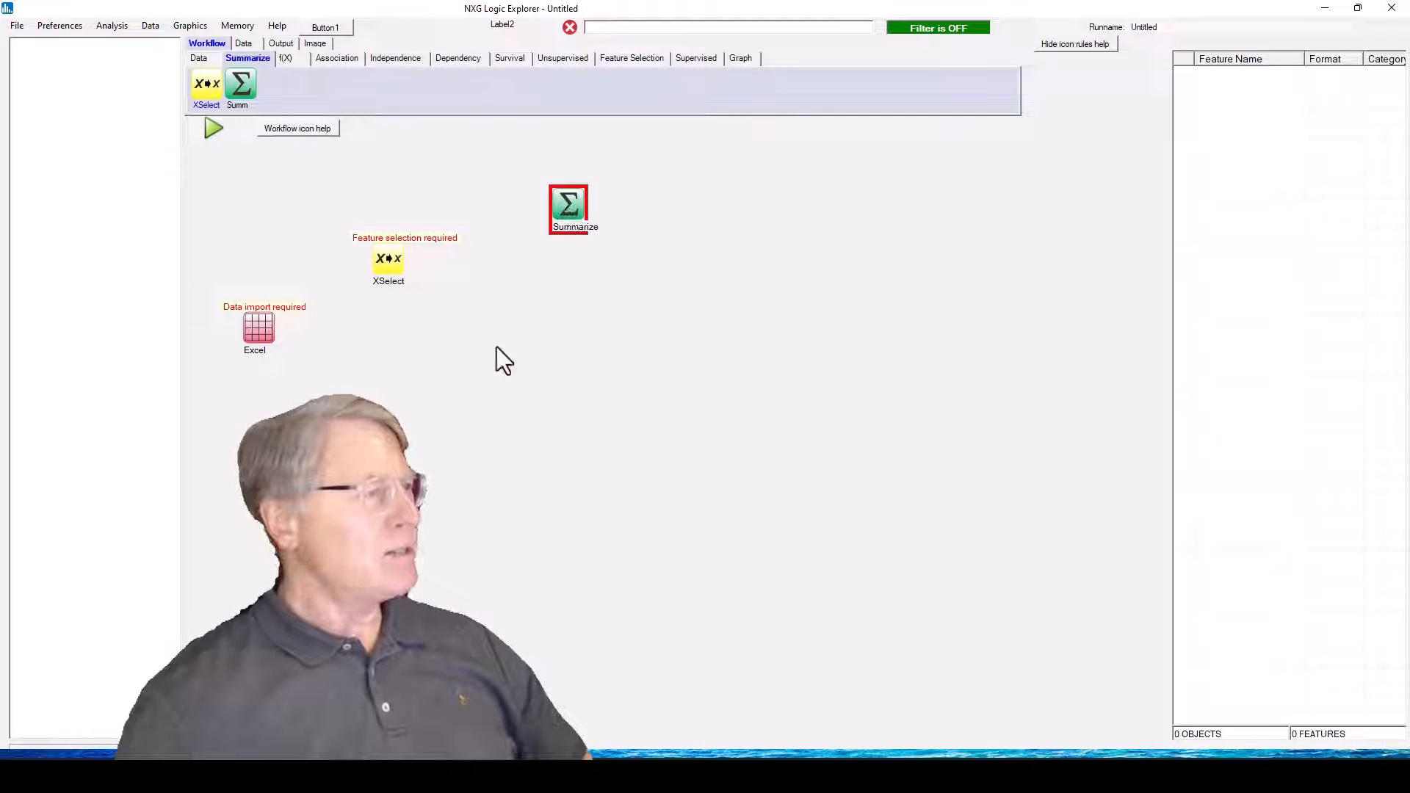
# - Link the Excel icon to XSelect, and link XSelect to Summarize
pyautogui.rightClick(252, 327)
pyautogui.click(282, 333)
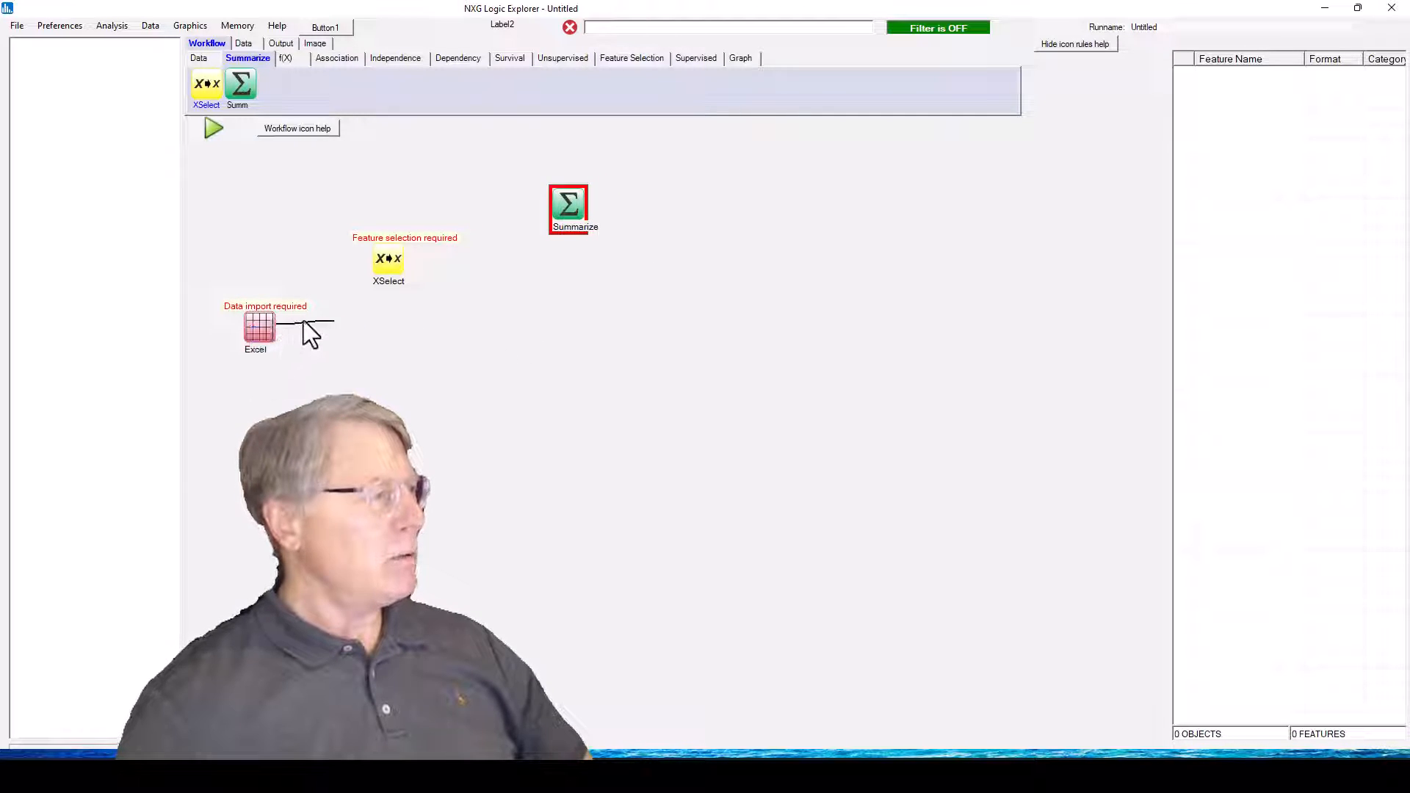
pyautogui.rightClick(382, 263)
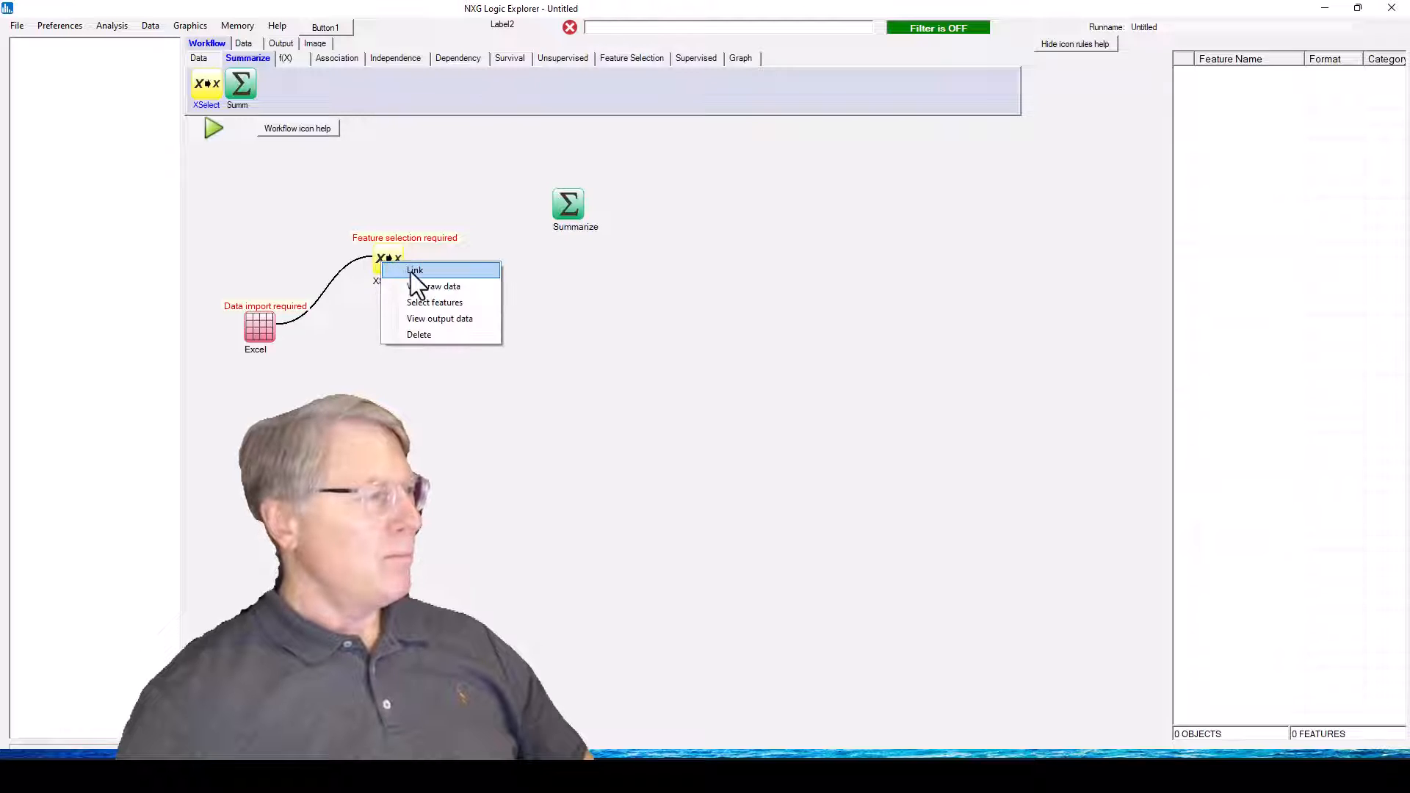
pyautogui.click(415, 271)
pyautogui.click(584, 221)
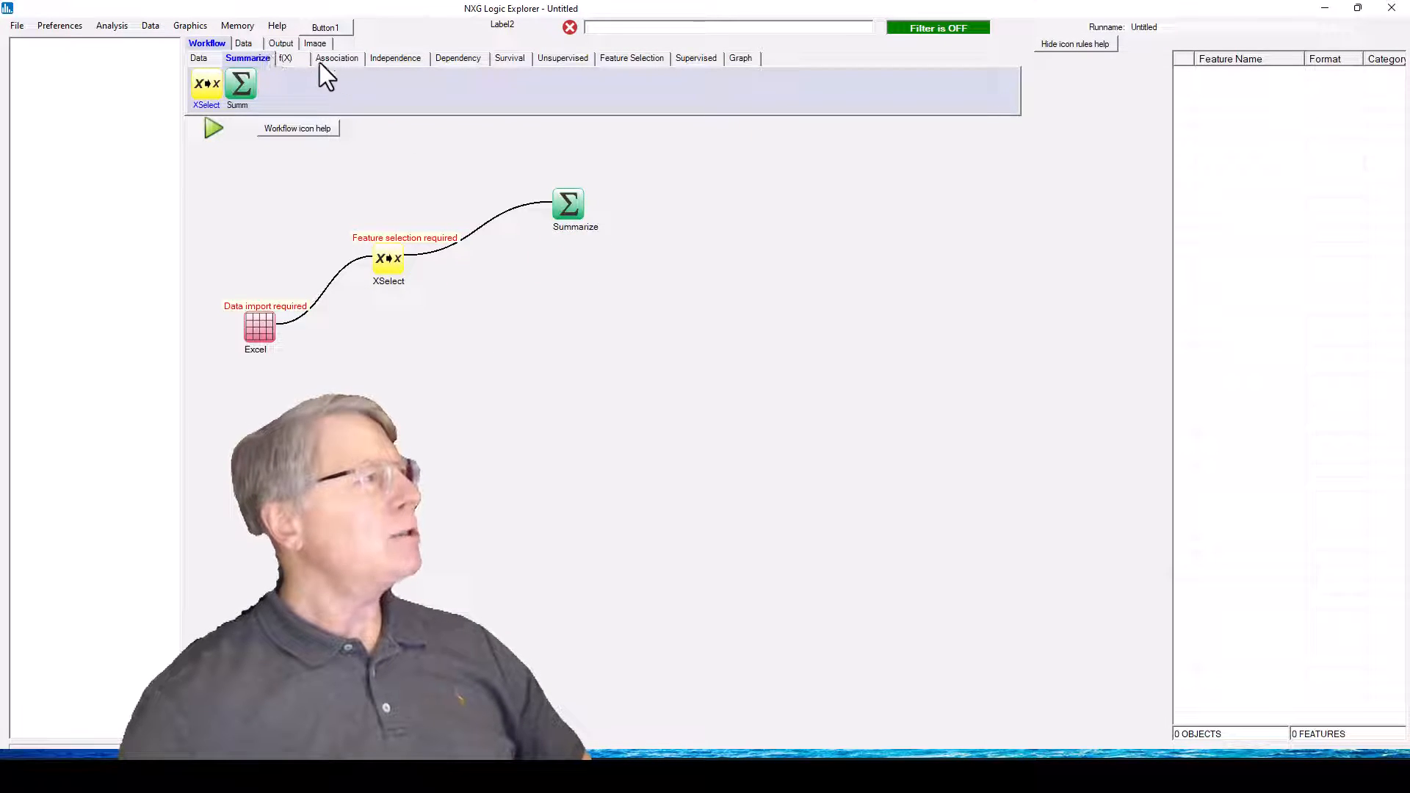
# - Lower the XSelect and Summarize icons and place the Normalize and Standardization (ZScore) transformation icons above them
pyautogui.click(293, 59)
pyautogui.moveTo(388, 279); pyautogui.dragTo(403, 322)
pyautogui.moveTo(566, 211); pyautogui.dragTo(552, 269)
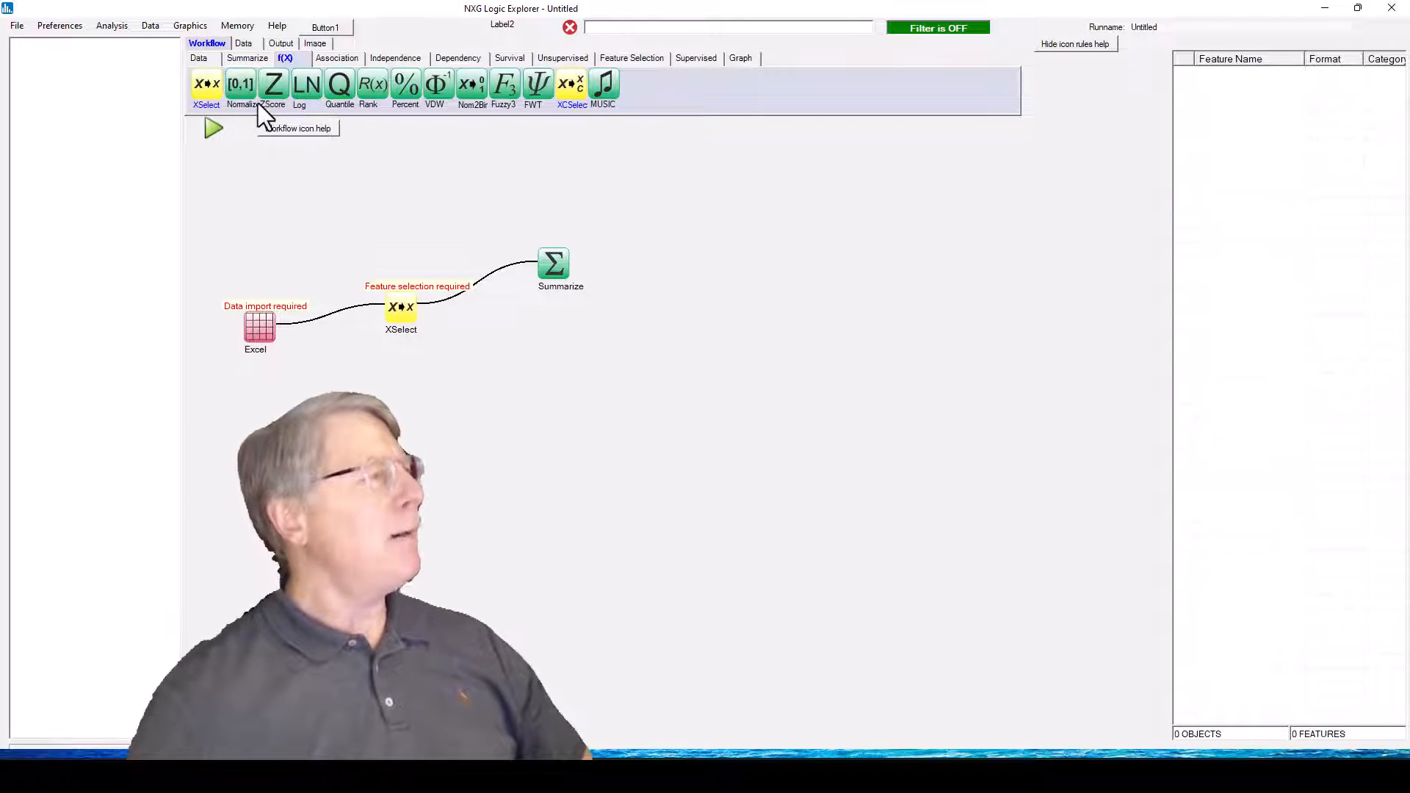
pyautogui.moveTo(245, 86); pyautogui.dragTo(409, 170)
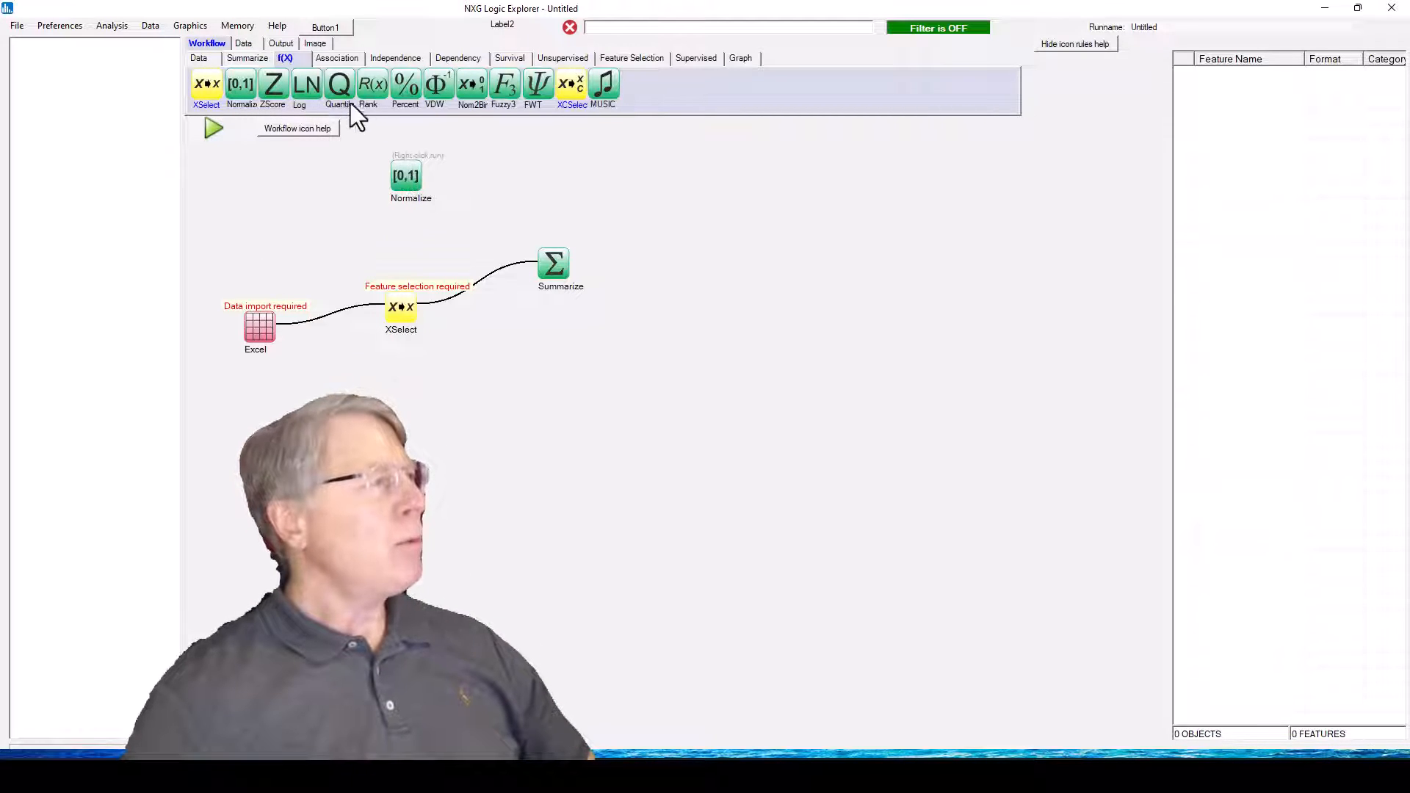
pyautogui.moveTo(276, 85); pyautogui.dragTo(290, 290)
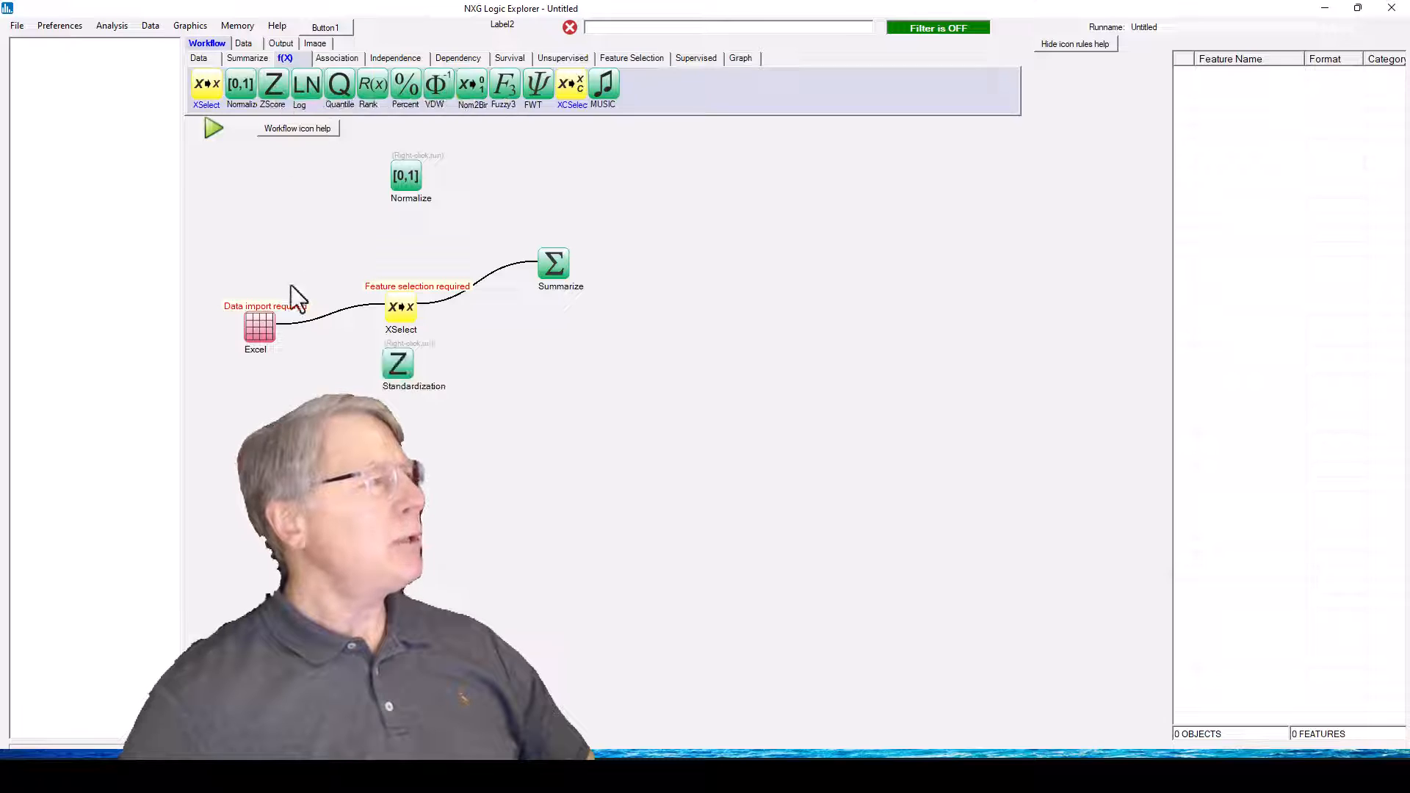
pyautogui.moveTo(399, 363); pyautogui.dragTo(476, 181)
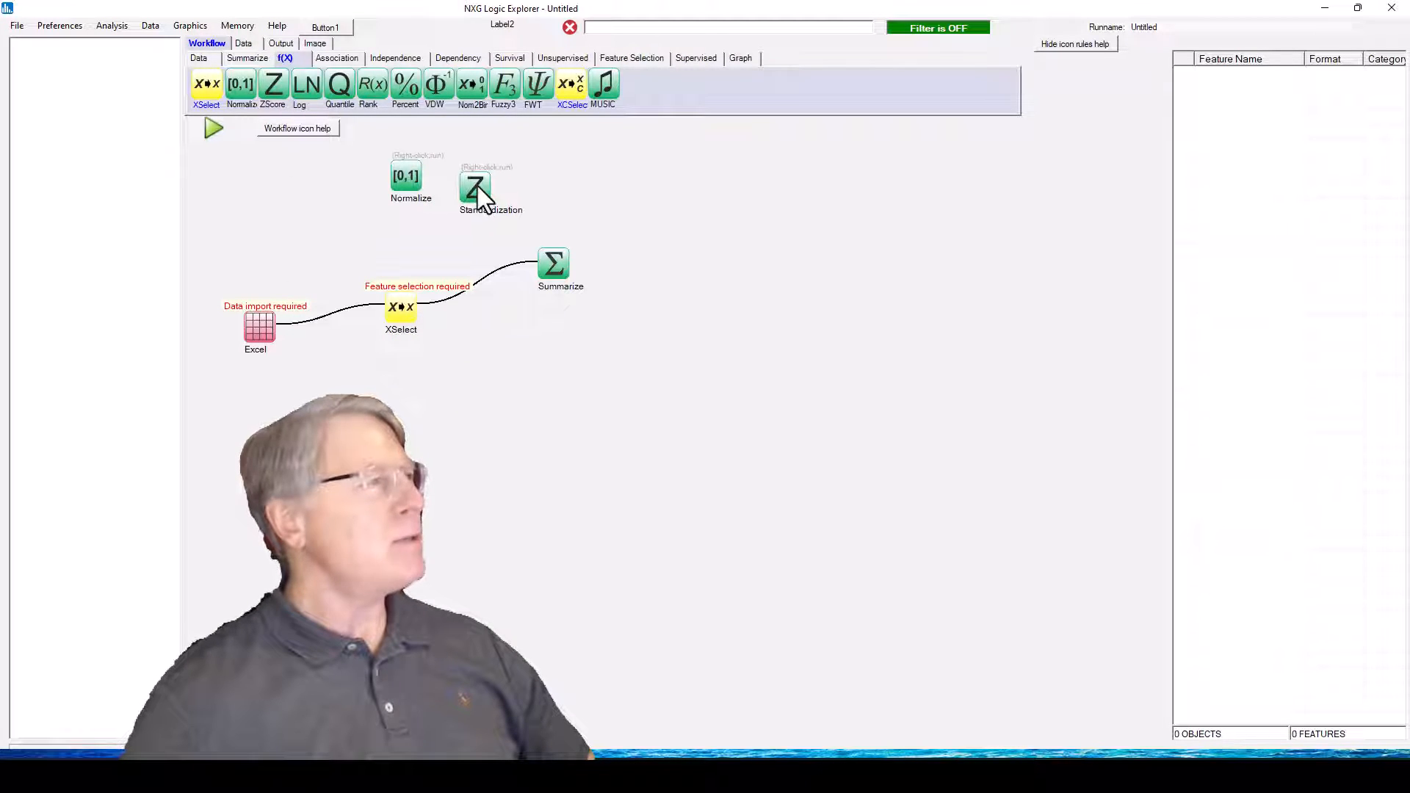
# - Add Rank and Percent transformation icons beyond Standardization, and move XSelect and Summarize further down to make room
pyautogui.click(373, 85)
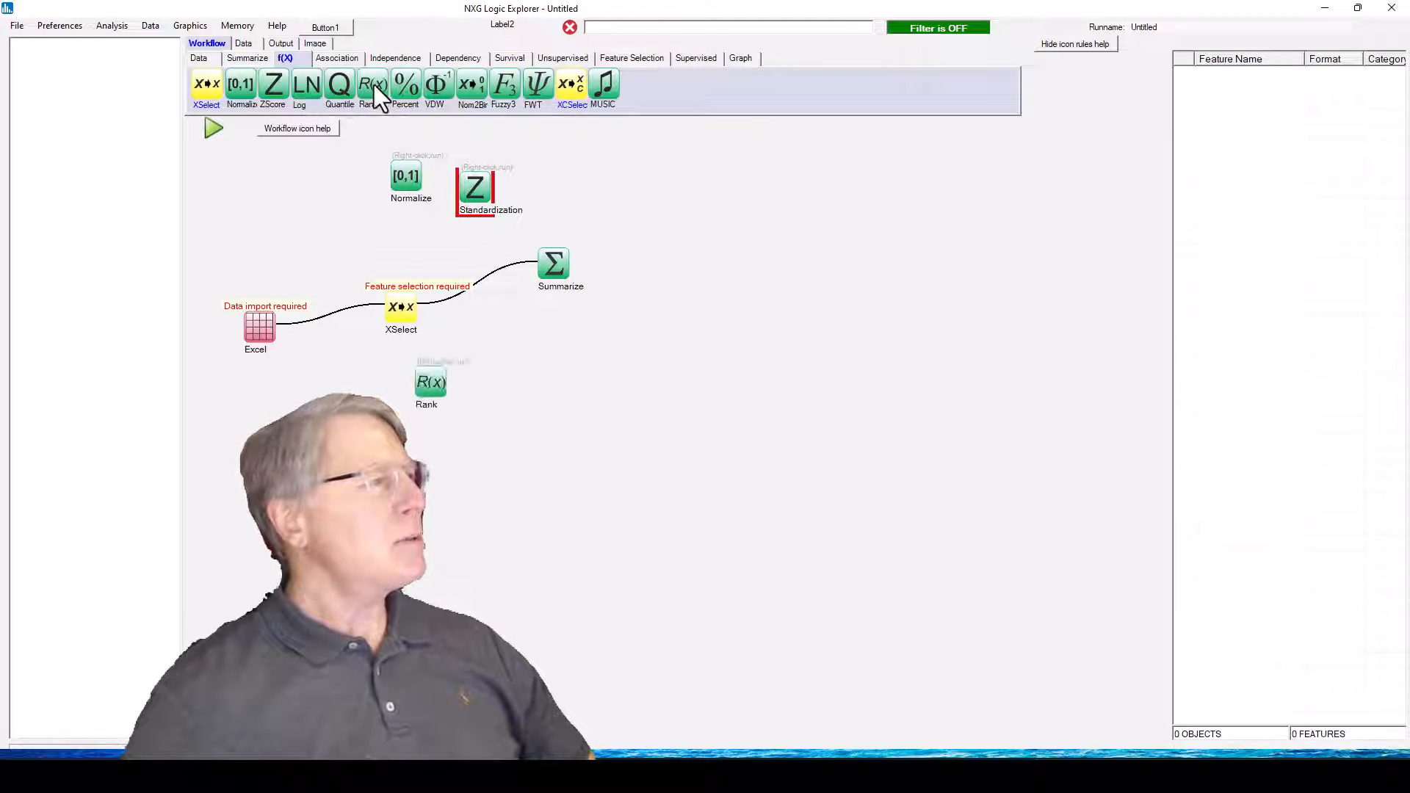
pyautogui.moveTo(440, 390); pyautogui.dragTo(579, 211)
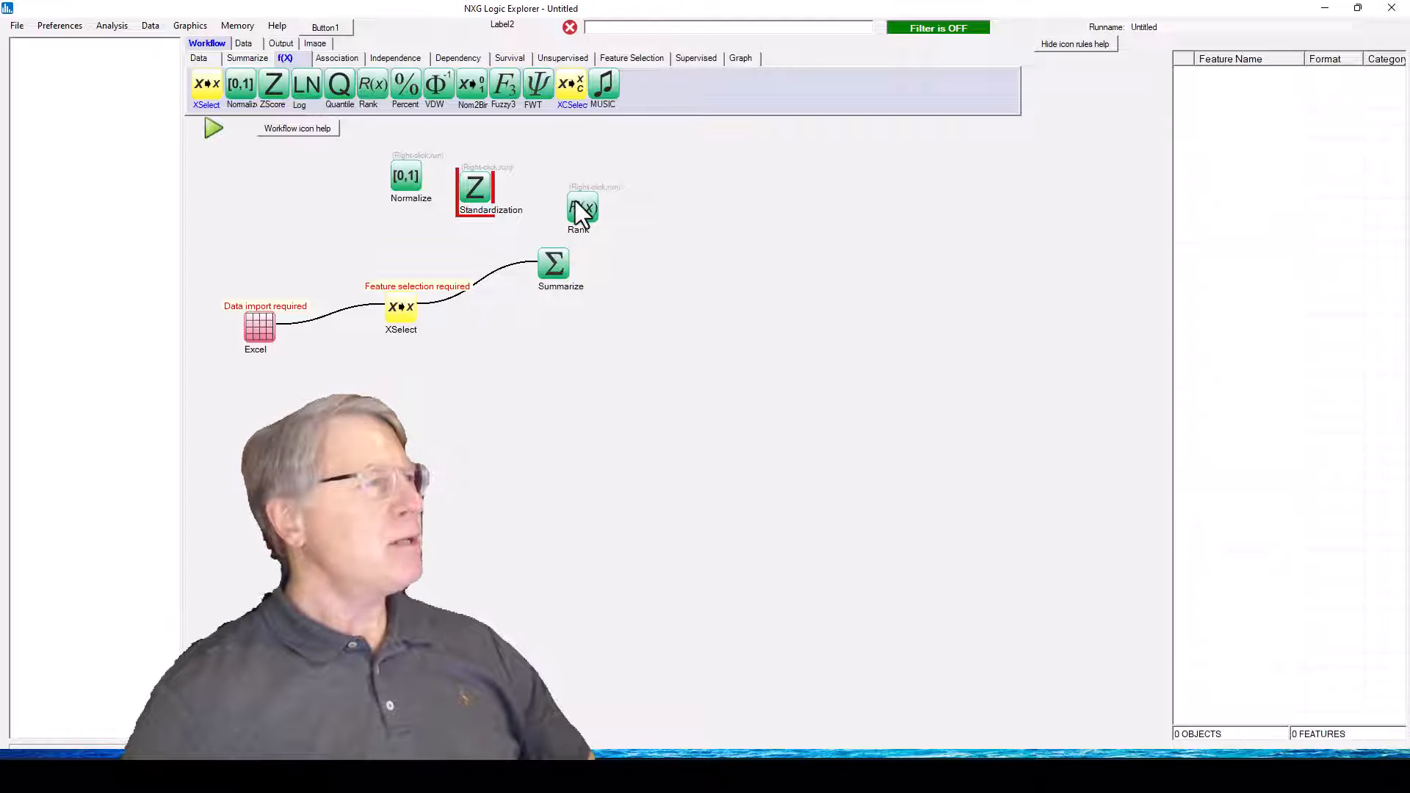
pyautogui.click(402, 86)
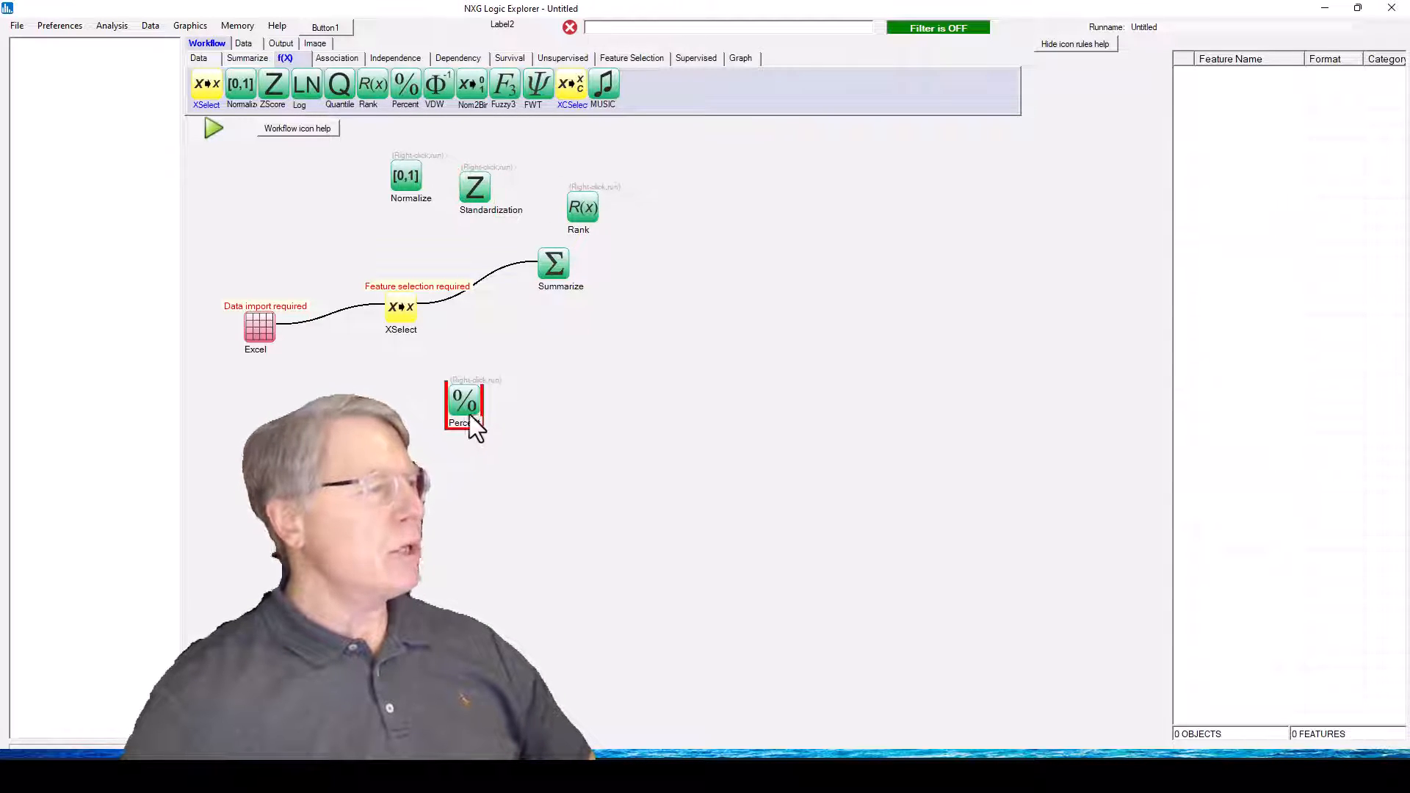
pyautogui.moveTo(470, 414); pyautogui.dragTo(639, 346)
pyautogui.moveTo(400, 316); pyautogui.dragTo(377, 424)
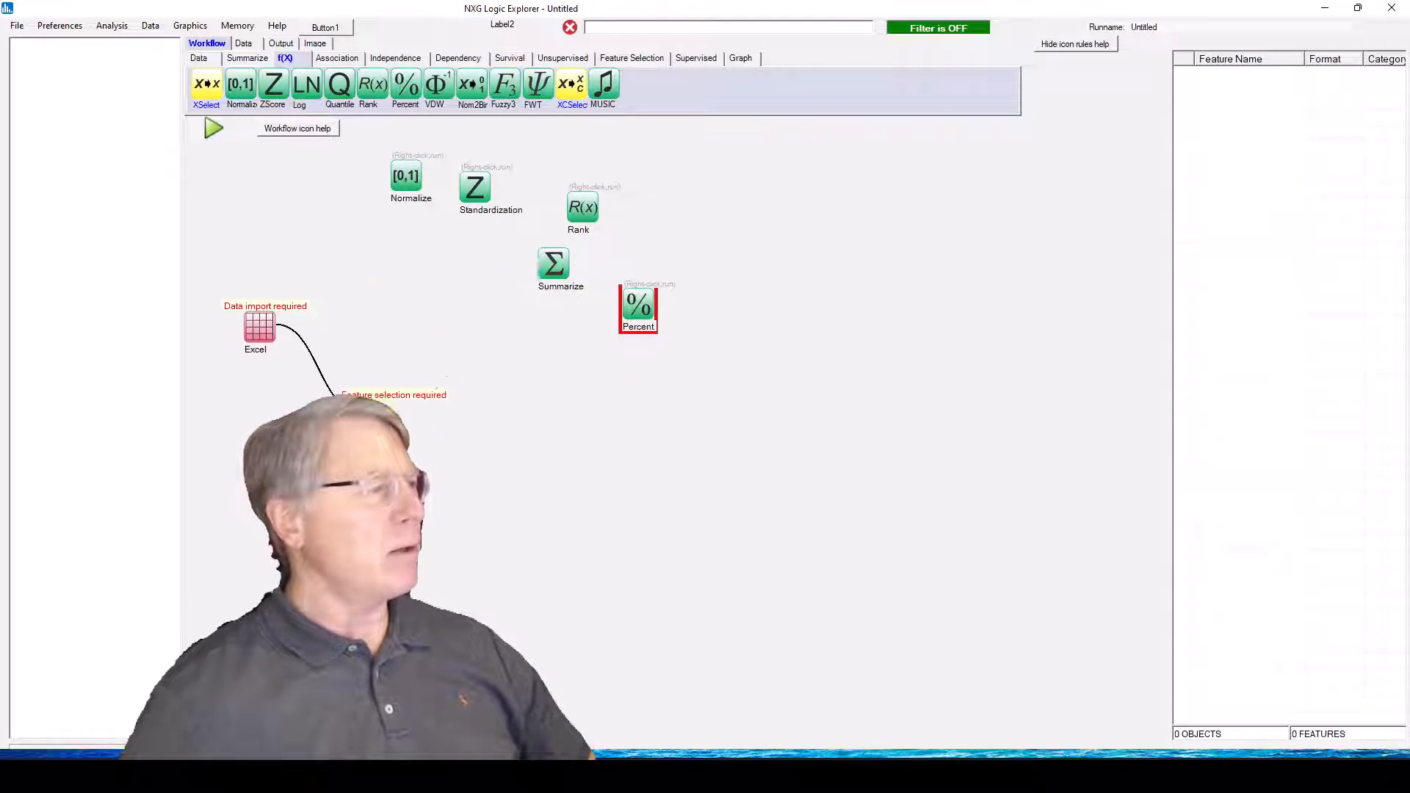
pyautogui.moveTo(551, 275); pyautogui.dragTo(519, 407)
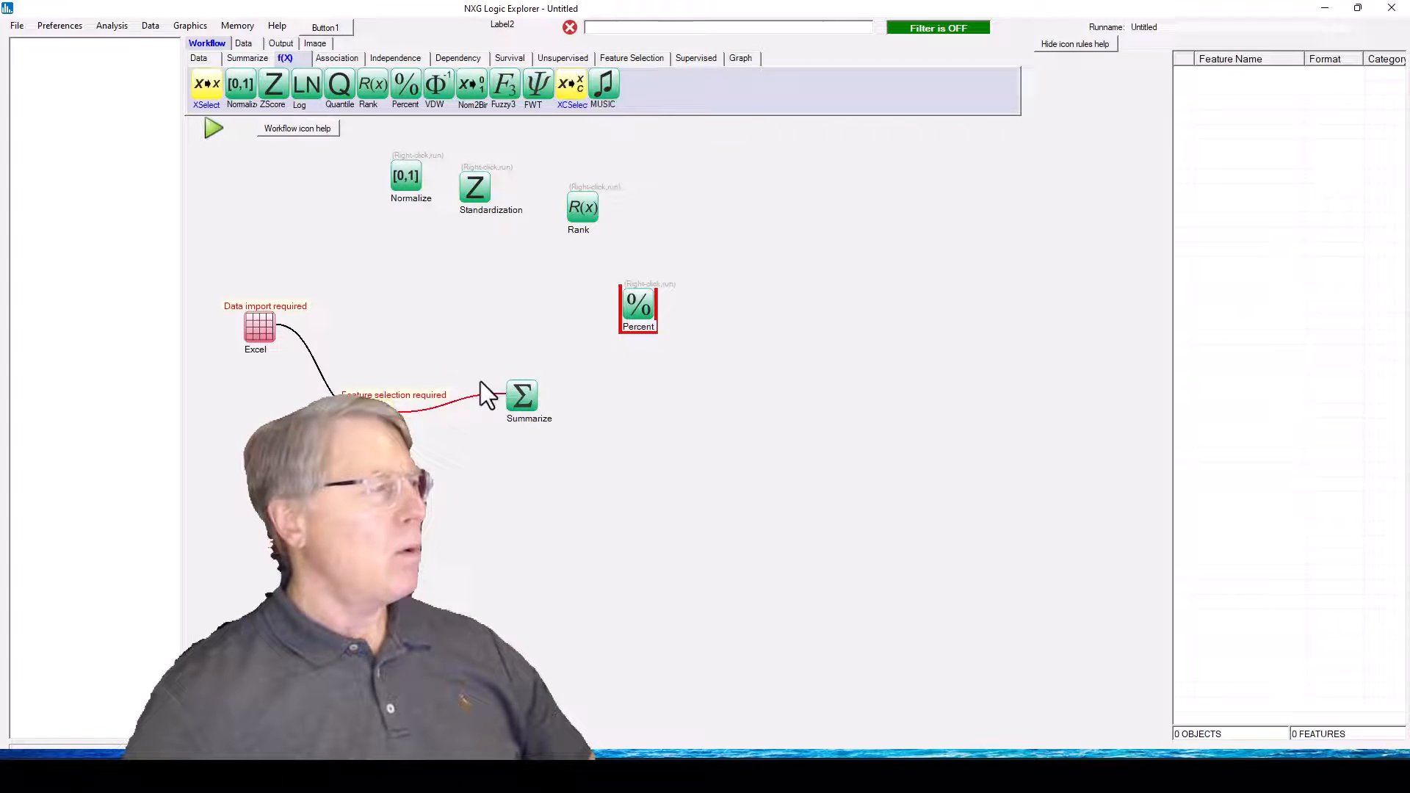
# - Try to link the Excel icon directly to the Normalize icon
pyautogui.rightClick(250, 328)
pyautogui.click(292, 336)
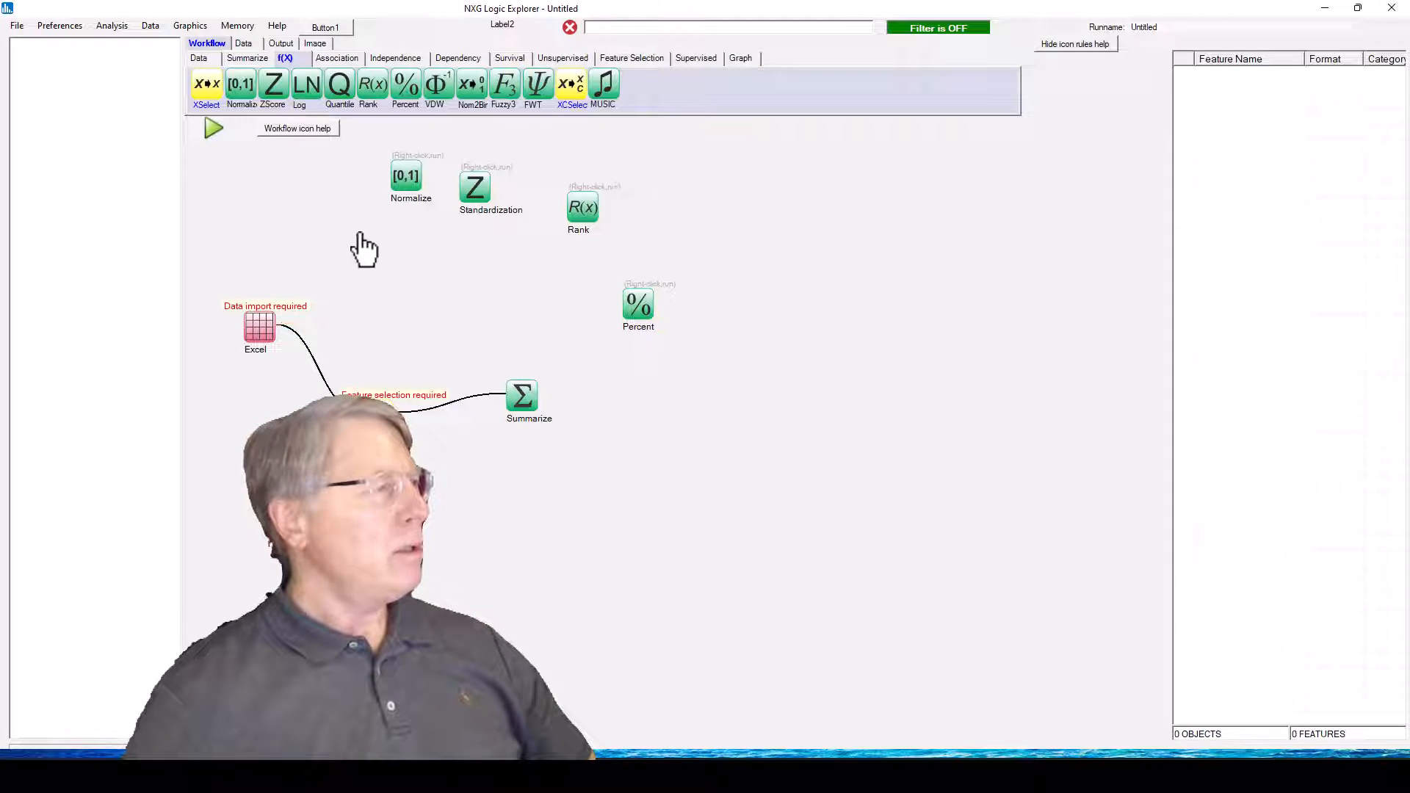
pyautogui.click(397, 180)
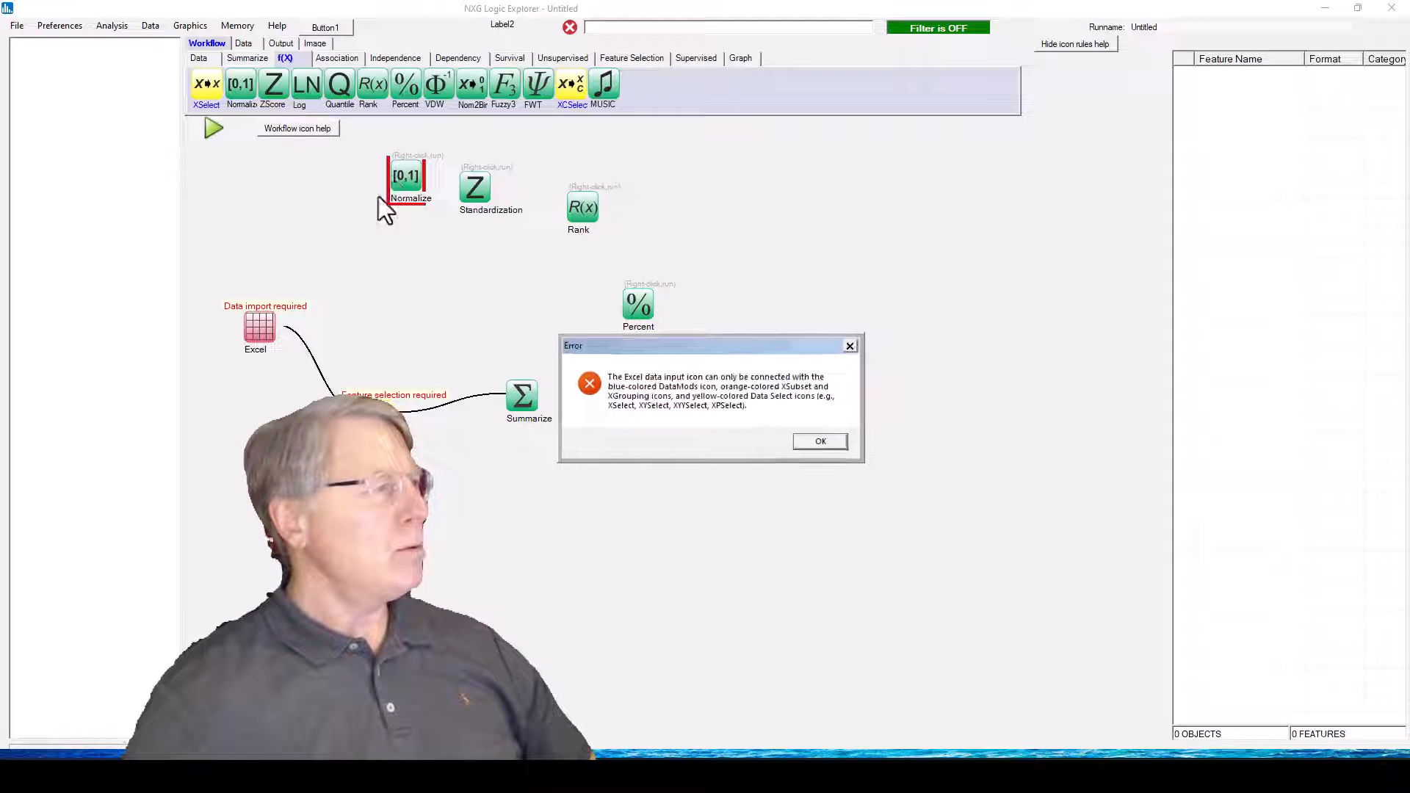
pyautogui.click(823, 441)
# - Move XSelect back up beside the Excel icon and link it to Normalize
pyautogui.moveTo(377, 413); pyautogui.dragTo(387, 321)
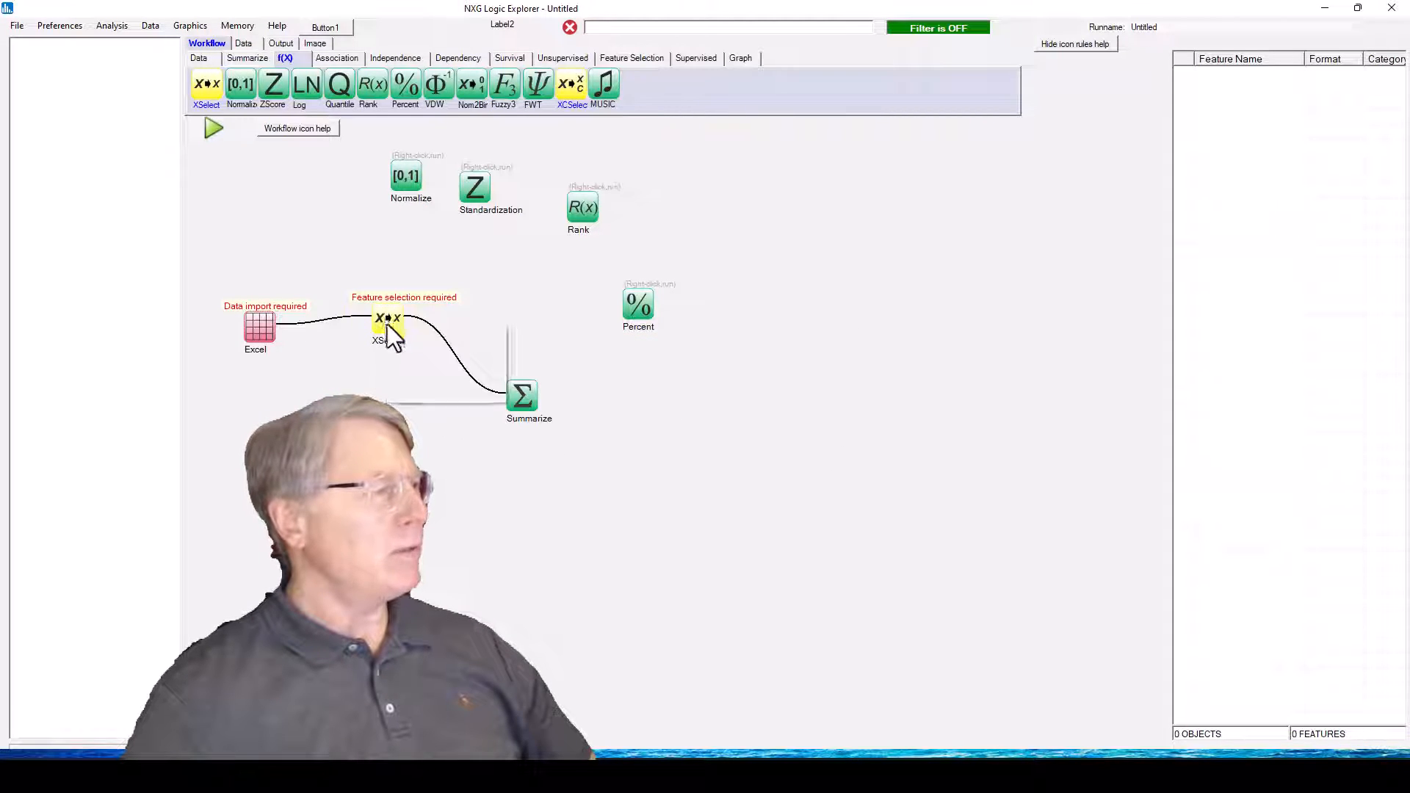
pyautogui.rightClick(387, 323)
pyautogui.click(419, 329)
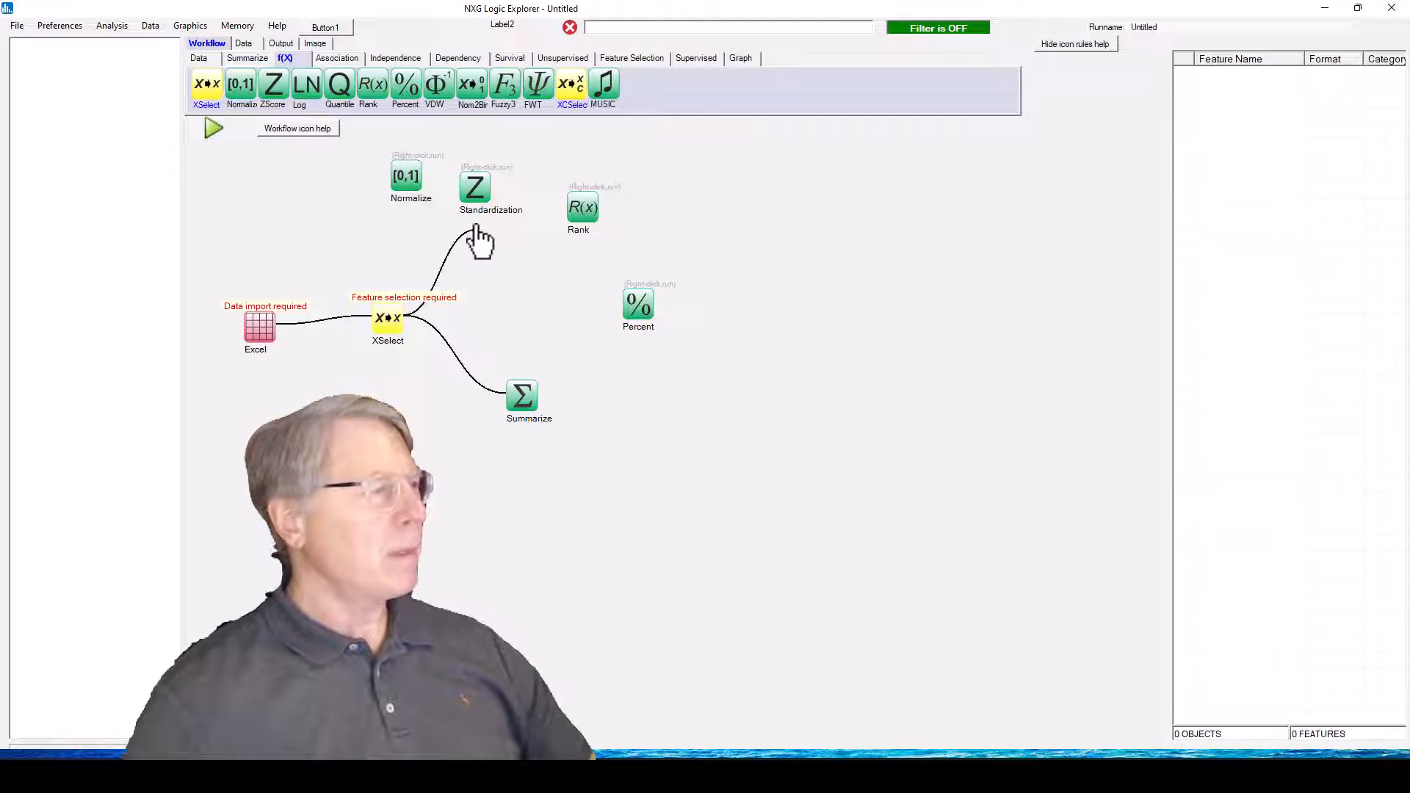
pyautogui.click(408, 180)
# - Try again to link Excel straight to Normalize, bypassing XSelect
pyautogui.rightClick(258, 323)
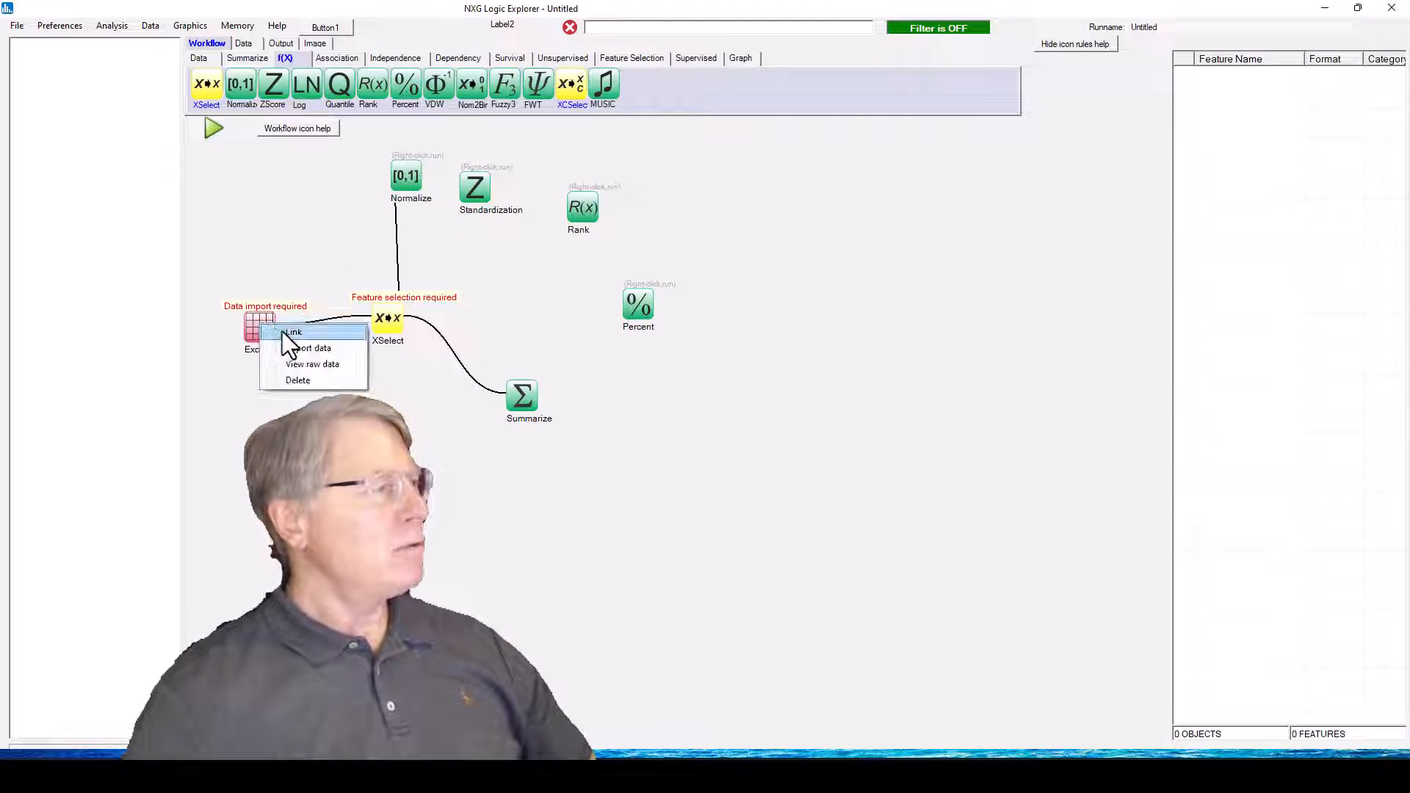
pyautogui.click(294, 342)
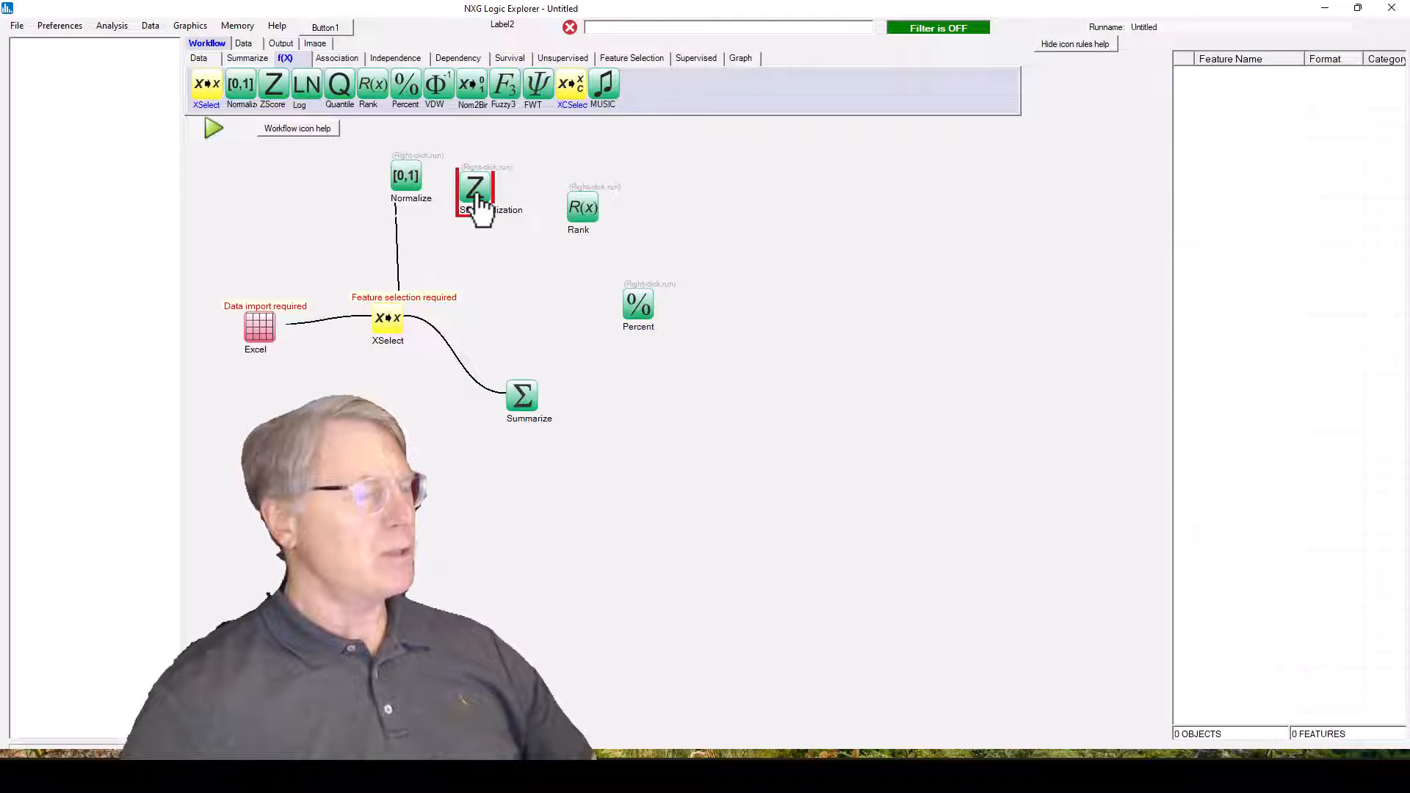
pyautogui.click(406, 195)
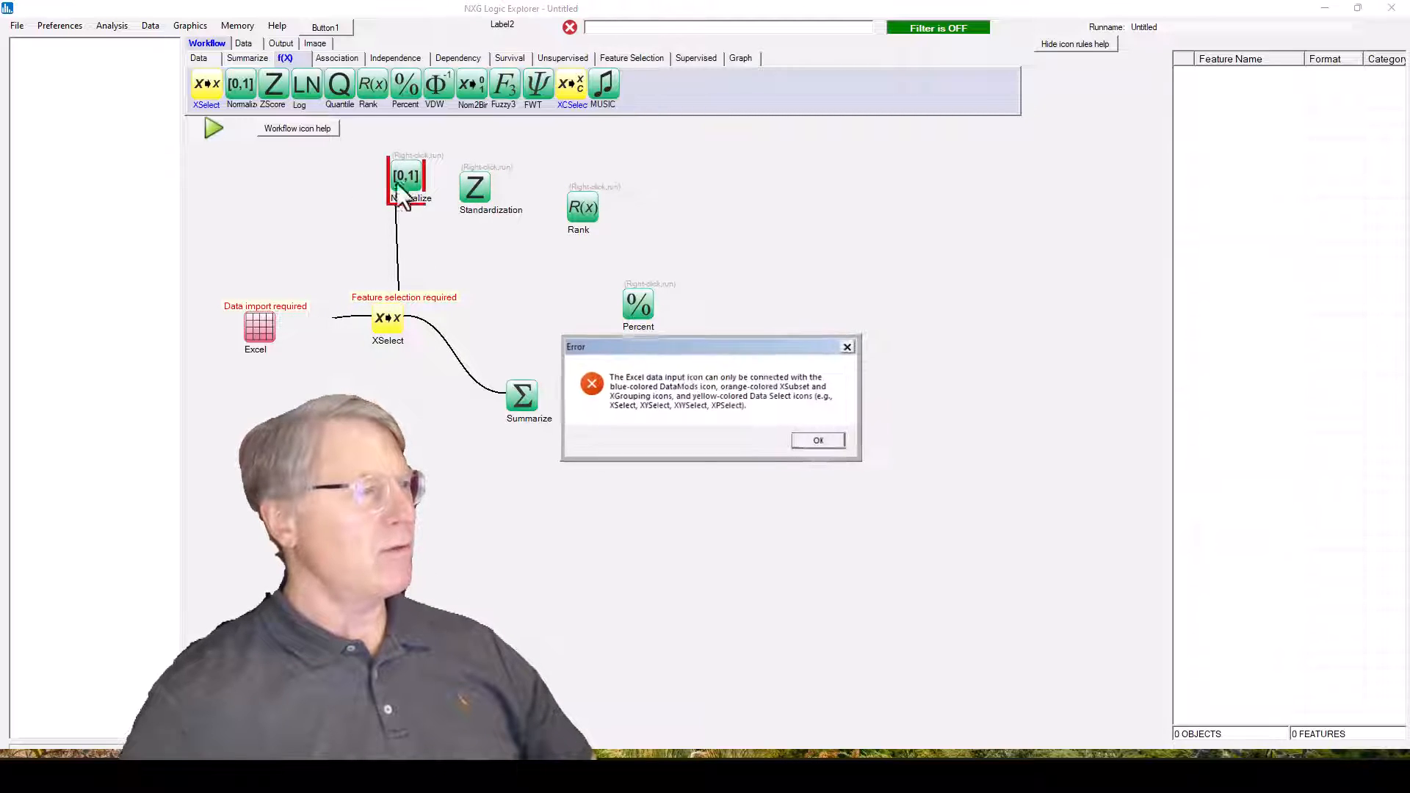
pyautogui.click(831, 442)
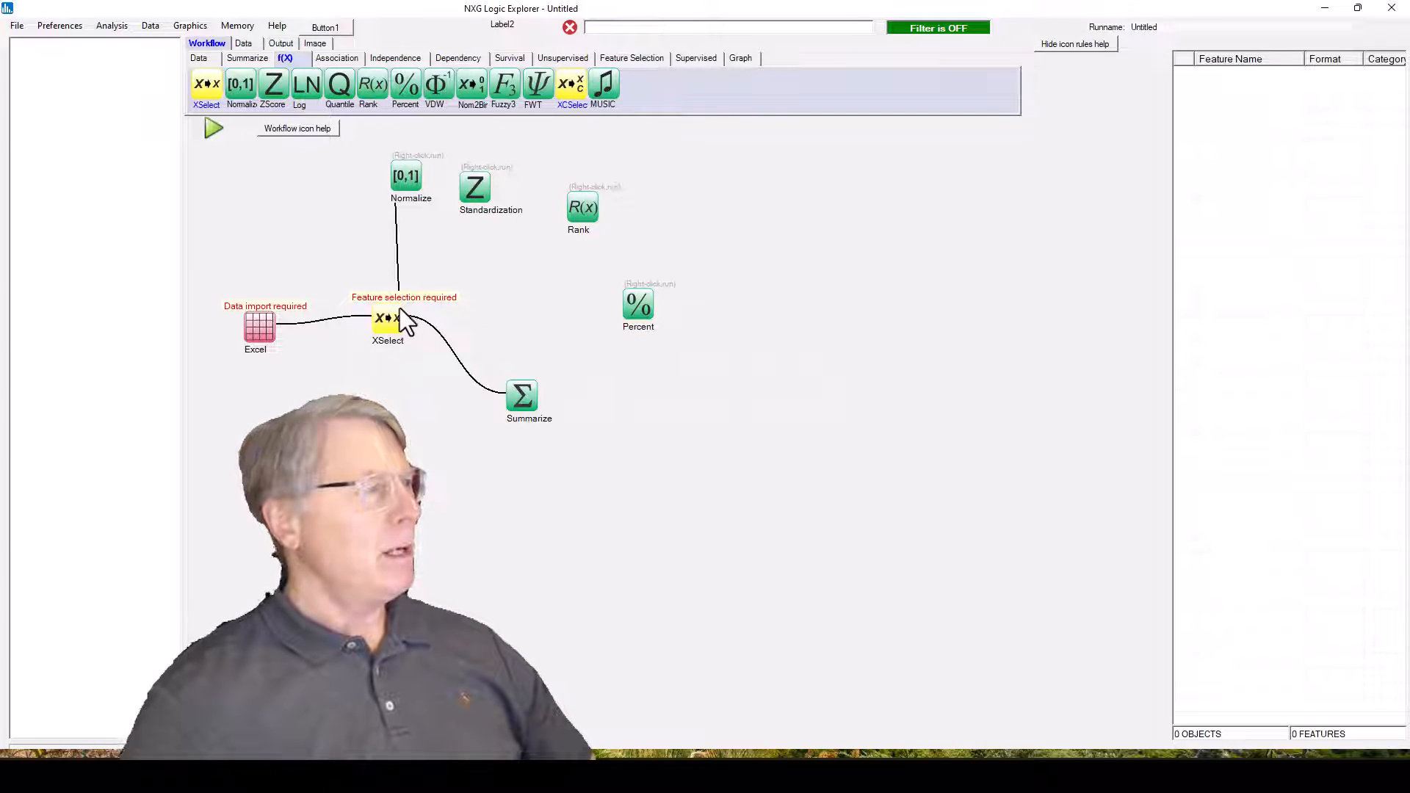
# - Link the XSelect icon to both the Standardization and Rank icons
pyautogui.rightClick(393, 326)
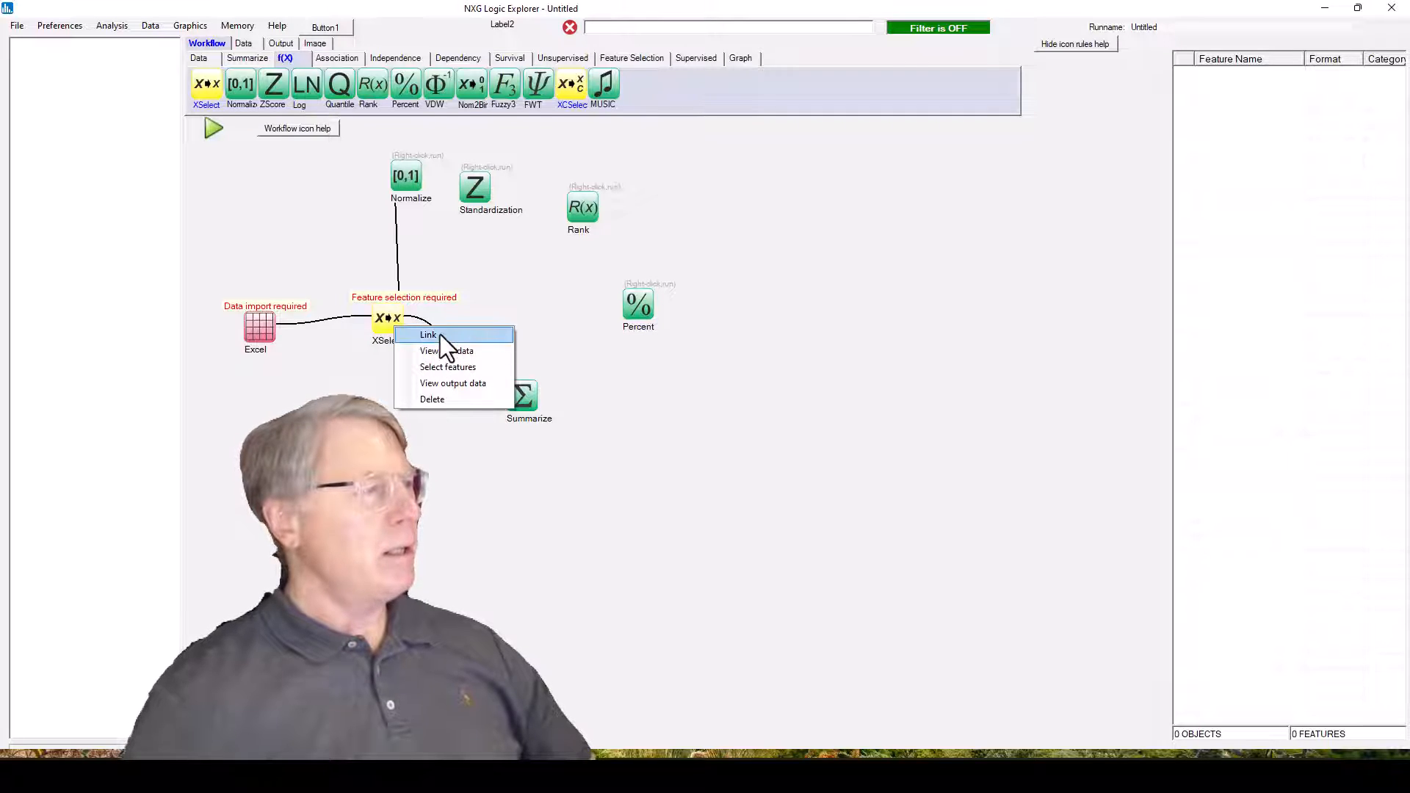
pyautogui.click(440, 333)
pyautogui.click(471, 208)
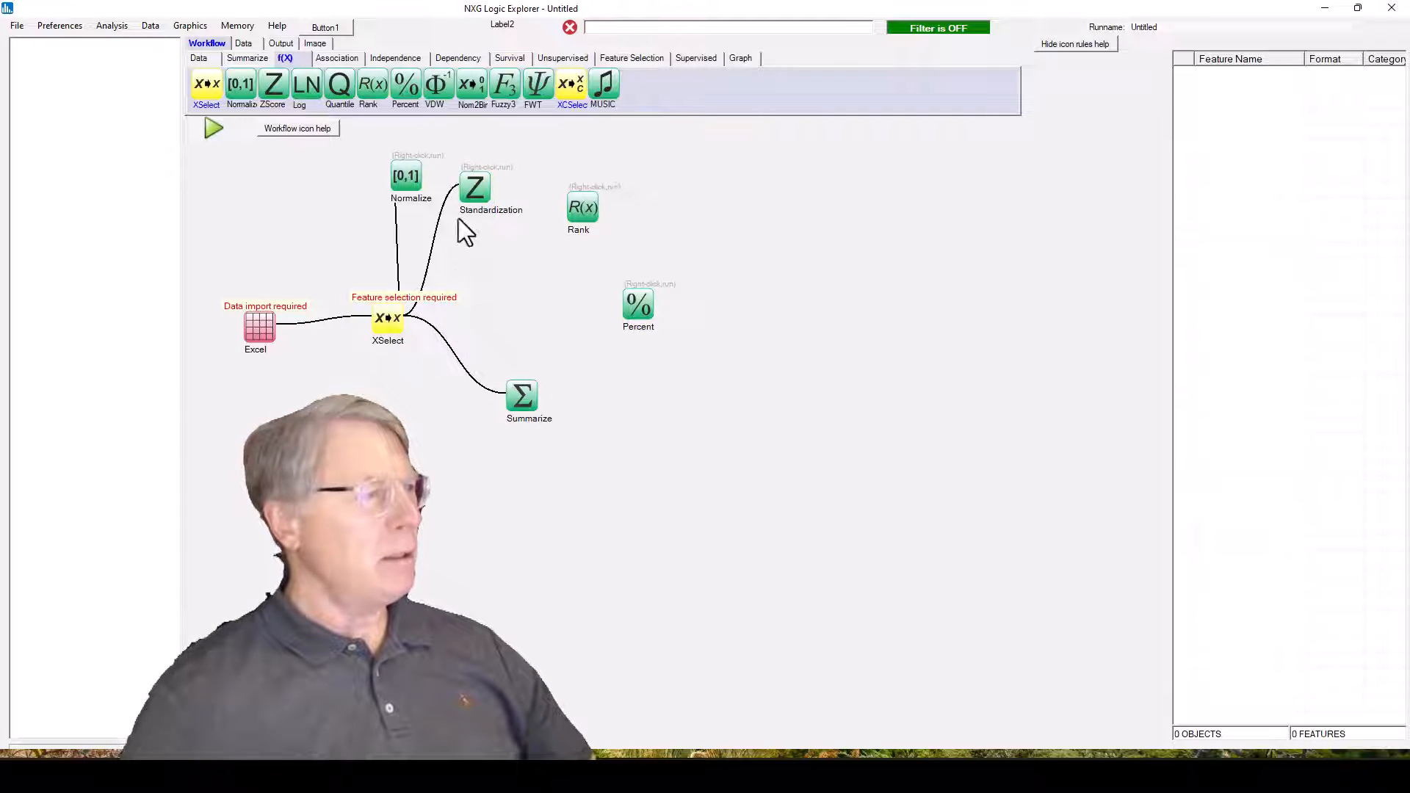
pyautogui.rightClick(389, 330)
pyautogui.click(413, 329)
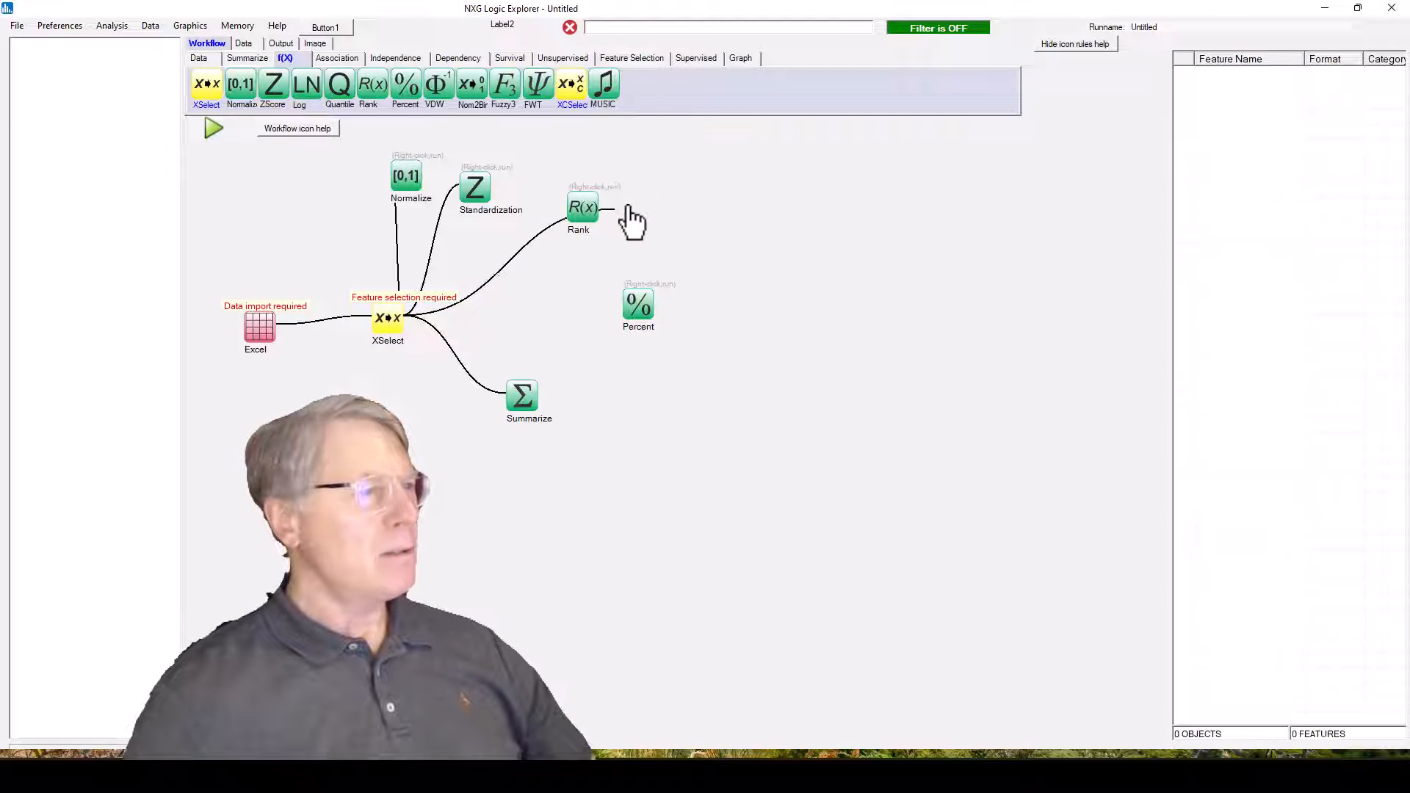
pyautogui.click(584, 214)
# - Link XSelect to the Percent icon and shift Percent slightly closer to XSelect
pyautogui.rightClick(389, 319)
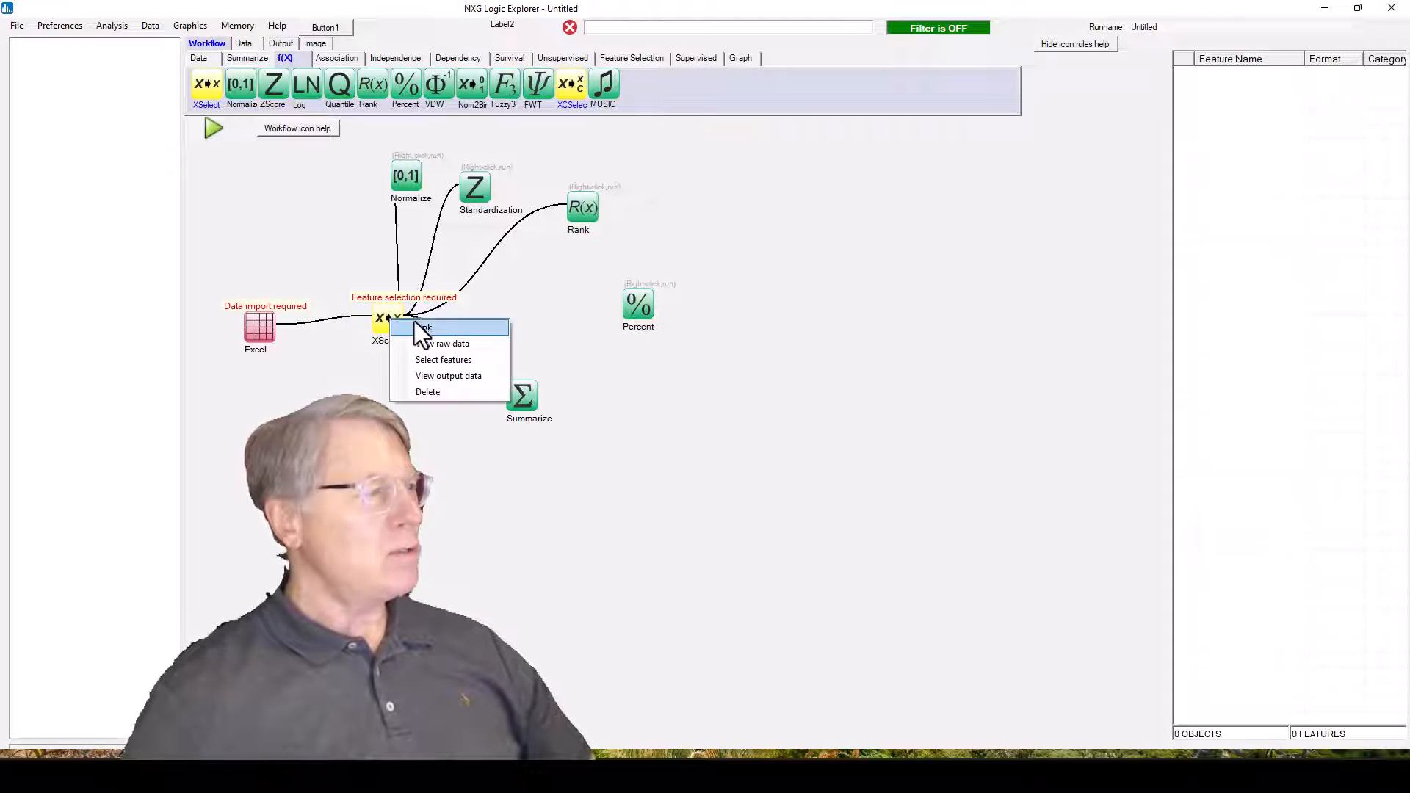
pyautogui.click(415, 329)
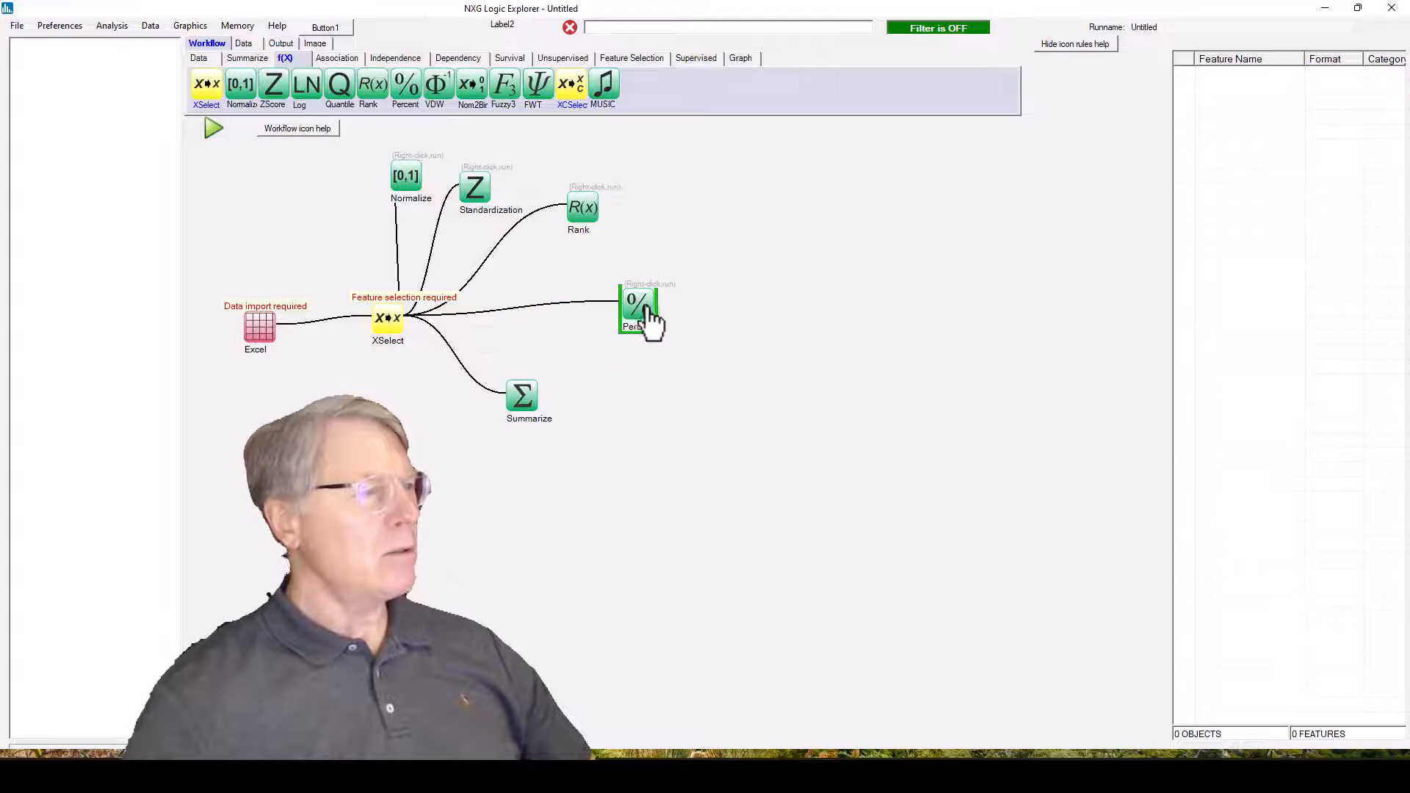
pyautogui.moveTo(641, 310); pyautogui.dragTo(602, 301)
pyautogui.click(602, 301)
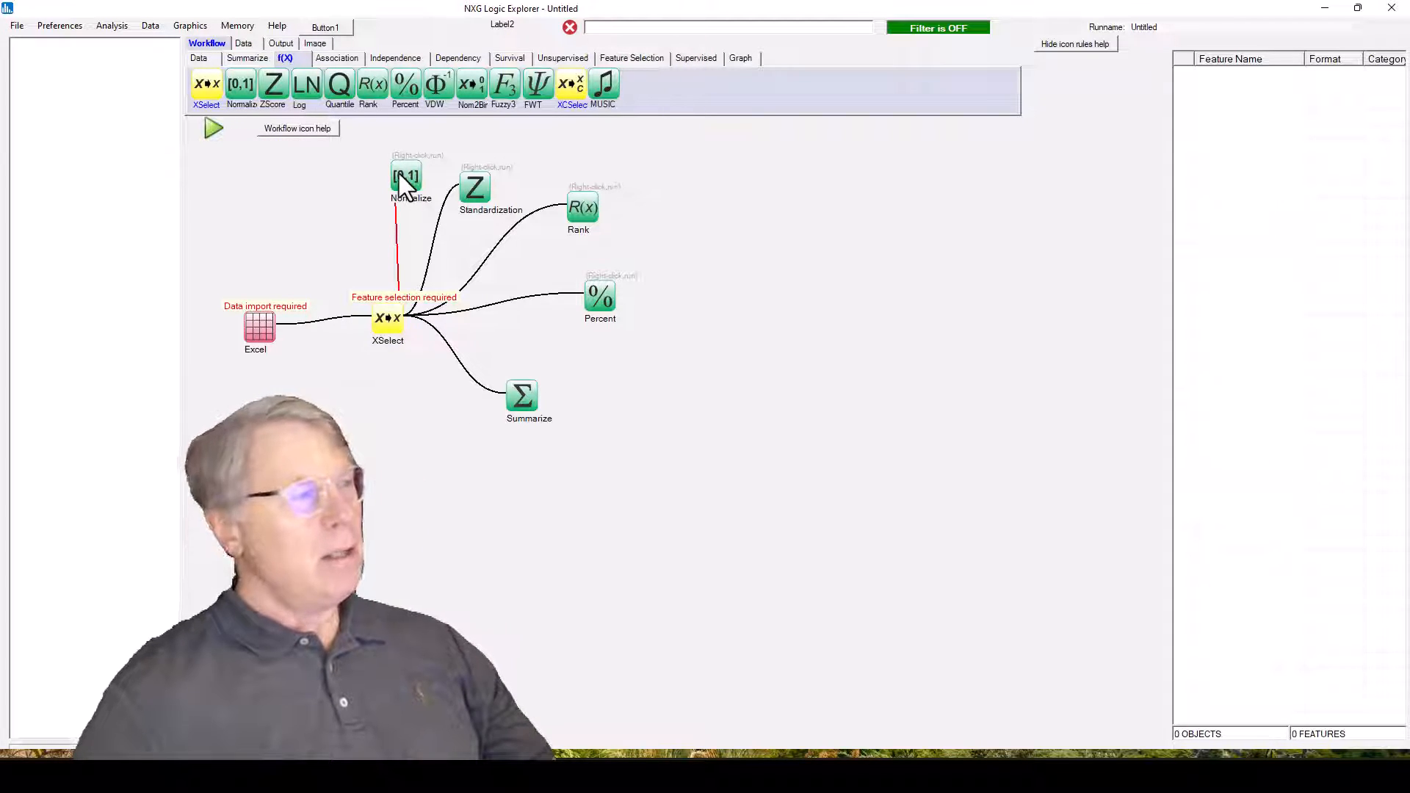
# - Tidy the workflow layout by raising XSelect slightly and moving the Summarize and Percent icons closer to it
pyautogui.moveTo(399, 173)
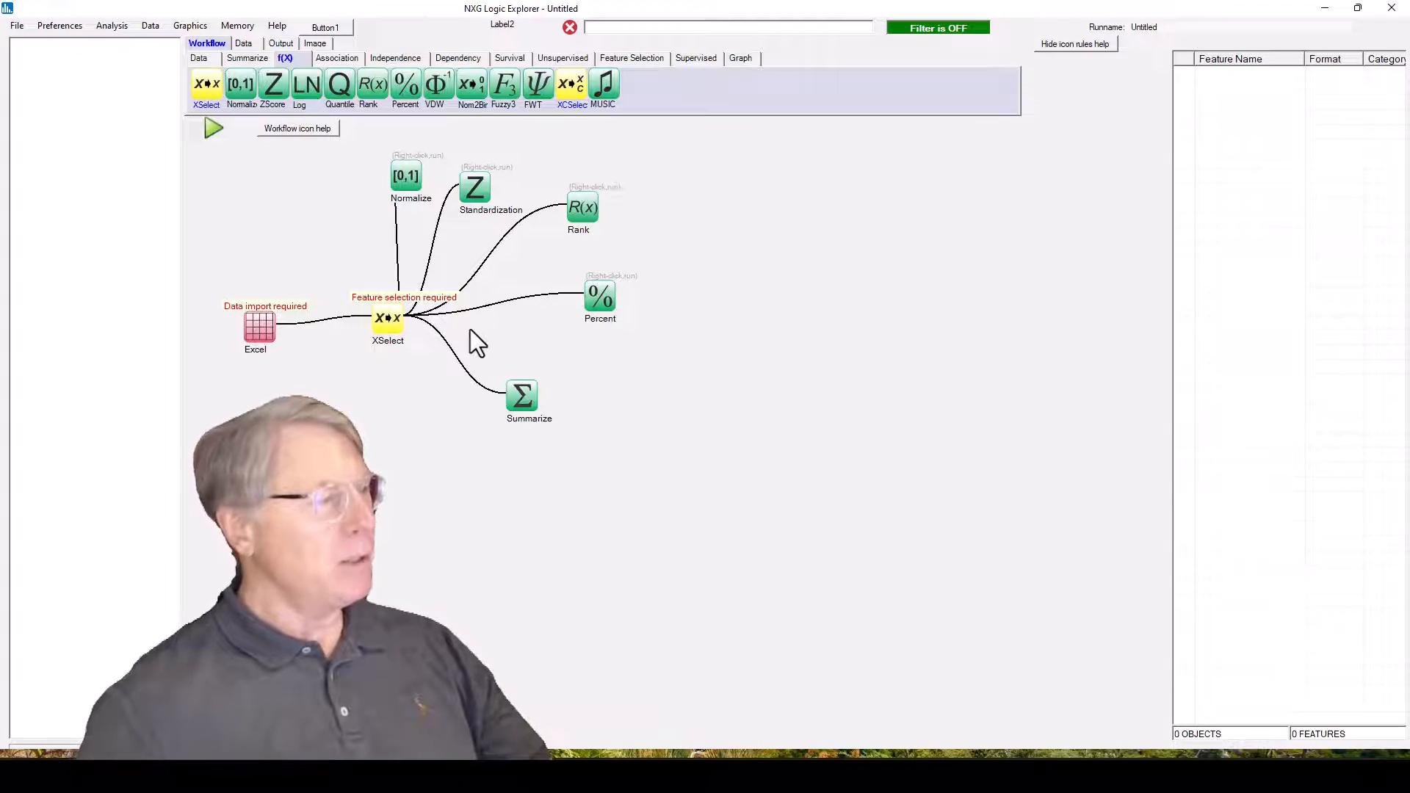
pyautogui.moveTo(391, 318); pyautogui.dragTo(372, 290)
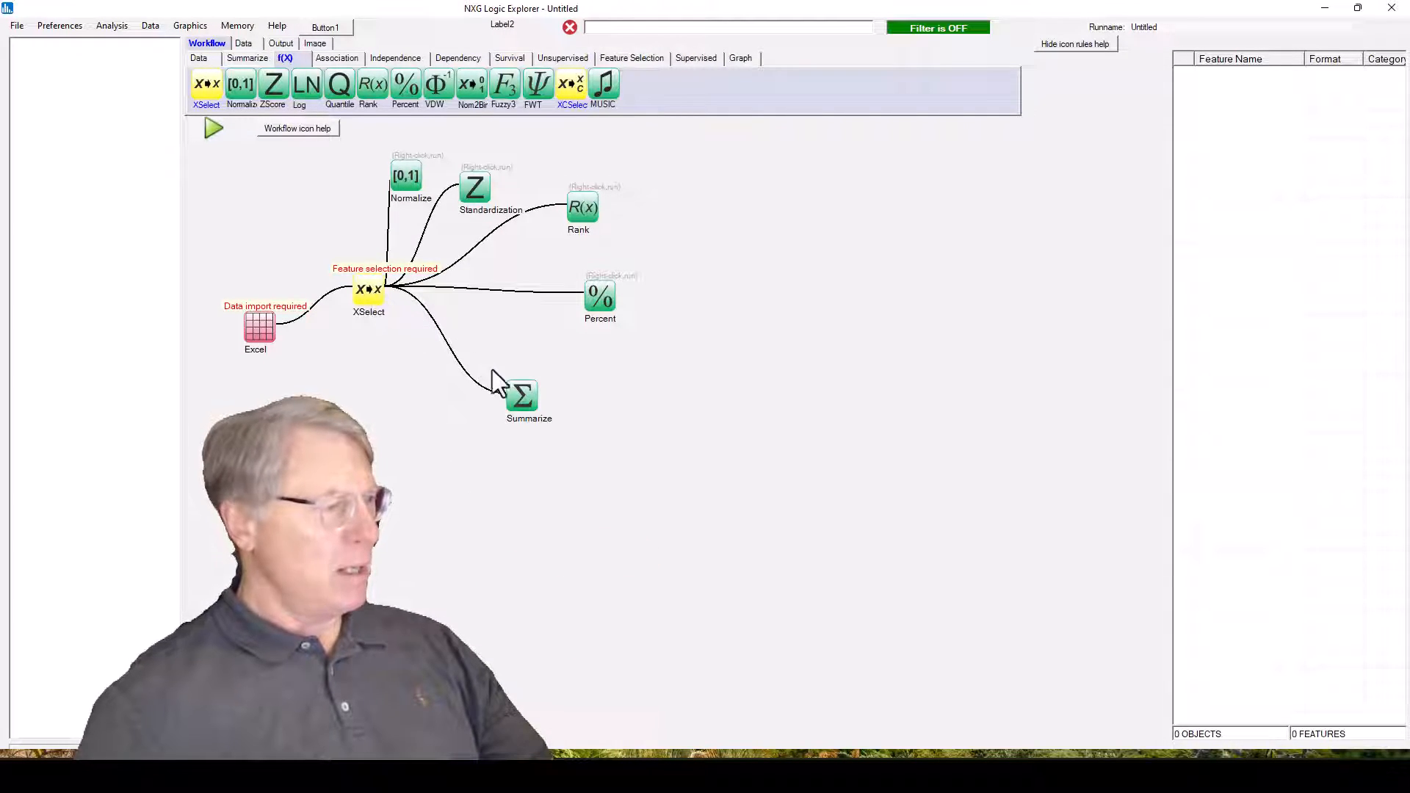
pyautogui.moveTo(518, 391); pyautogui.dragTo(484, 382)
pyautogui.moveTo(606, 301); pyautogui.dragTo(561, 312)
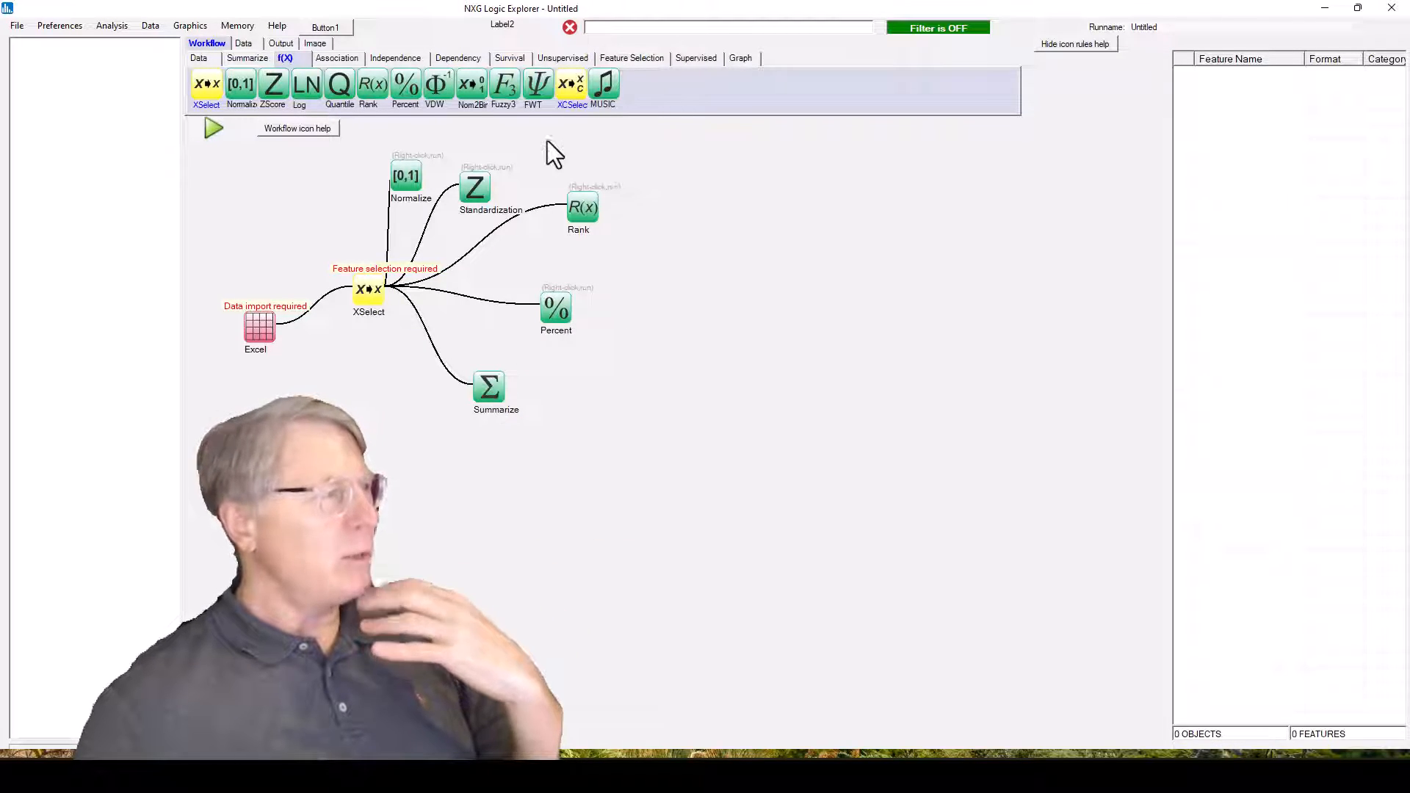
# - Add a Correlation icon below the XSelect icon and link XSelect to it
pyautogui.click(337, 58)
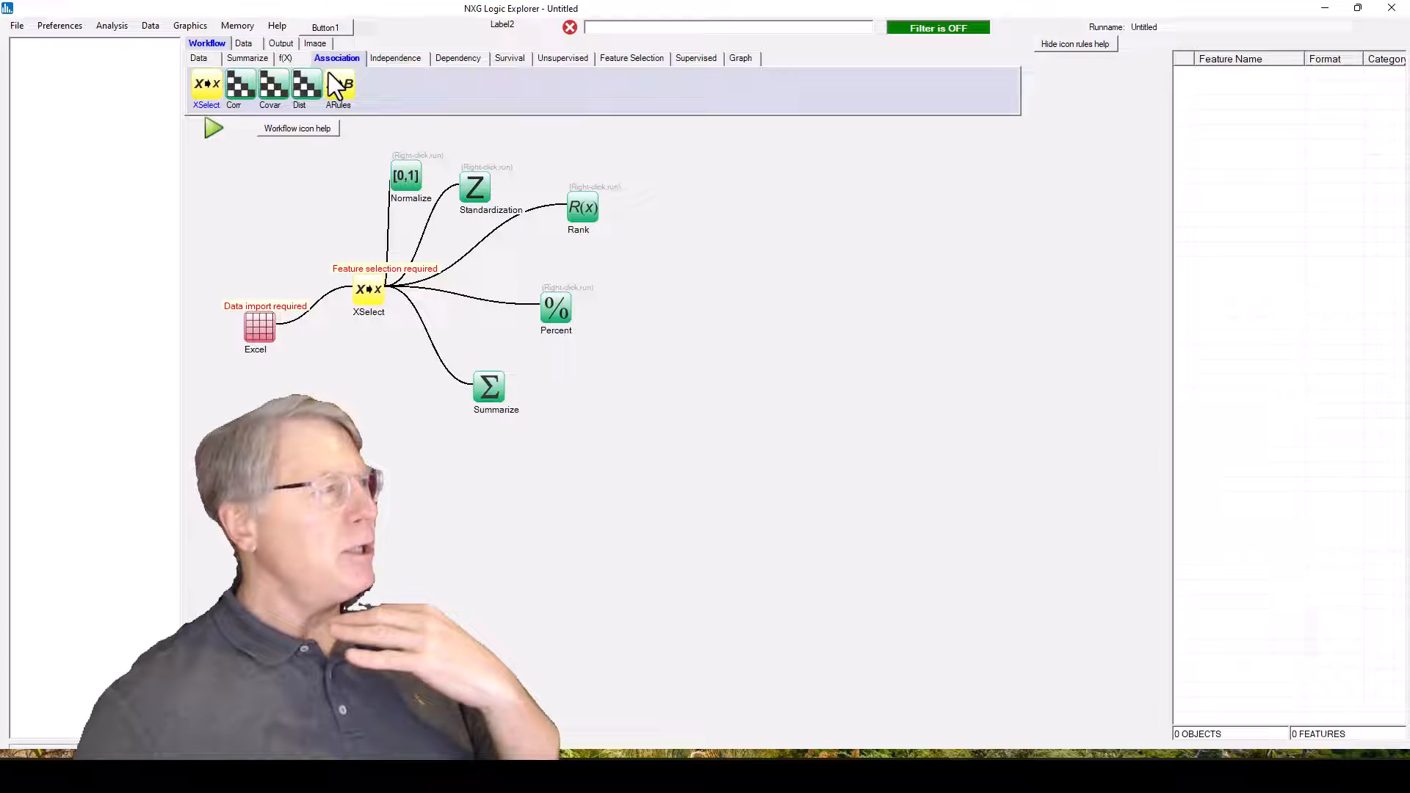
pyautogui.click(250, 85)
pyautogui.moveTo(499, 425); pyautogui.dragTo(417, 457)
pyautogui.rightClick(365, 289)
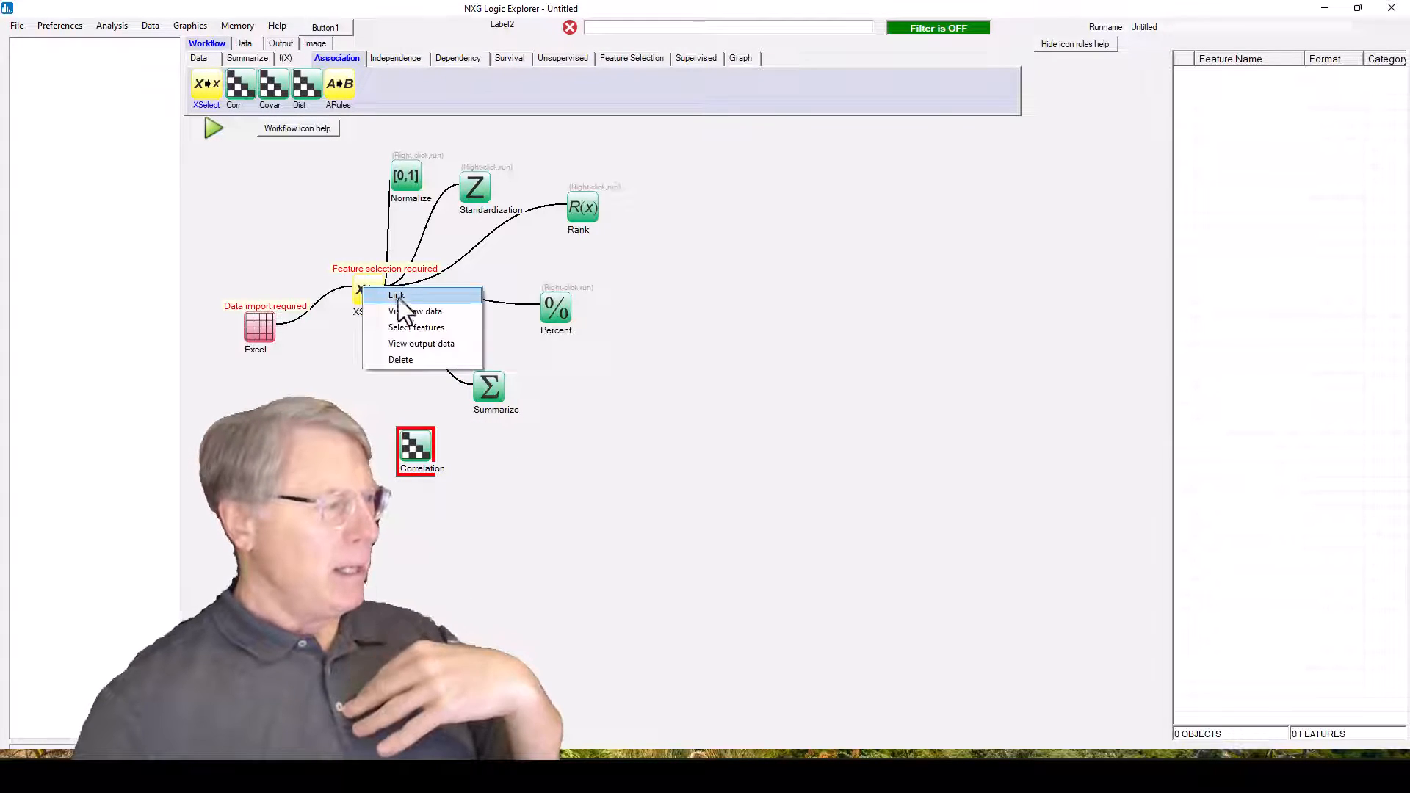
pyautogui.click(397, 296)
pyautogui.click(423, 441)
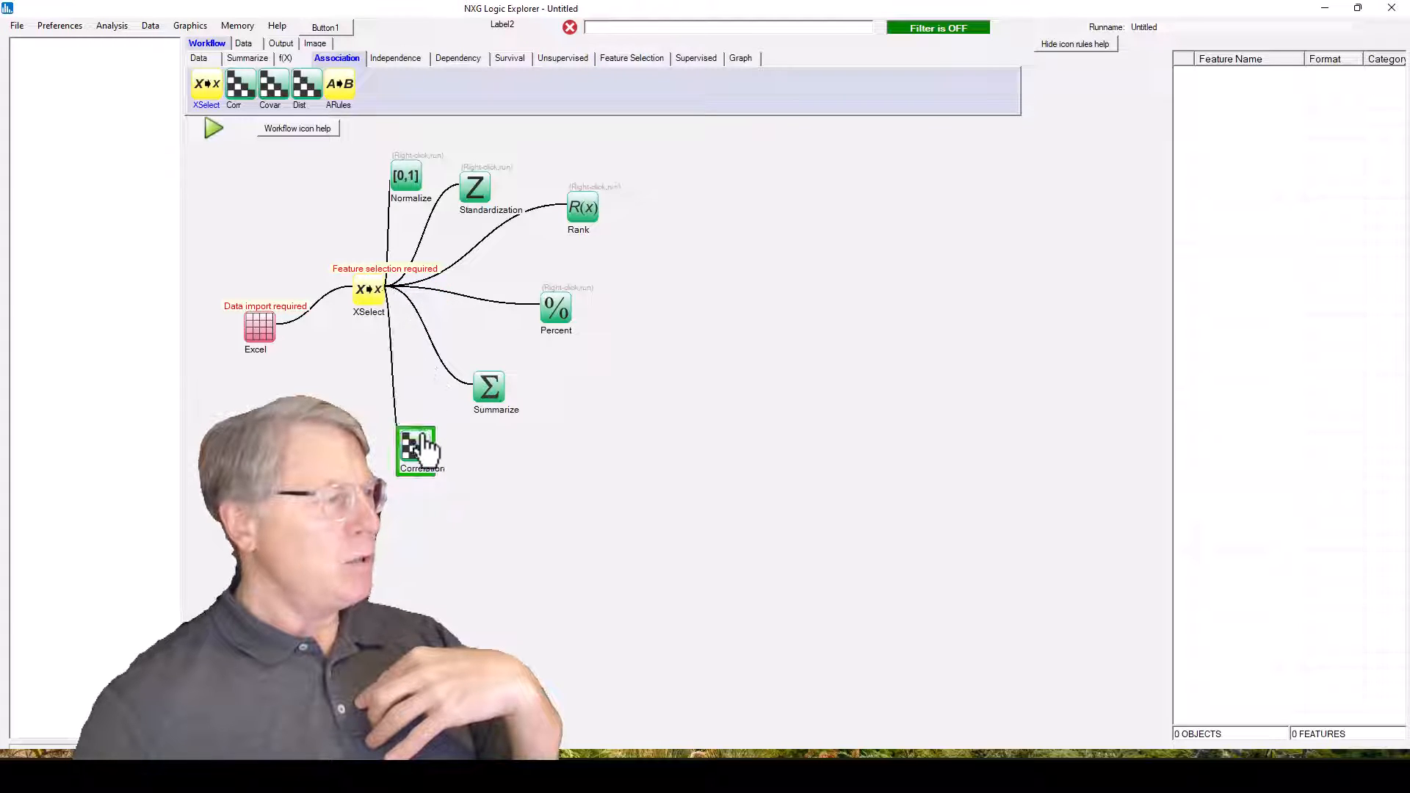
# - Rearrange the Normalize, Standardization, Rank, Percent, Summarize and Correlation icons into an evenly spaced arc around XSelect
pyautogui.moveTo(488, 387); pyautogui.dragTo(614, 430)
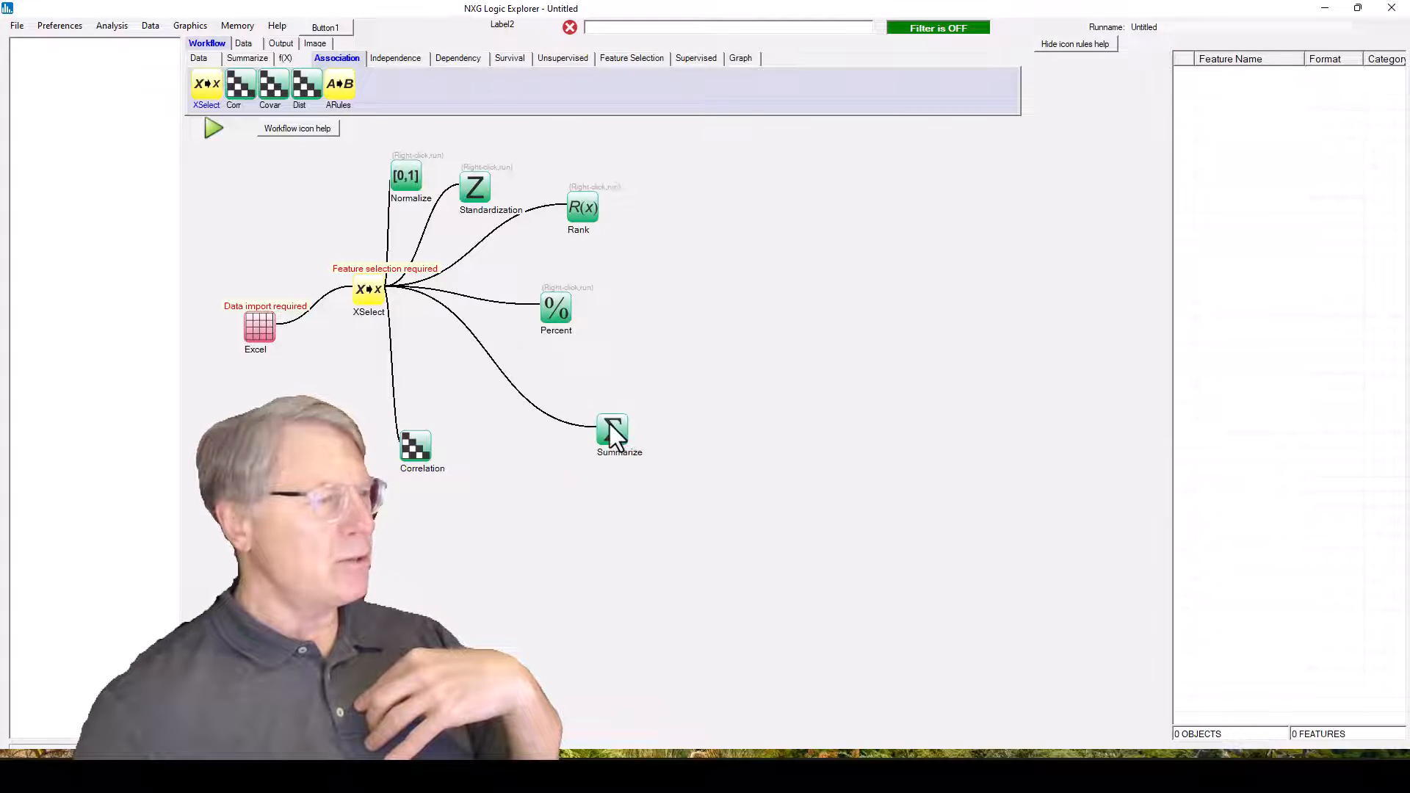
pyautogui.moveTo(417, 450); pyautogui.dragTo(502, 490)
pyautogui.moveTo(563, 308); pyautogui.dragTo(585, 309)
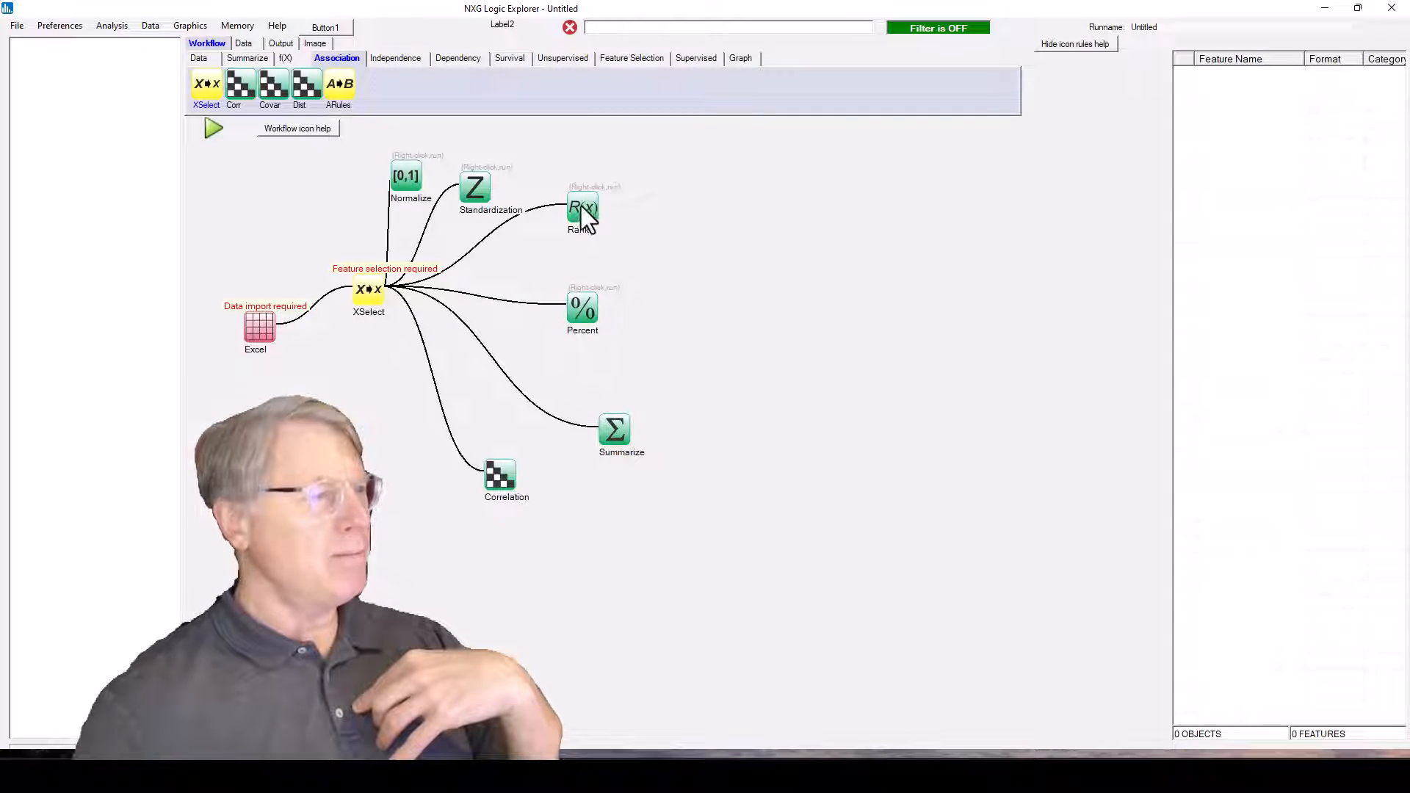
pyautogui.moveTo(584, 211); pyautogui.dragTo(559, 243)
pyautogui.moveTo(473, 193); pyautogui.dragTo(430, 164)
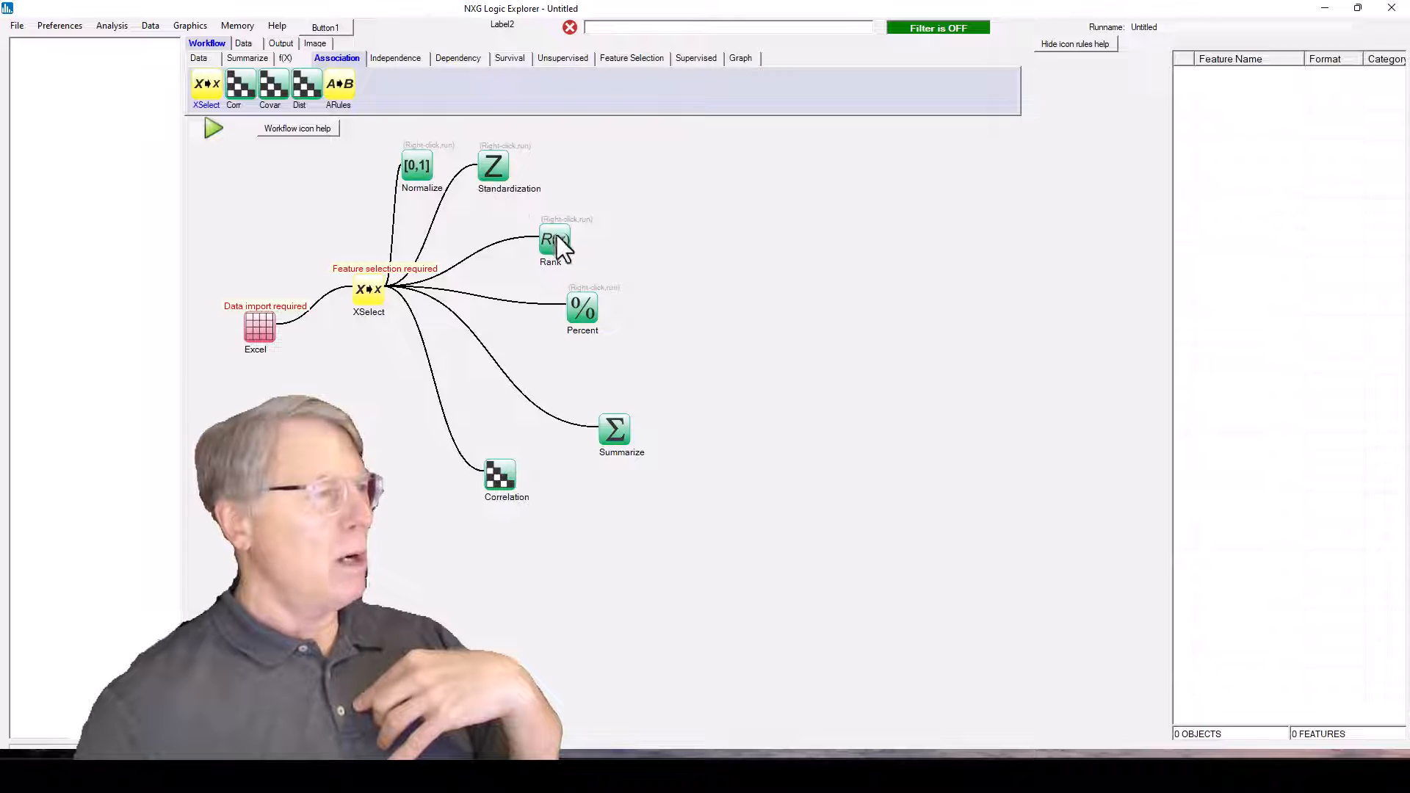
pyautogui.moveTo(561, 250); pyautogui.dragTo(562, 239)
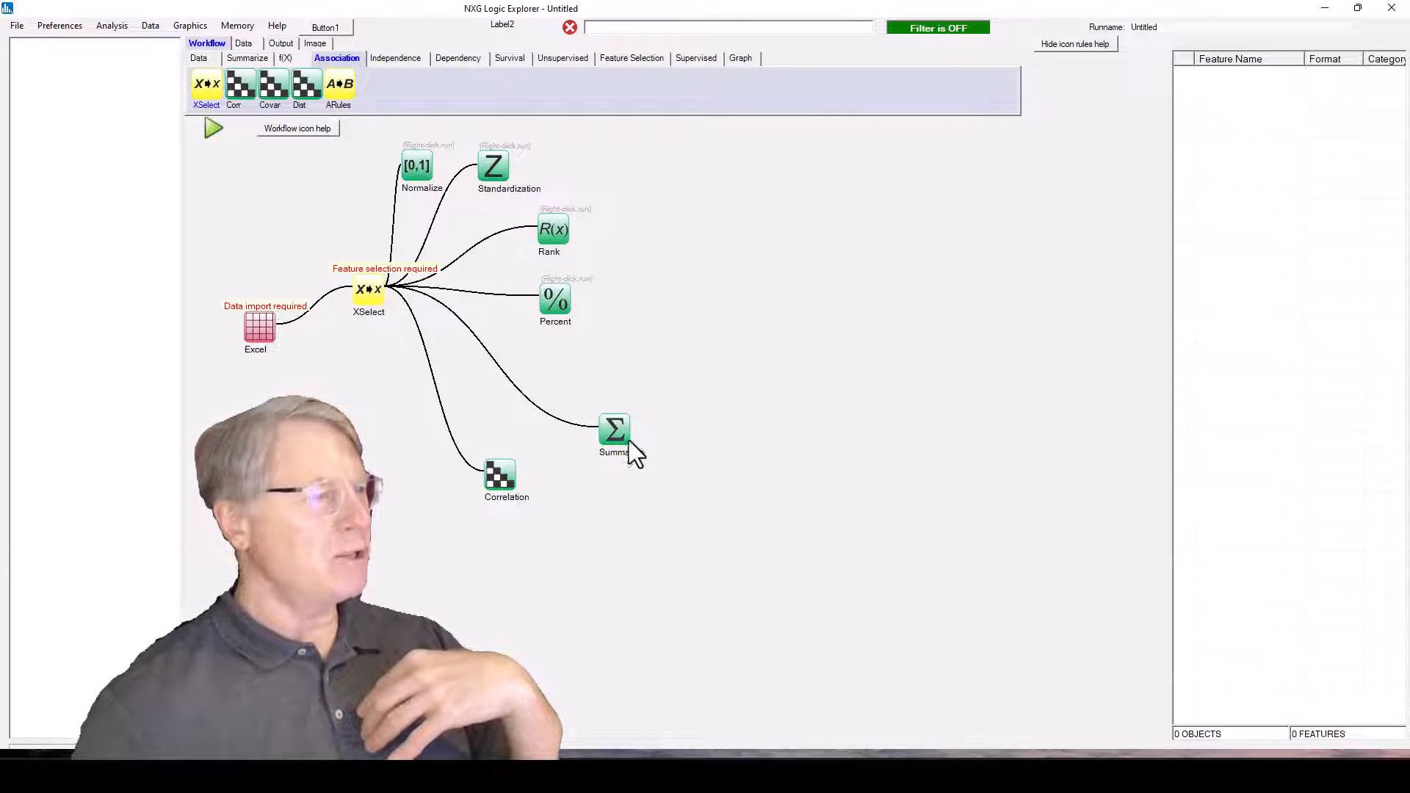
pyautogui.moveTo(629, 442); pyautogui.dragTo(555, 397)
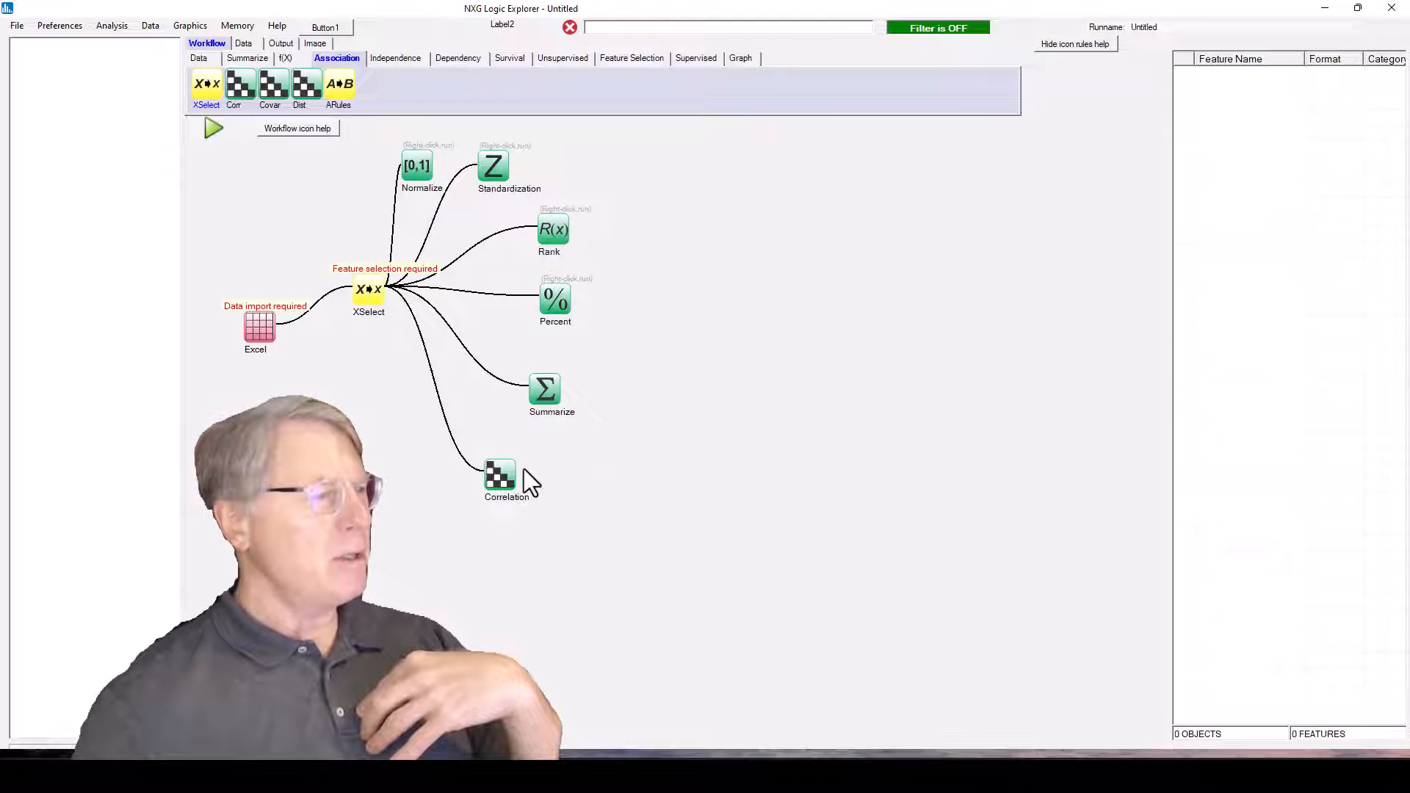
pyautogui.moveTo(501, 474); pyautogui.dragTo(484, 462)
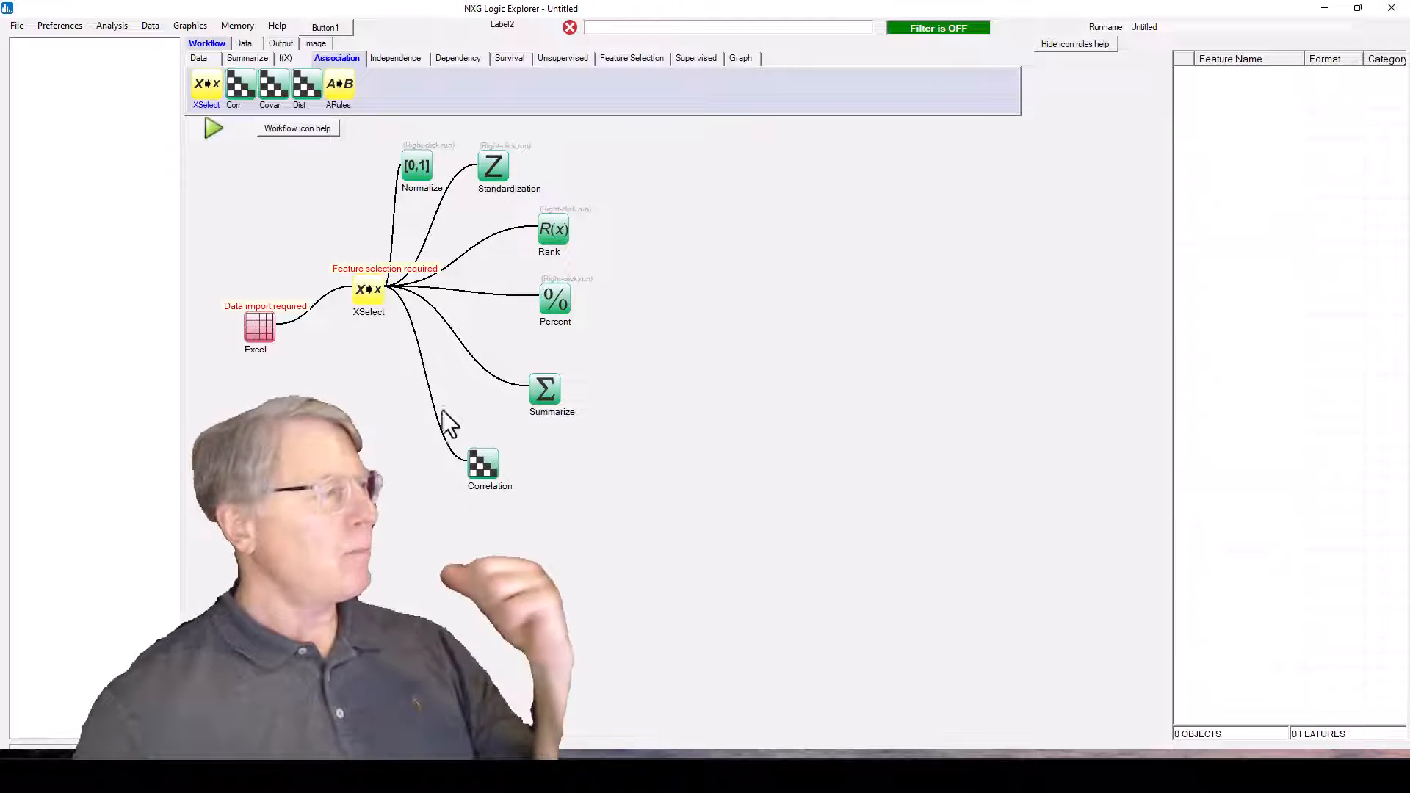
# - Import the Retinol data file through the Excel icon, using the layout with feature names in the first row
pyautogui.rightClick(260, 329)
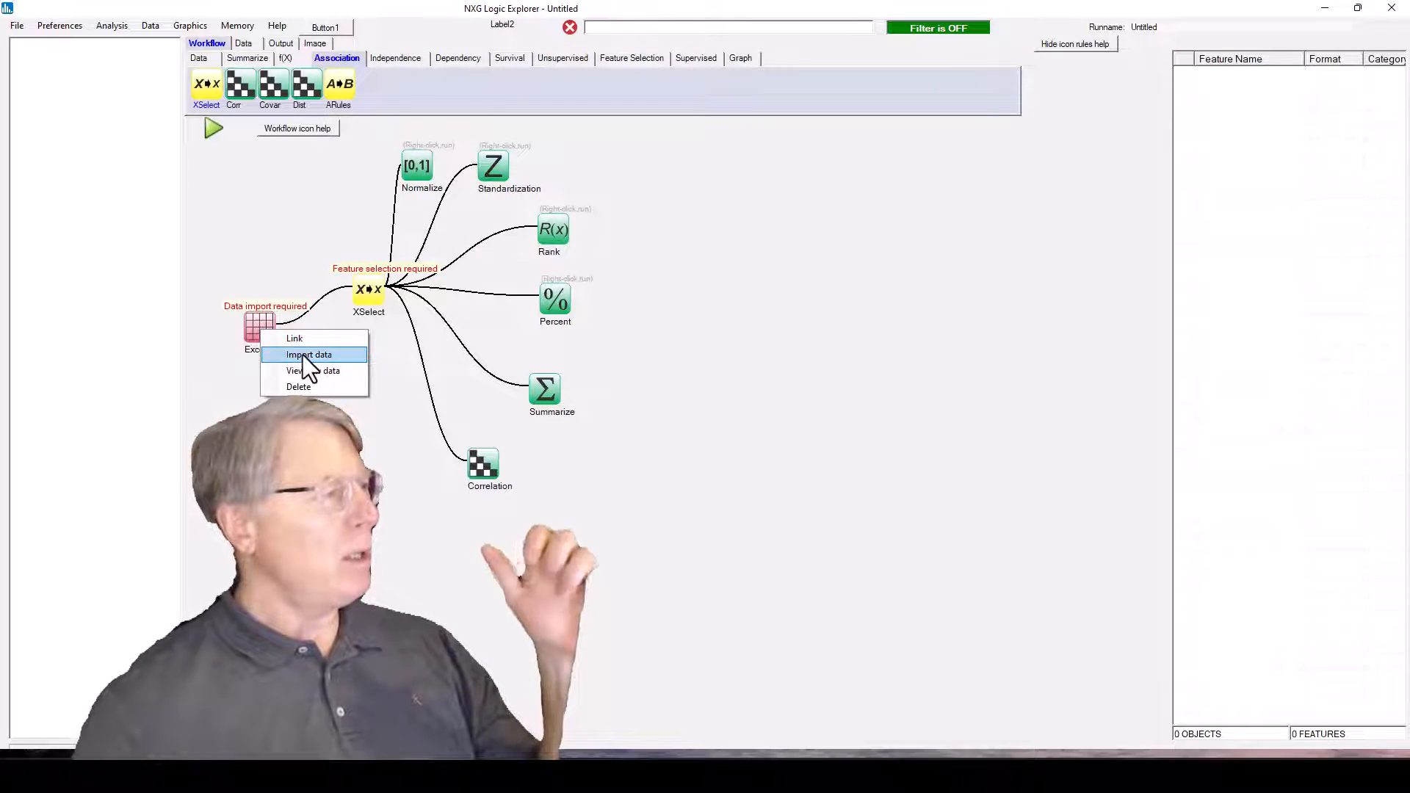
pyautogui.click(303, 355)
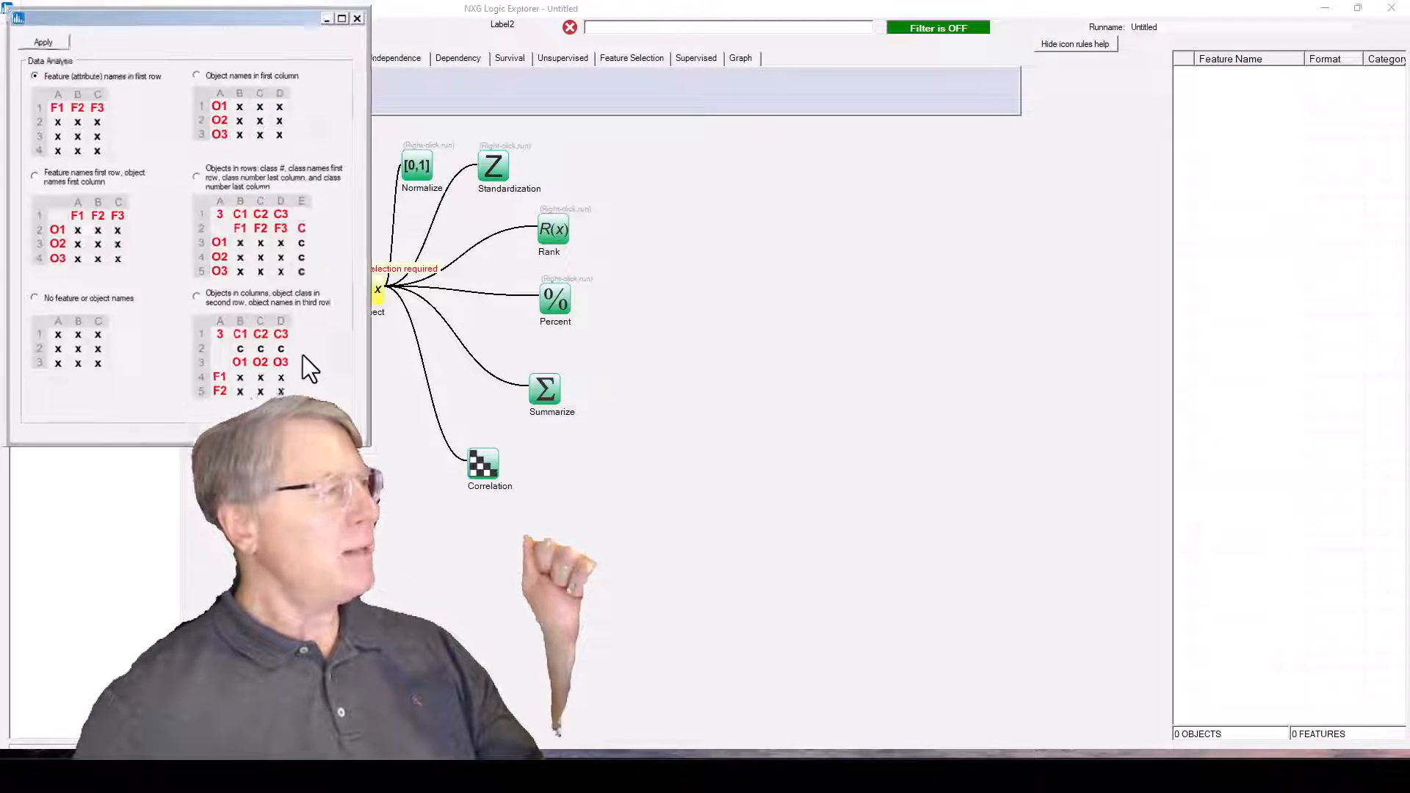
pyautogui.click(41, 39)
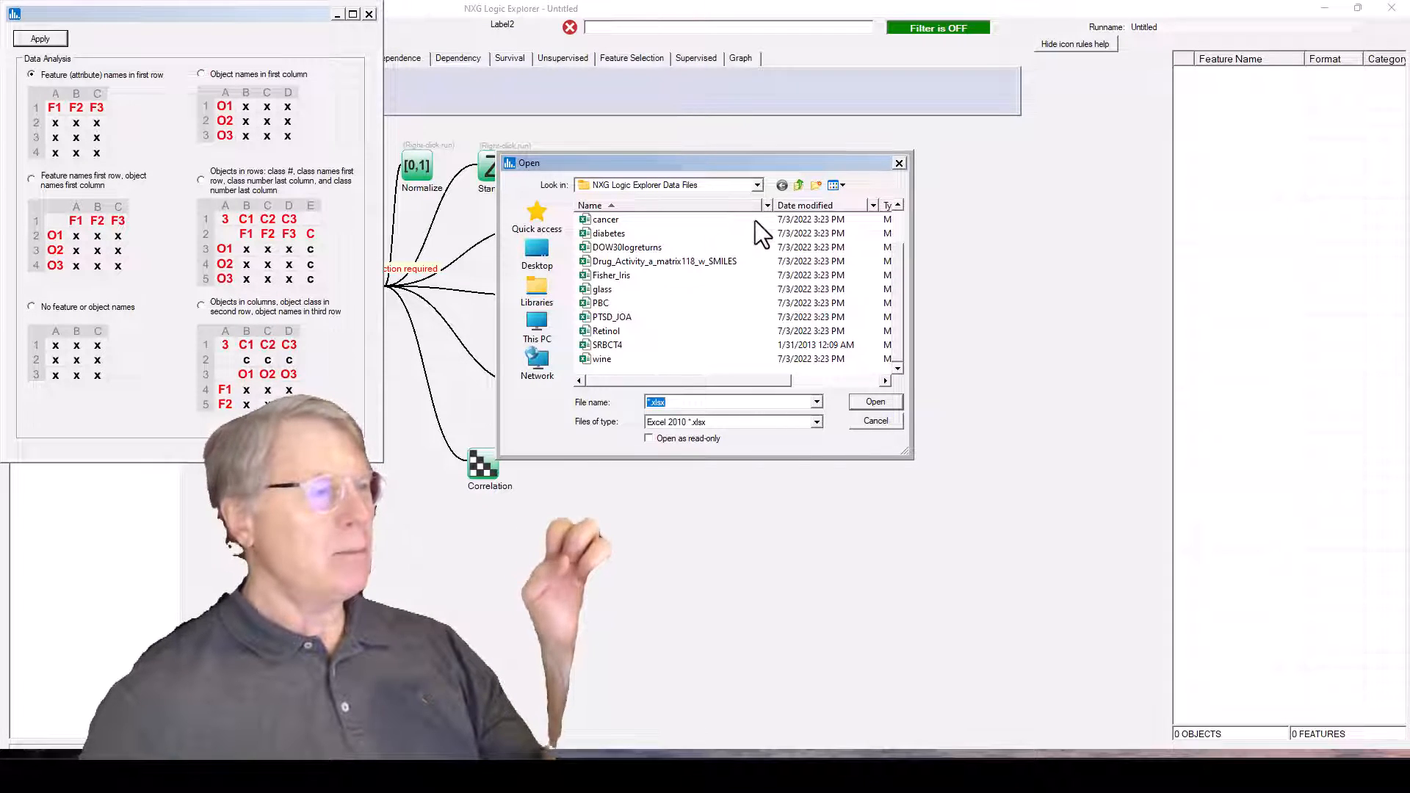
pyautogui.doubleClick(607, 332)
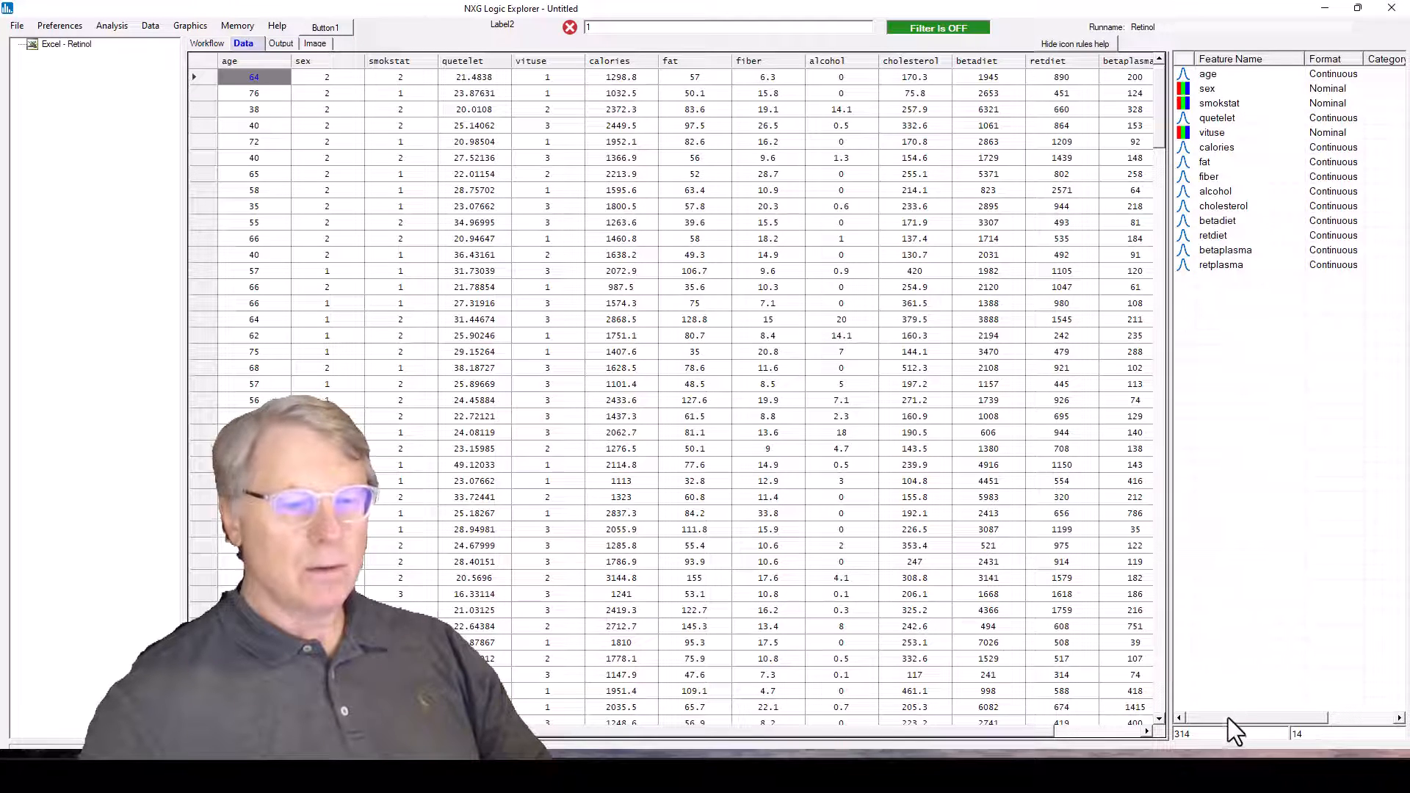
# - Select all Retinol features in the workflow's XSelect icon and apply the selection
pyautogui.click(207, 43)
pyautogui.rightClick(368, 296)
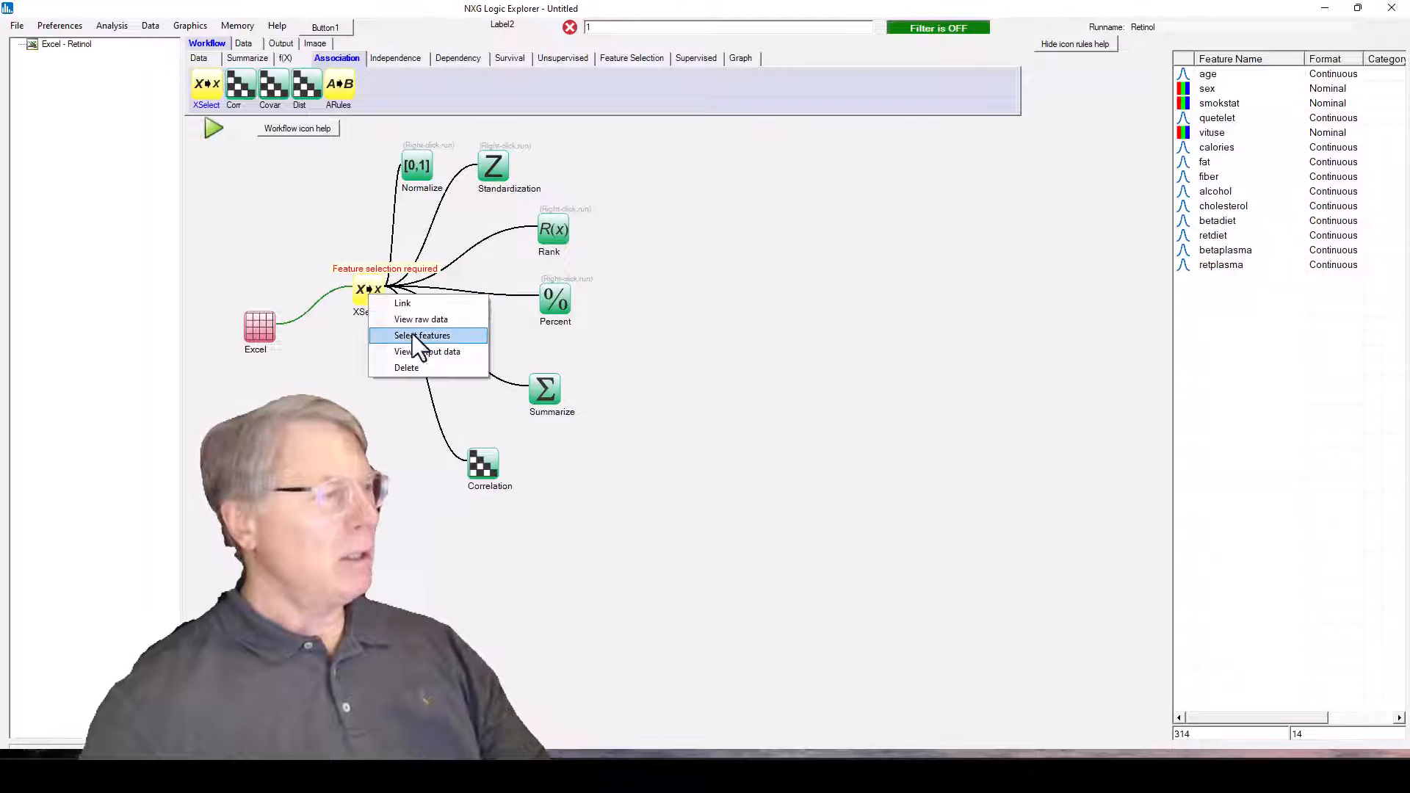
pyautogui.click(413, 334)
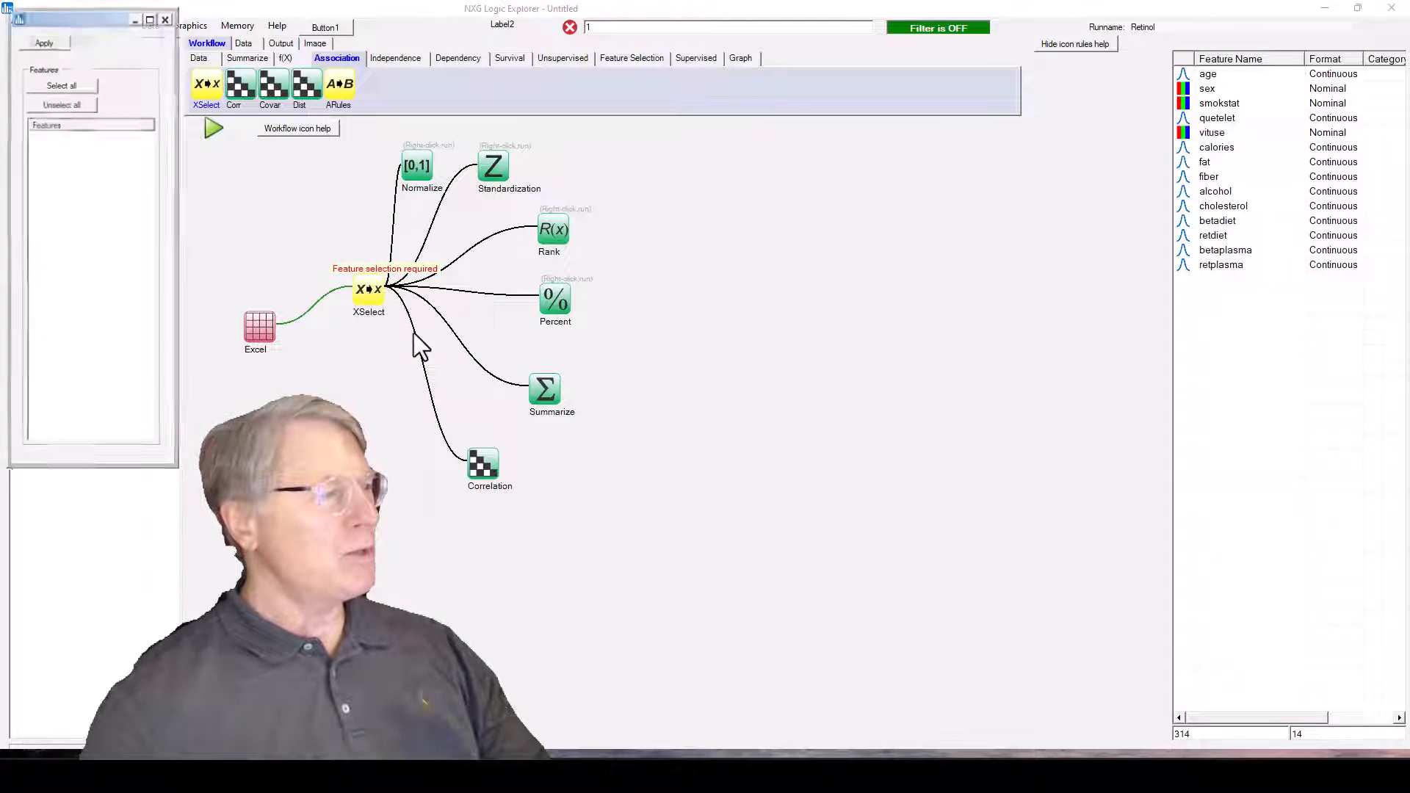
pyautogui.click(57, 85)
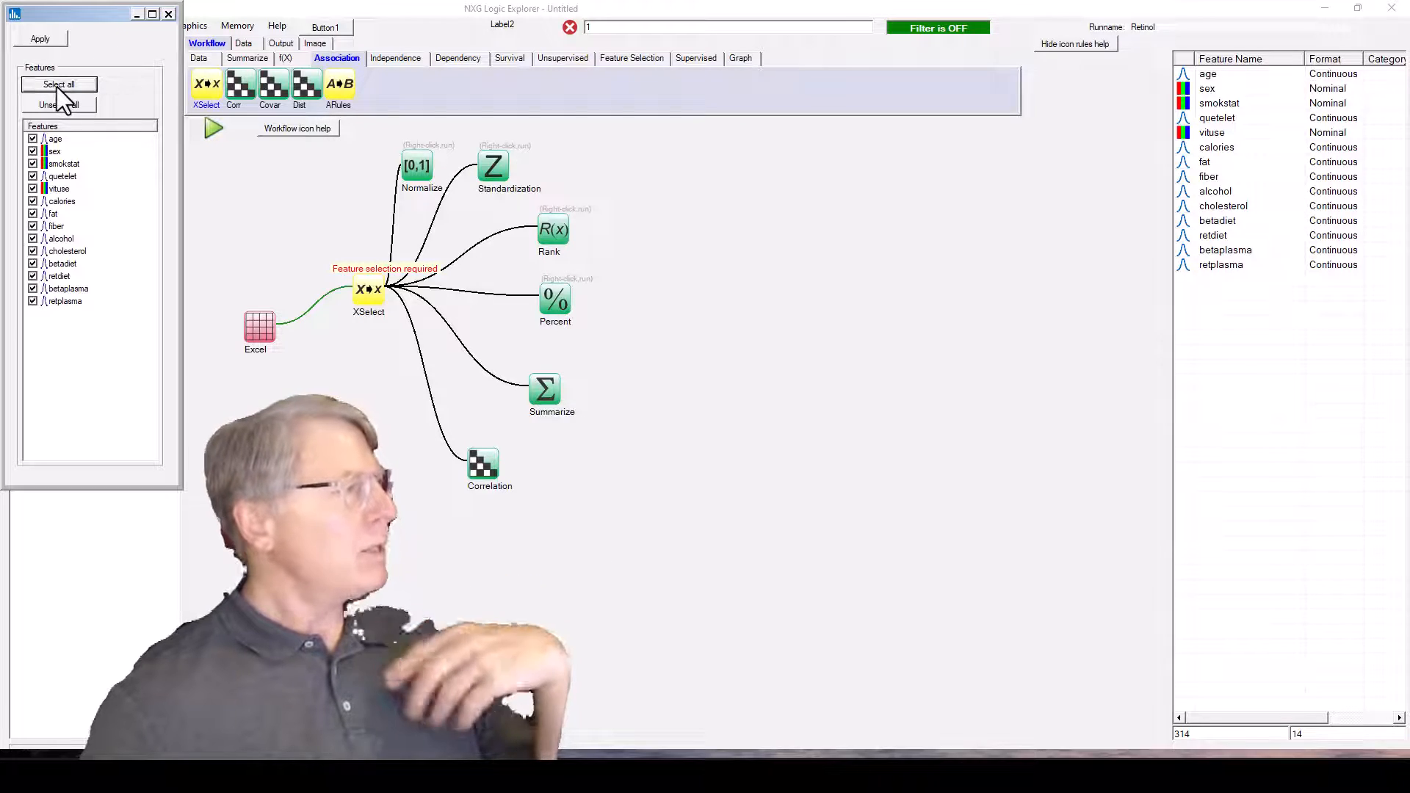
pyautogui.click(46, 35)
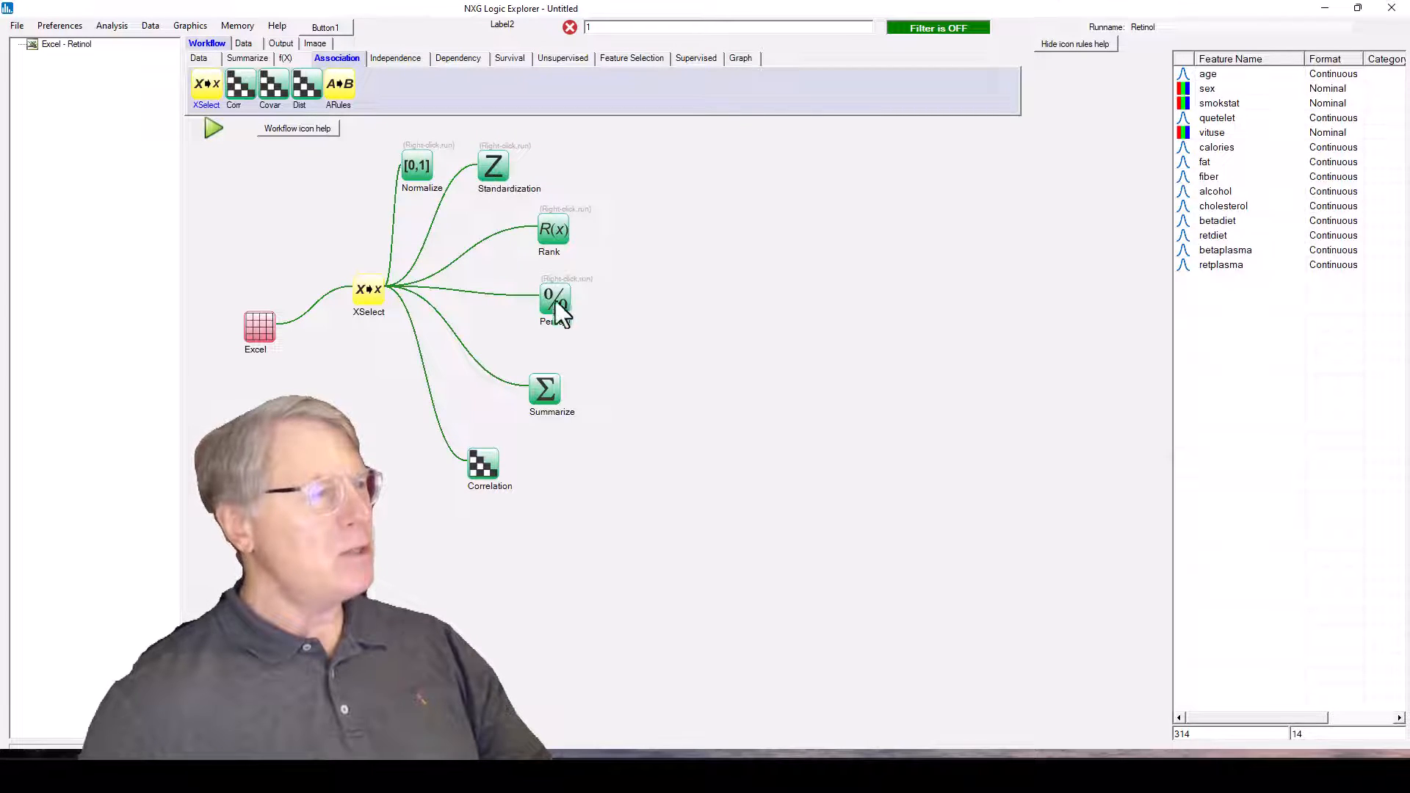
# - Apply the Normalize icon's parameters as they are and run the normalization on the selected features
pyautogui.rightClick(418, 166)
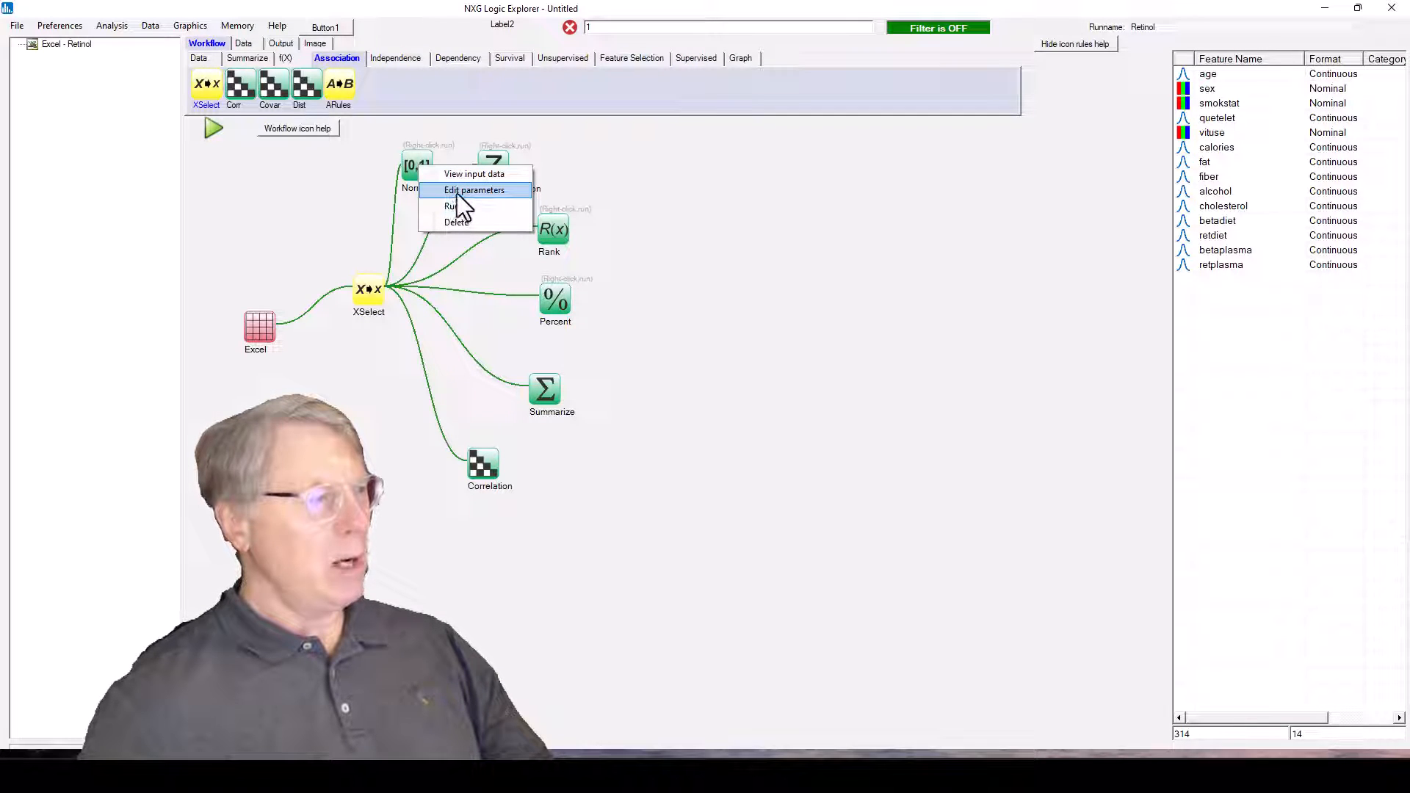
pyautogui.click(456, 191)
pyautogui.click(55, 43)
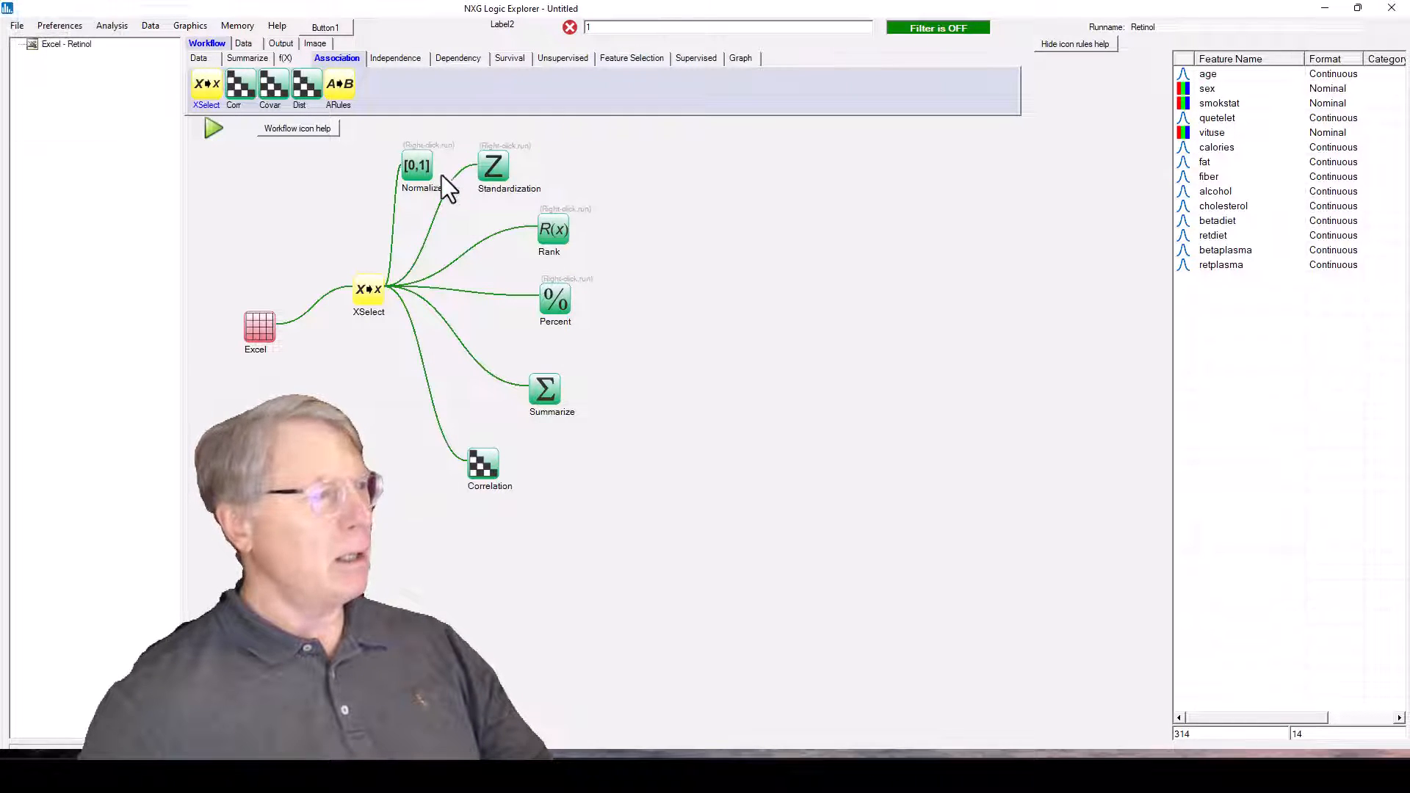
pyautogui.rightClick(422, 169)
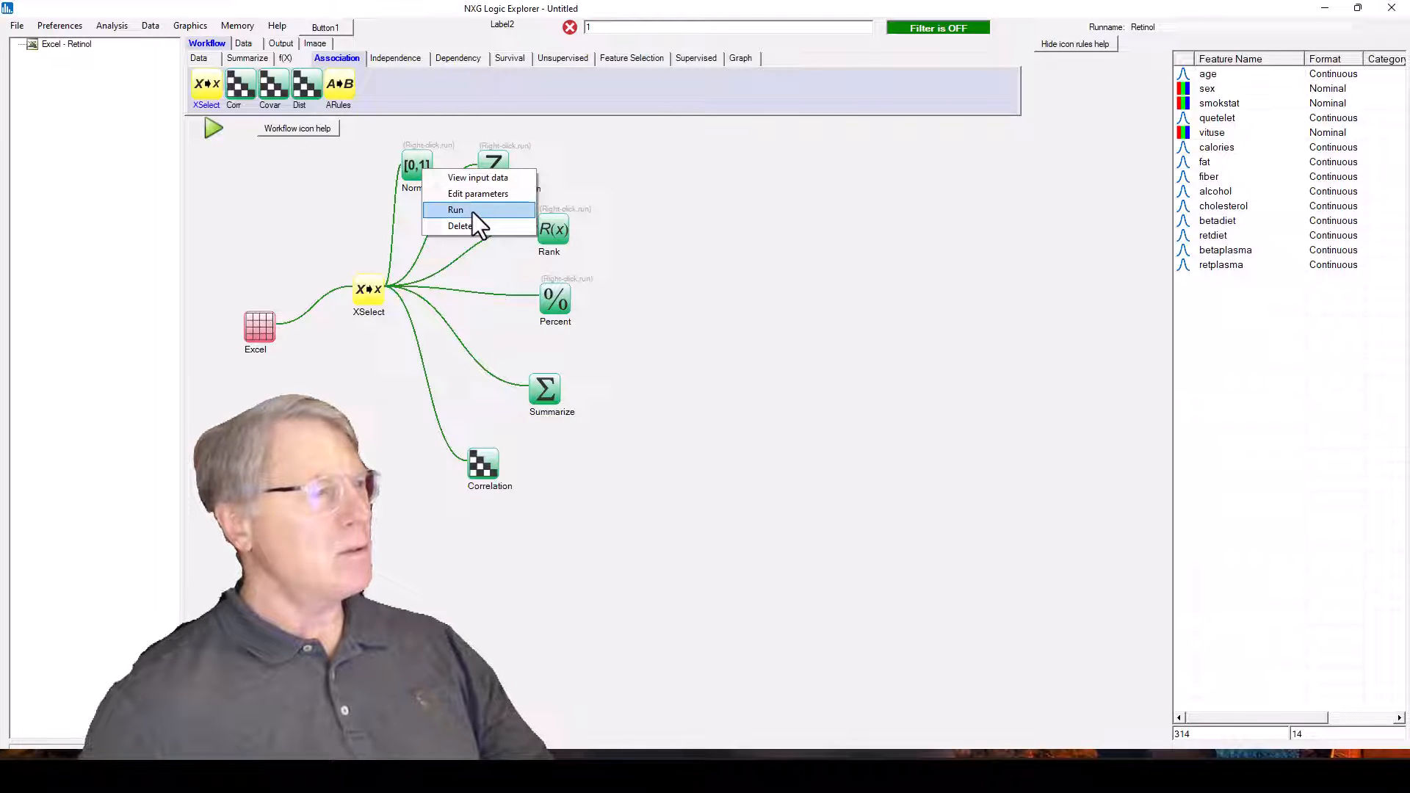
pyautogui.click(473, 211)
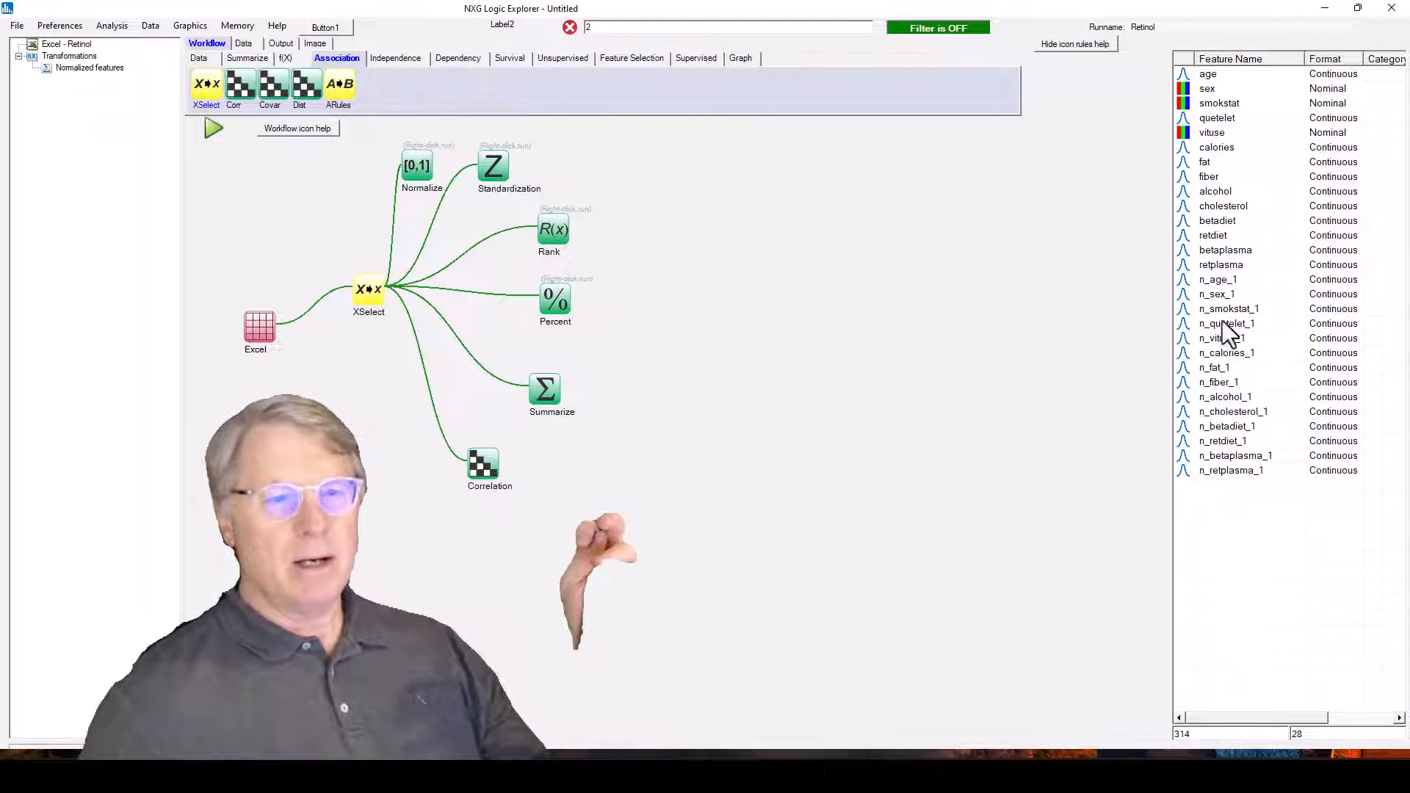
# - Examine the normalized feature columns beyond the original features in the data grid
pyautogui.click(197, 58)
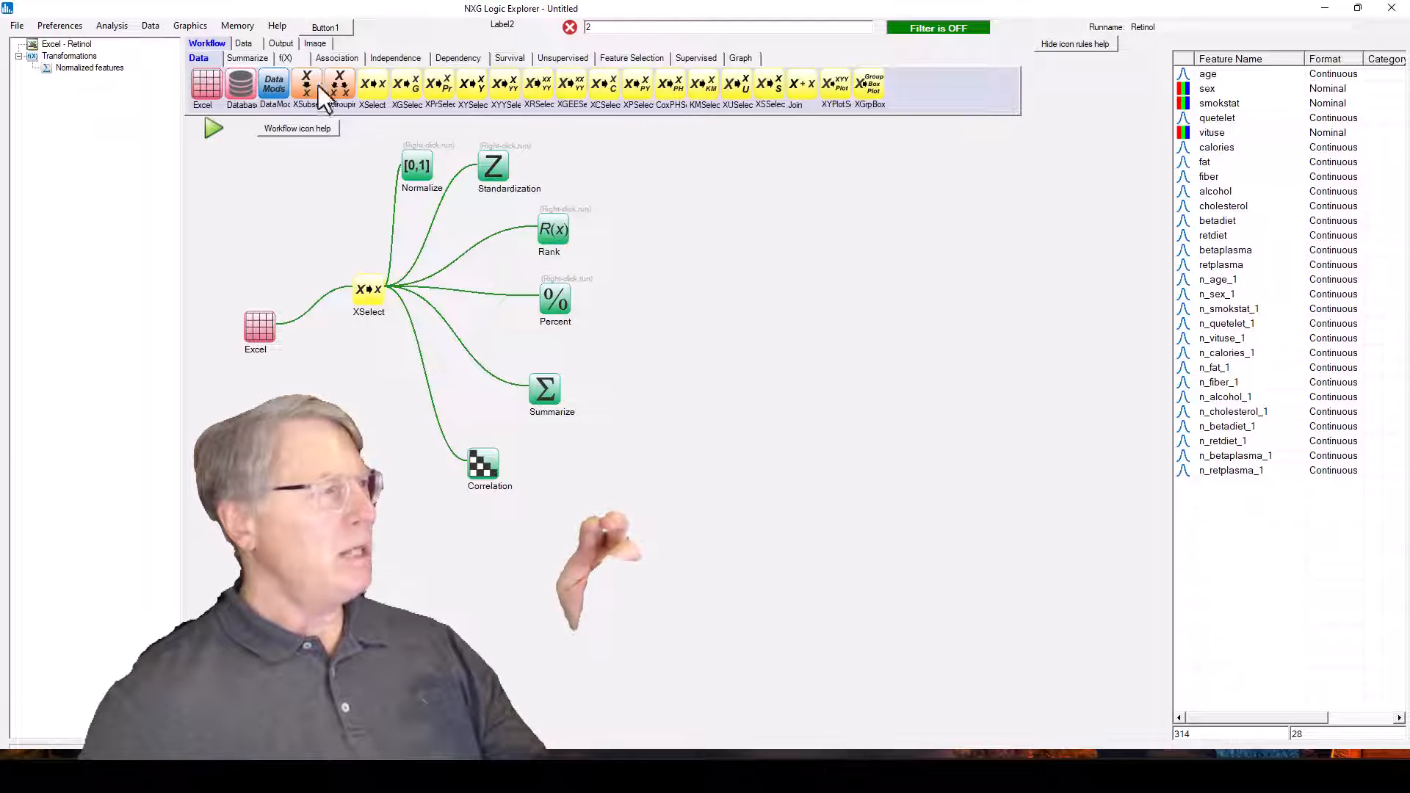
pyautogui.click(243, 45)
pyautogui.moveTo(612, 738); pyautogui.dragTo(923, 733)
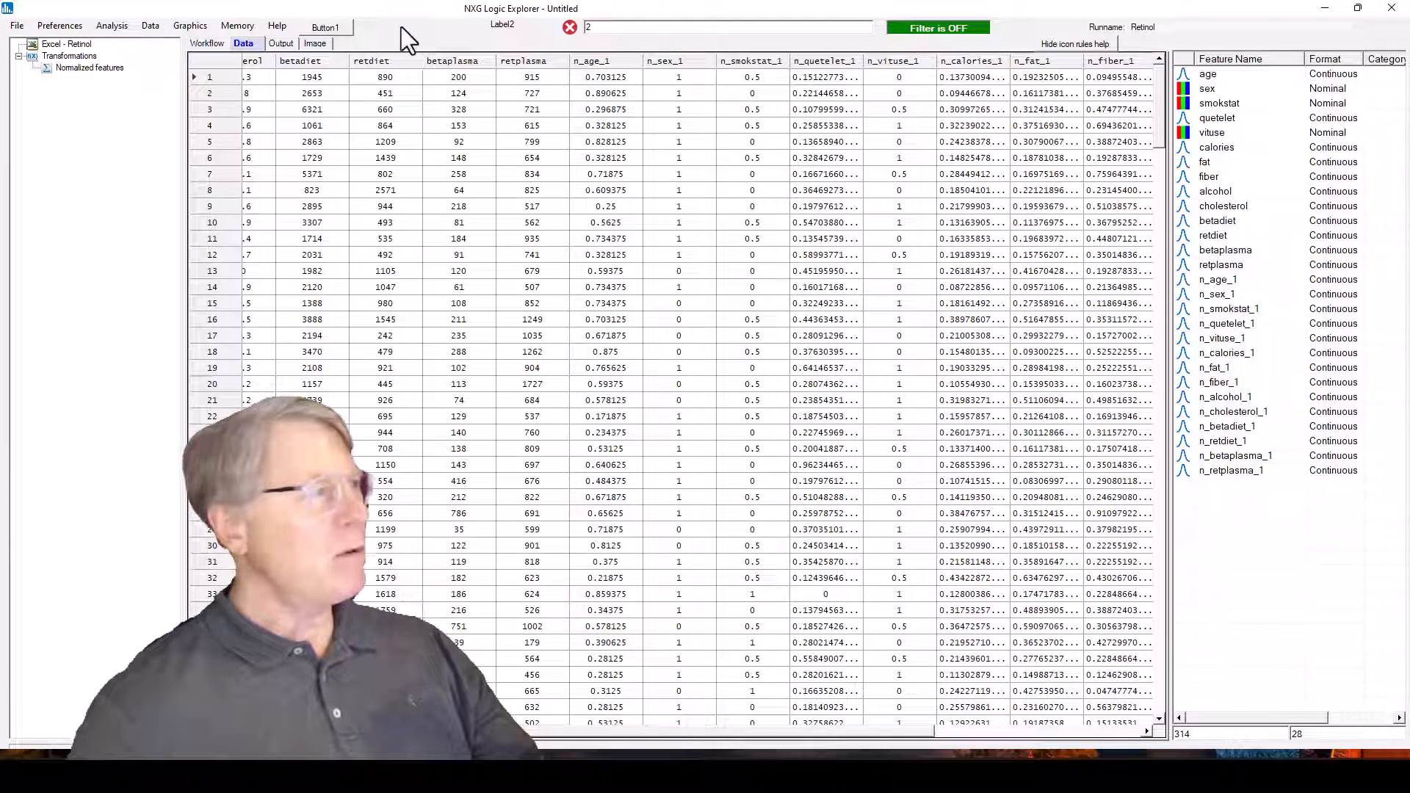
# - Run the Standardization icon from the workflow and inspect the z-score columns in the data grid
pyautogui.click(203, 44)
pyautogui.rightClick(496, 180)
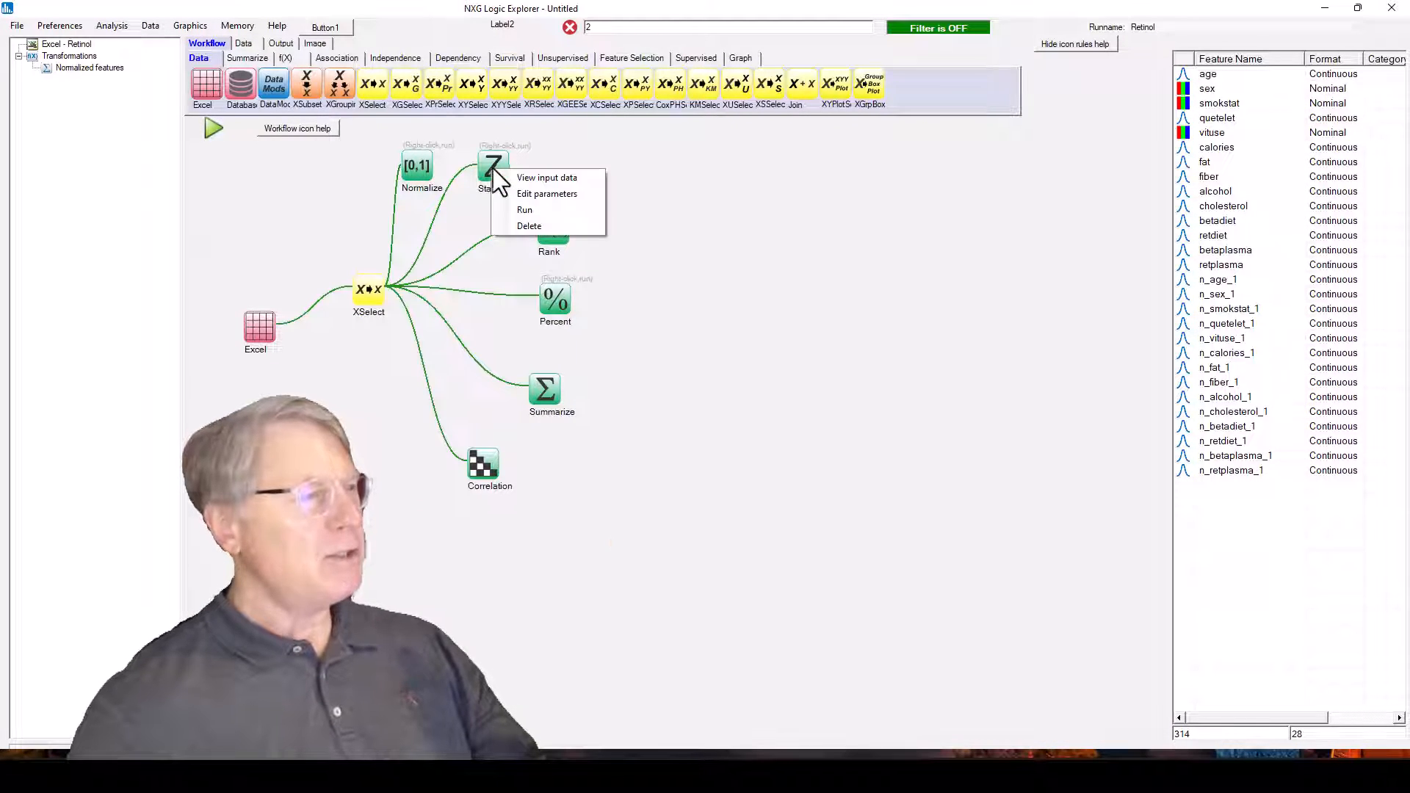
pyautogui.click(541, 211)
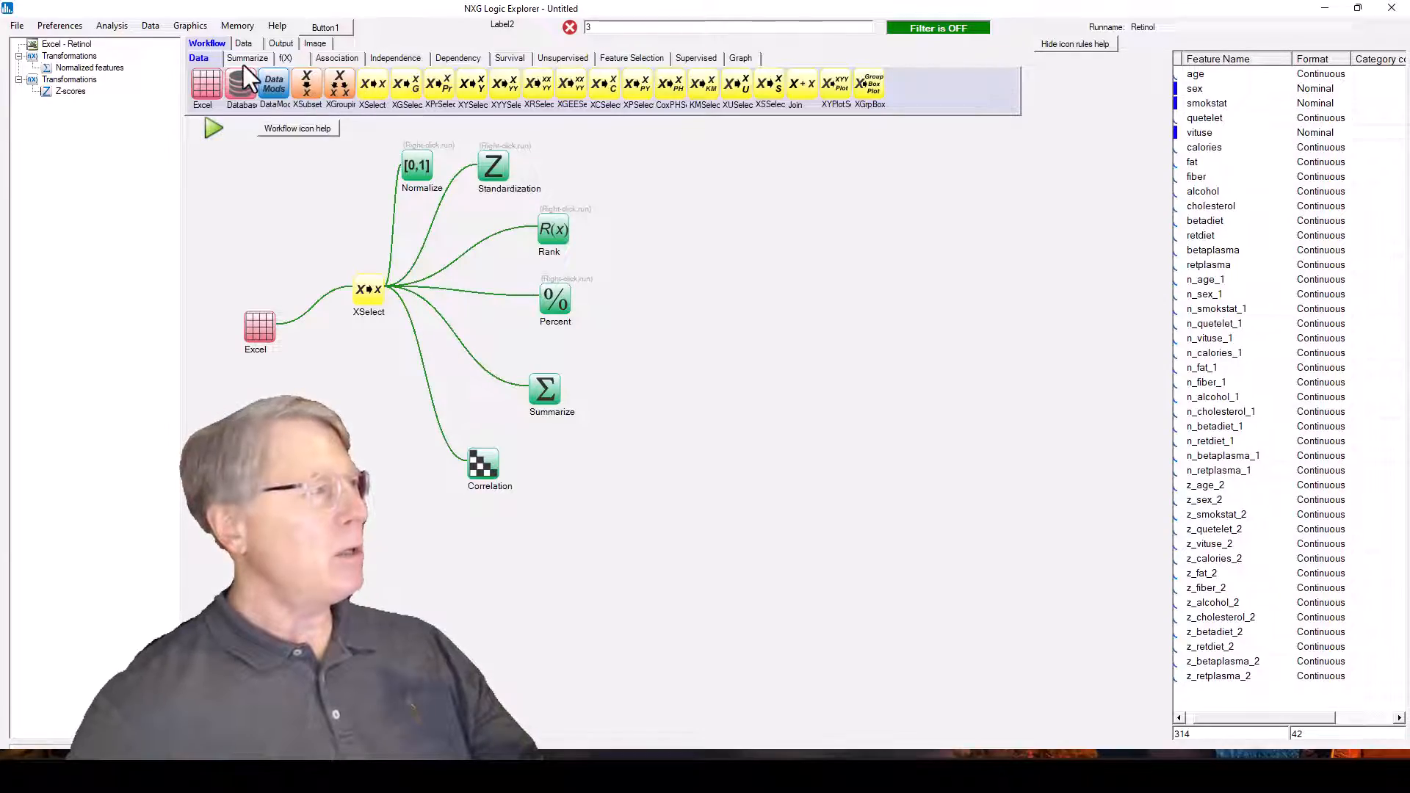
pyautogui.click(243, 43)
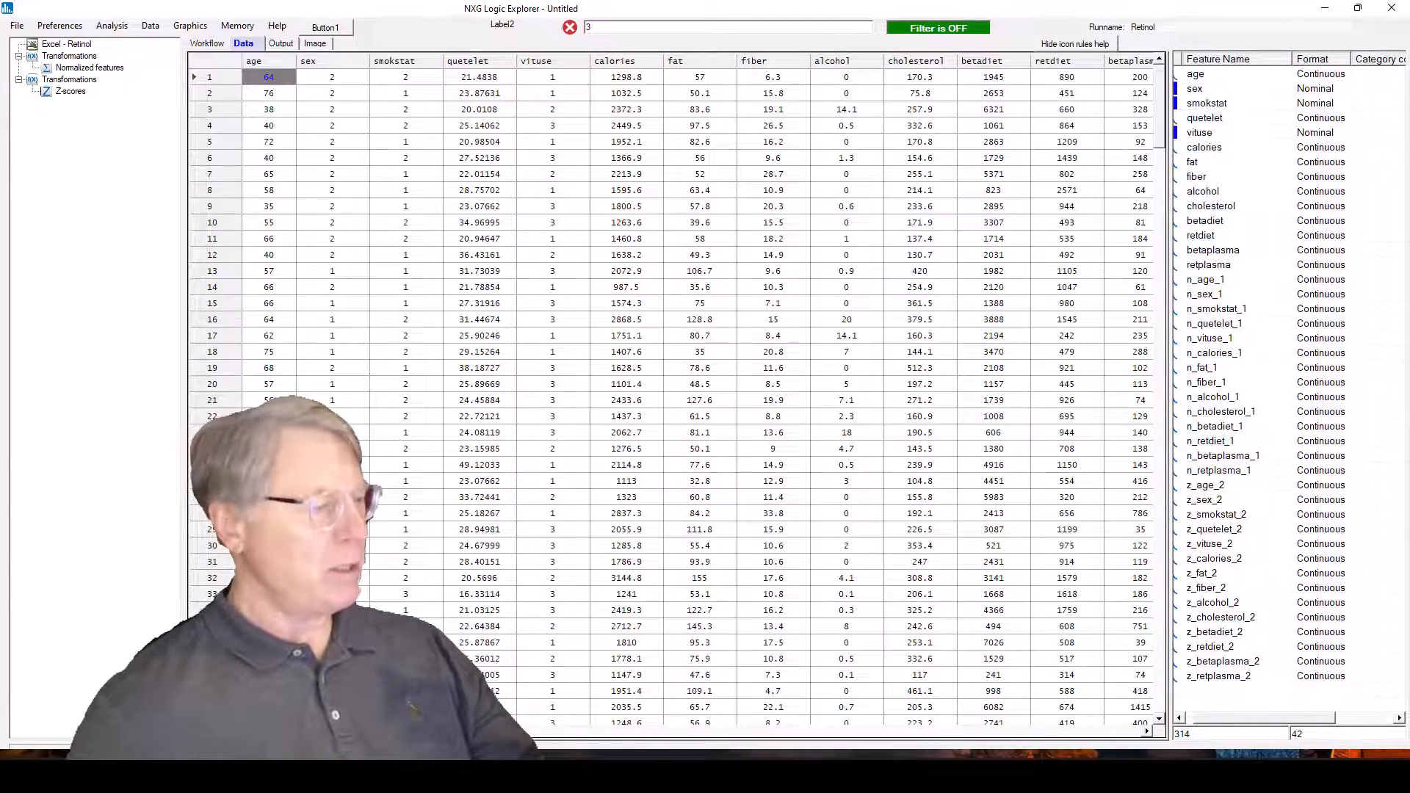
pyautogui.hscroll(10, 615, 220)
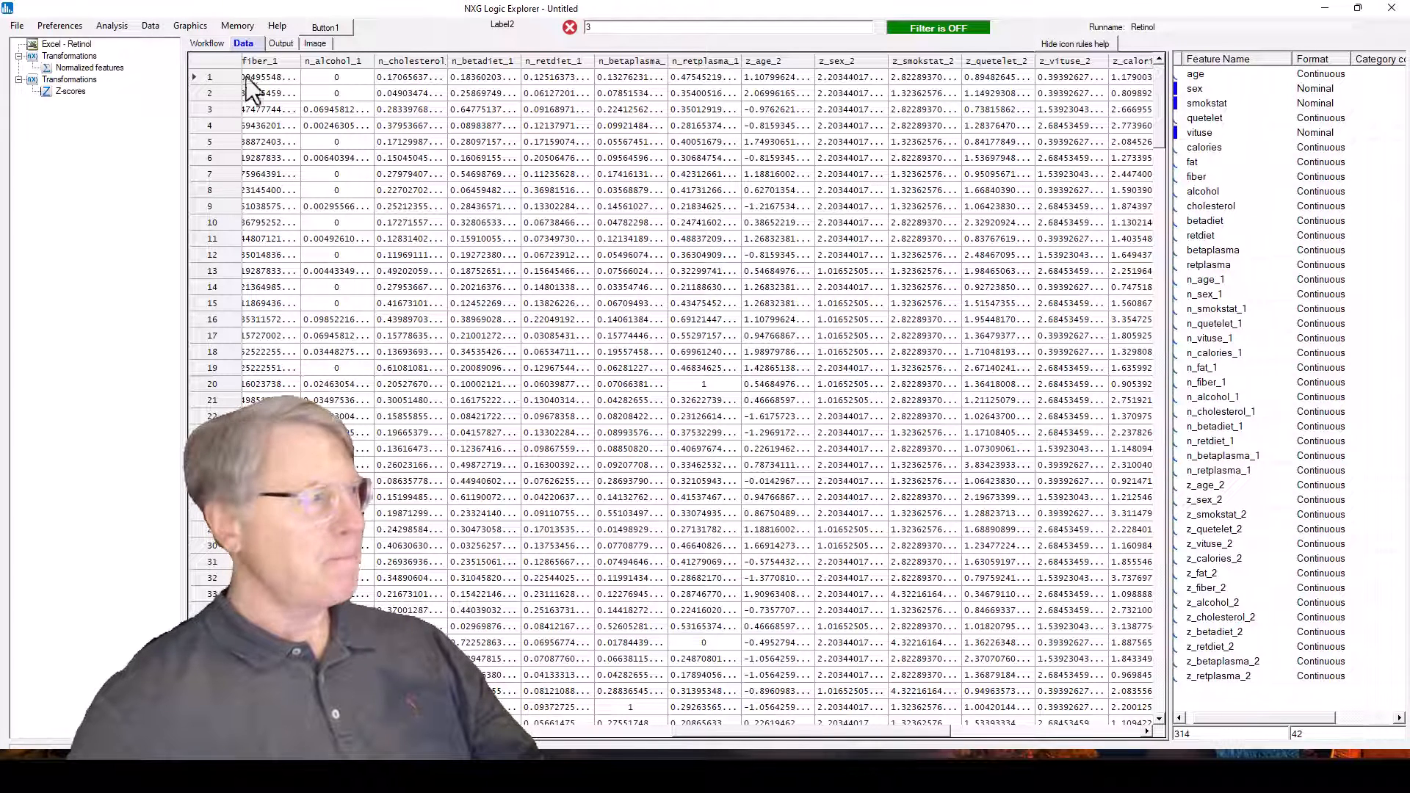
# - Run the Rank icon from the workflow and inspect the ranked feature columns in the data grid
pyautogui.click(207, 43)
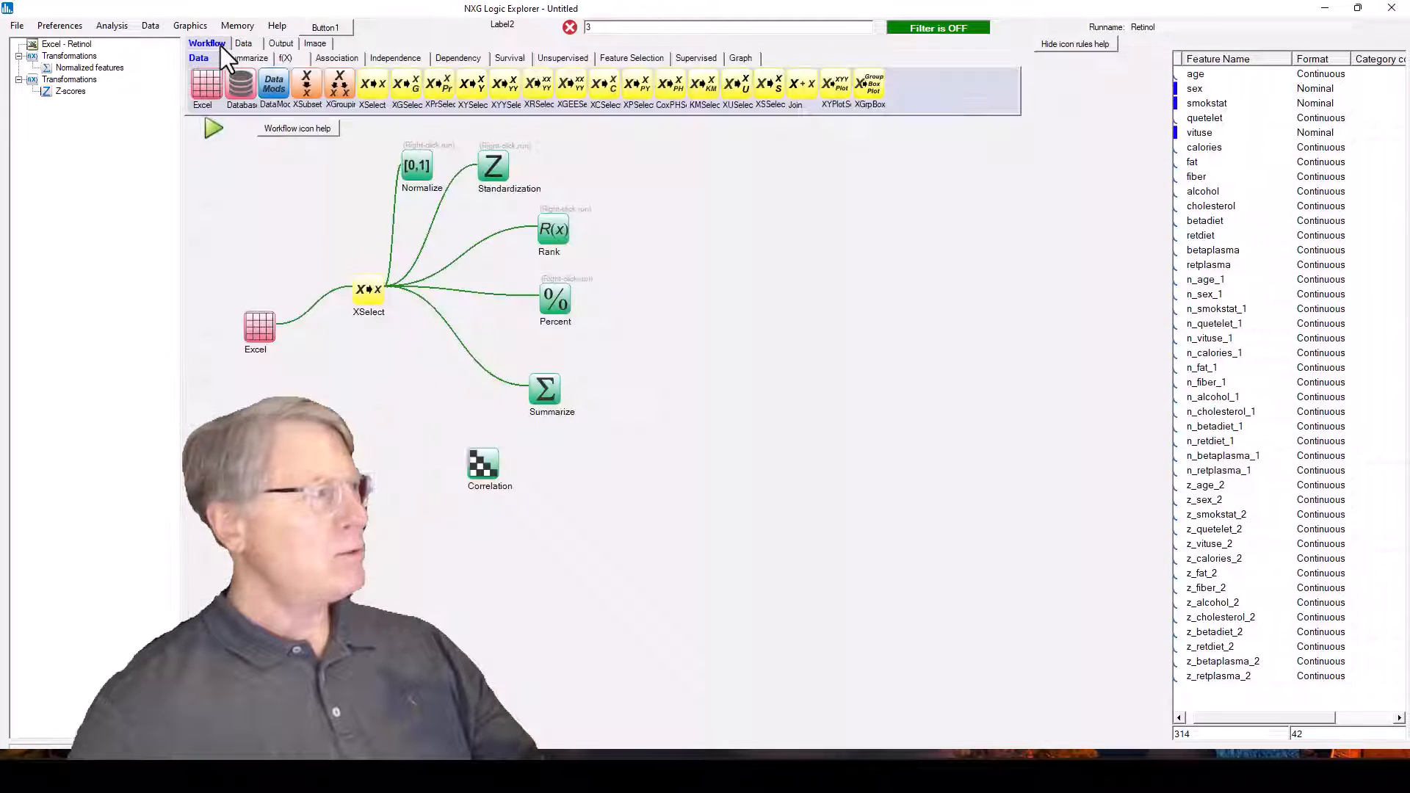
pyautogui.rightClick(556, 233)
pyautogui.click(617, 272)
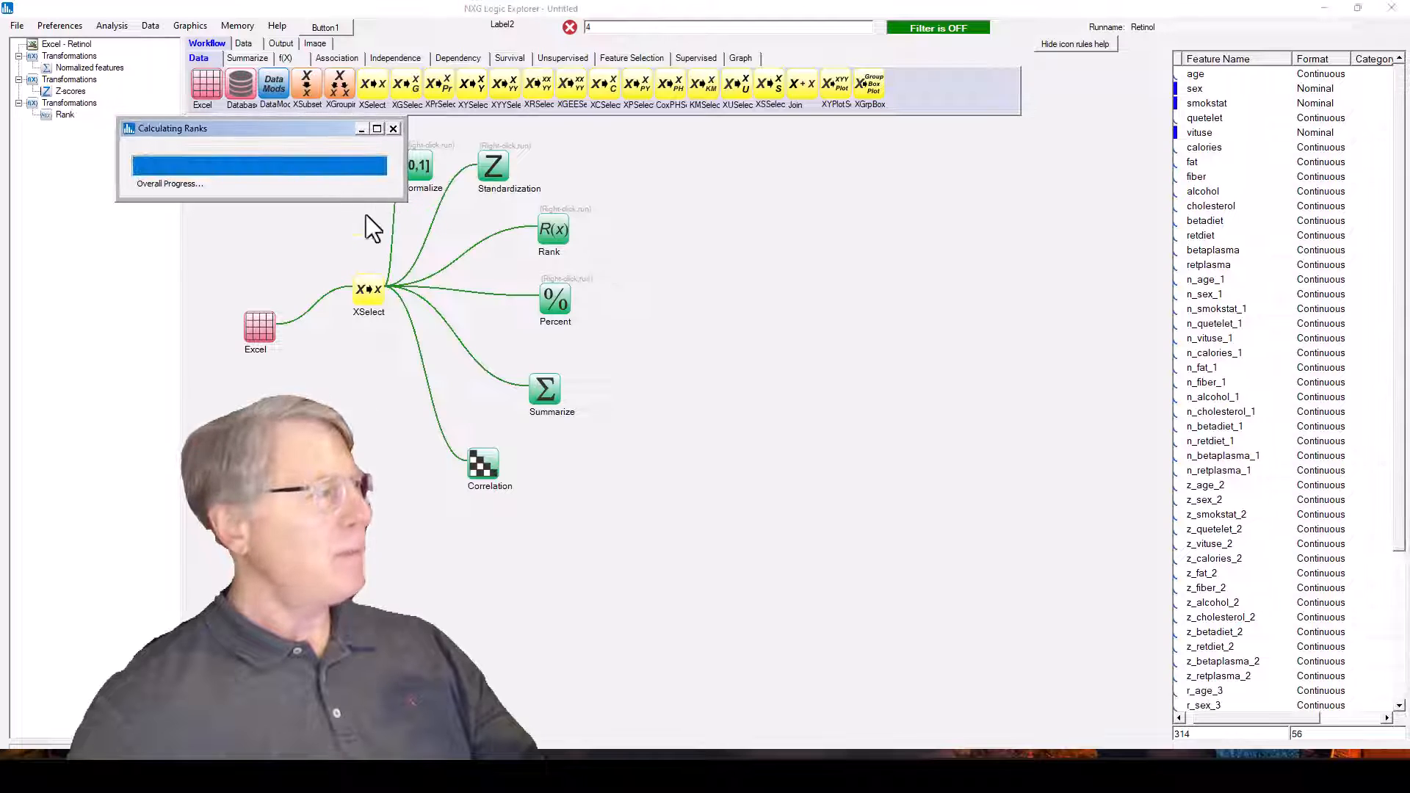
pyautogui.scroll(-5, 1307, 494)
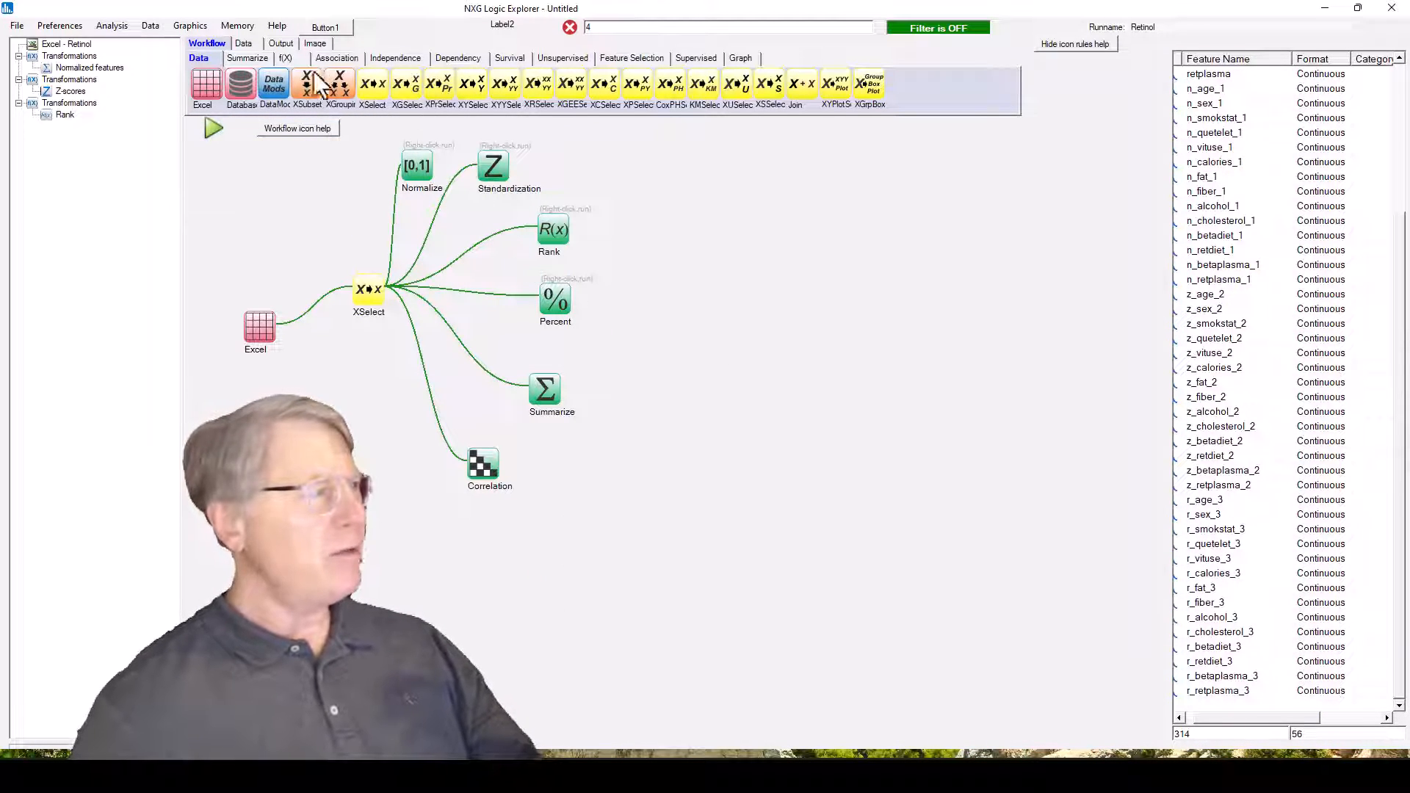
pyautogui.click(247, 44)
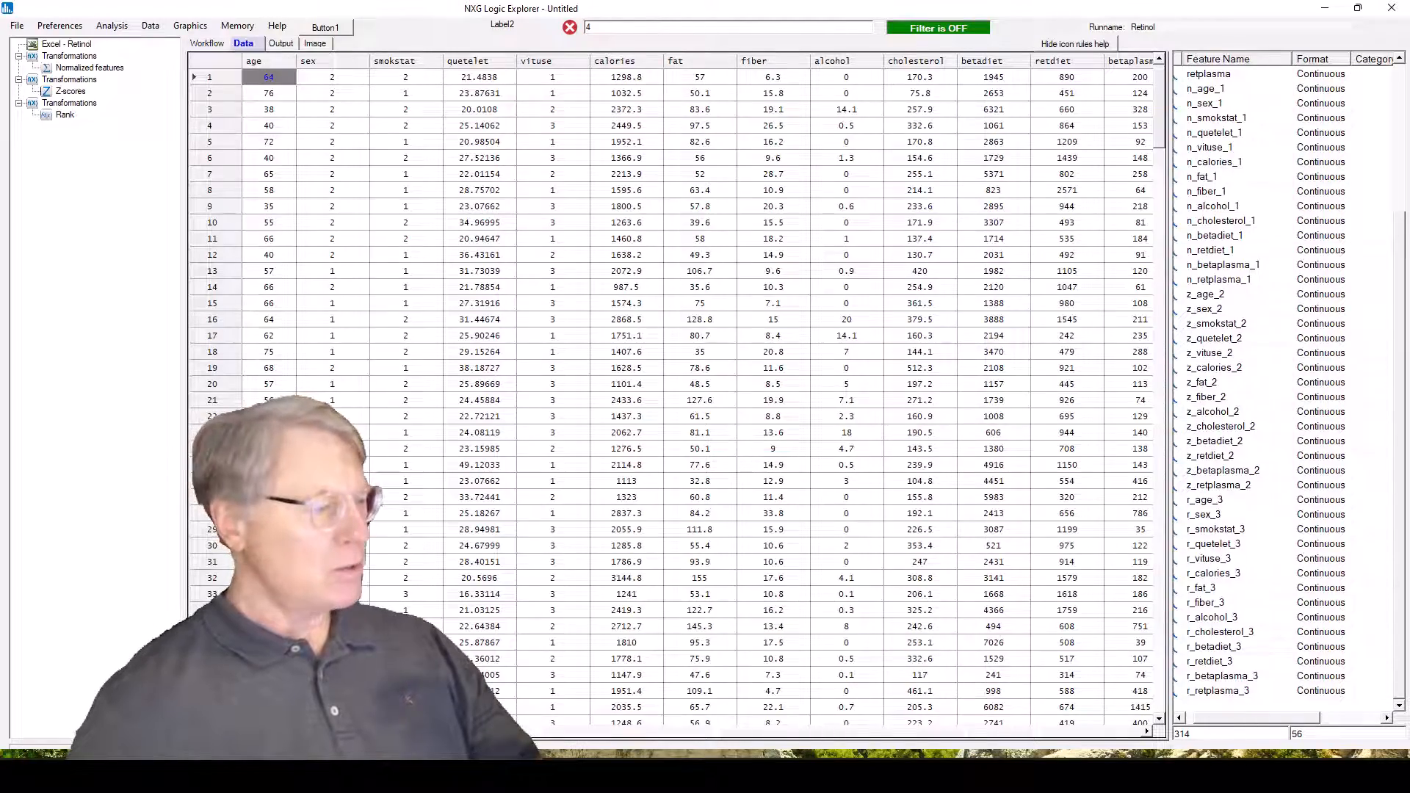
pyautogui.moveTo(383, 731); pyautogui.dragTo(1054, 746)
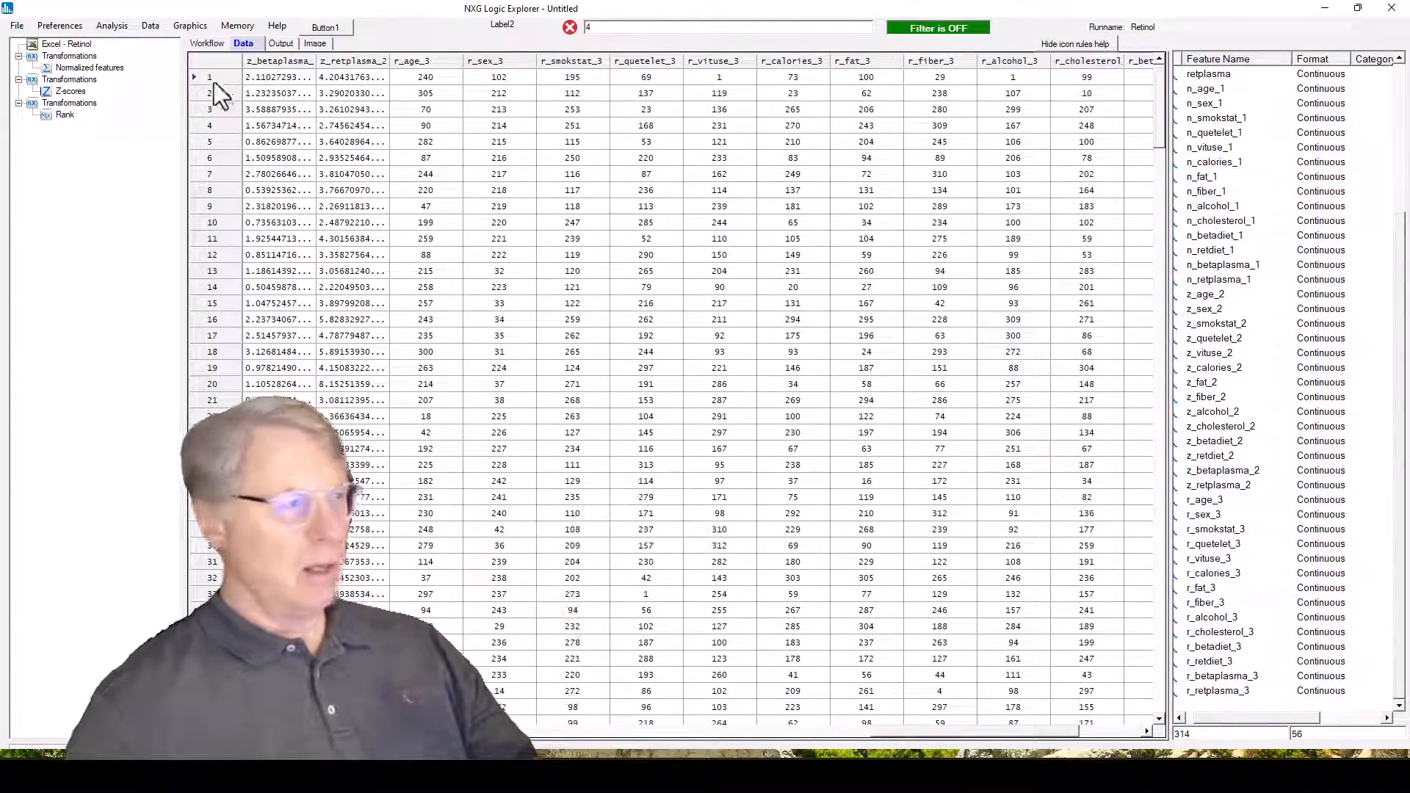
# - Run the Percent icon from the workflow and check the percentile features in the feature list
pyautogui.click(210, 43)
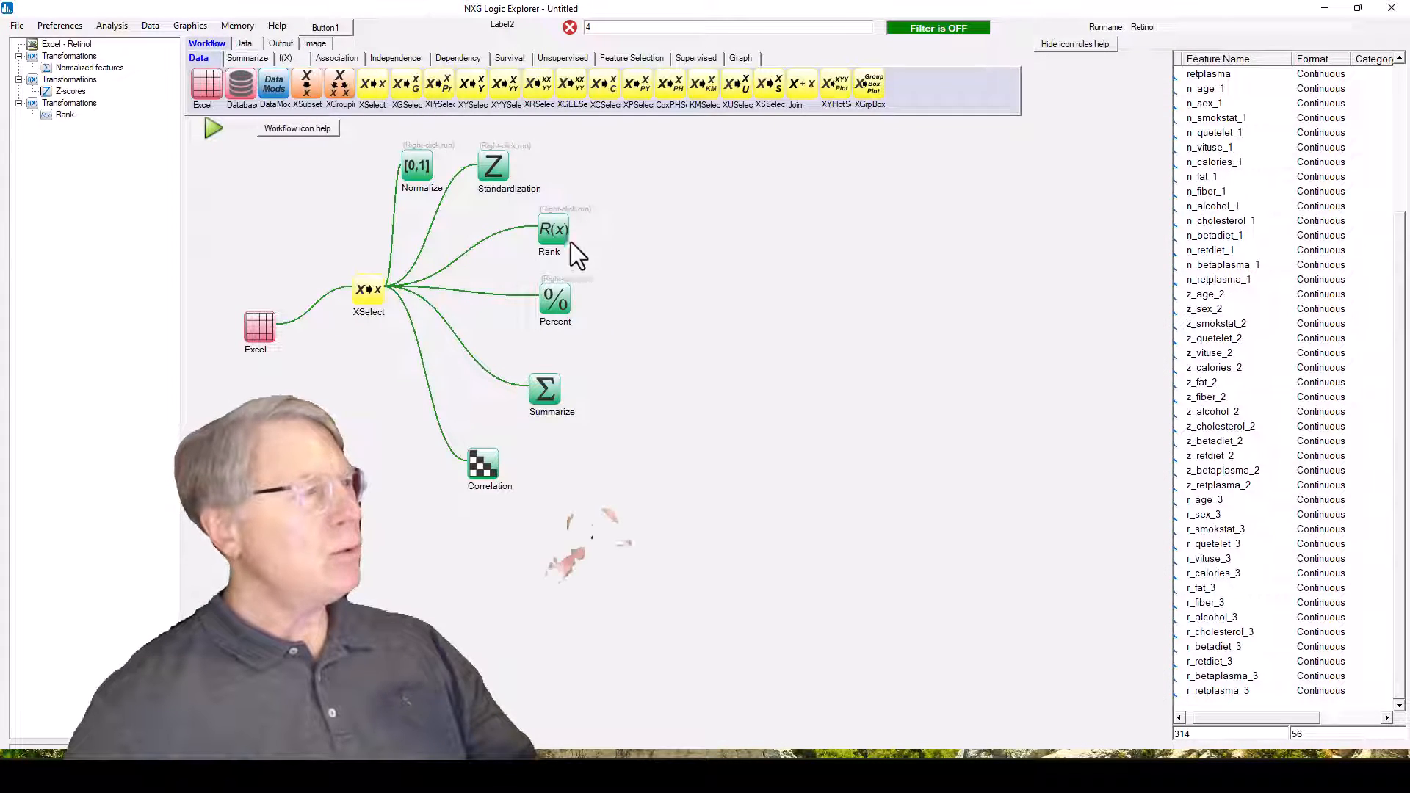
pyautogui.rightClick(558, 300)
pyautogui.click(603, 332)
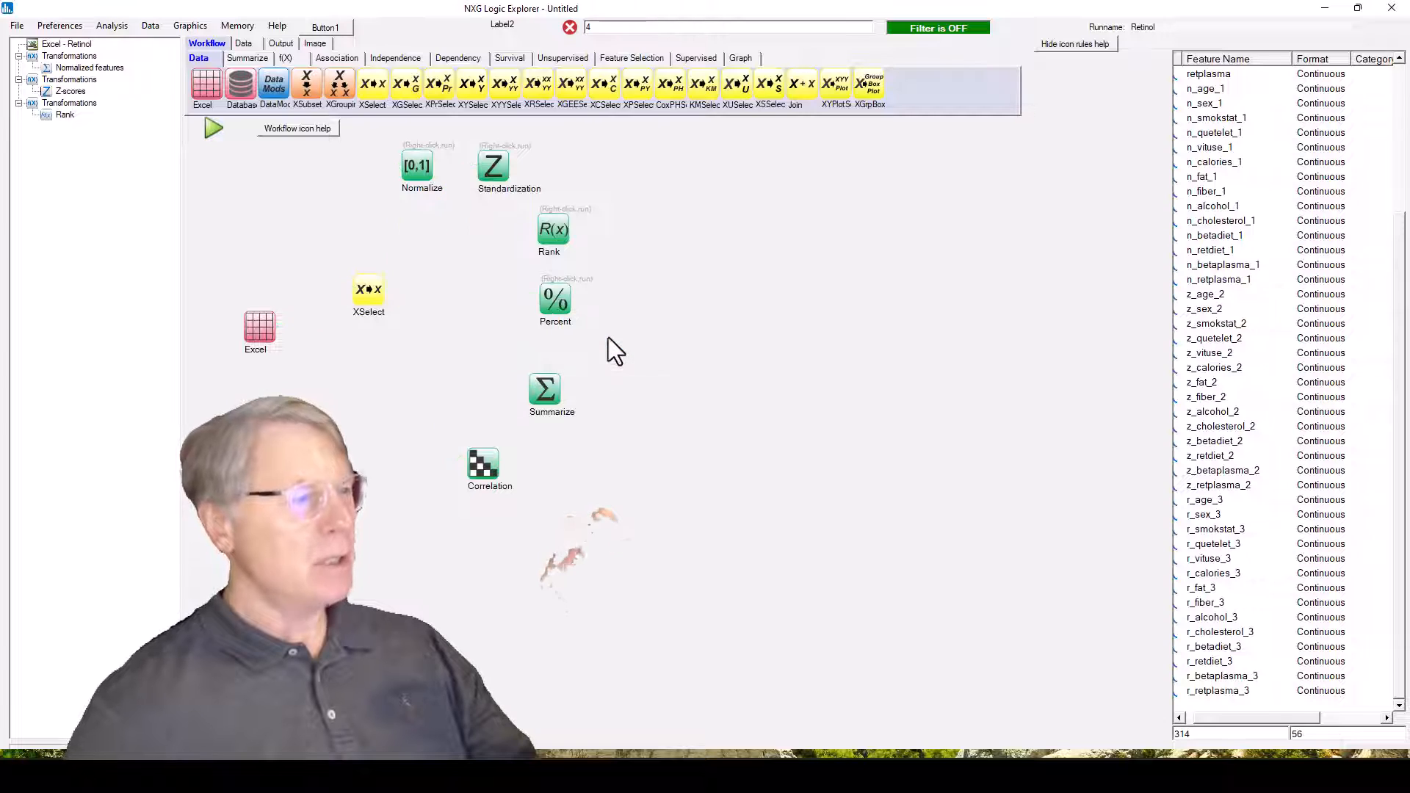
pyautogui.scroll(-8, 1275, 473)
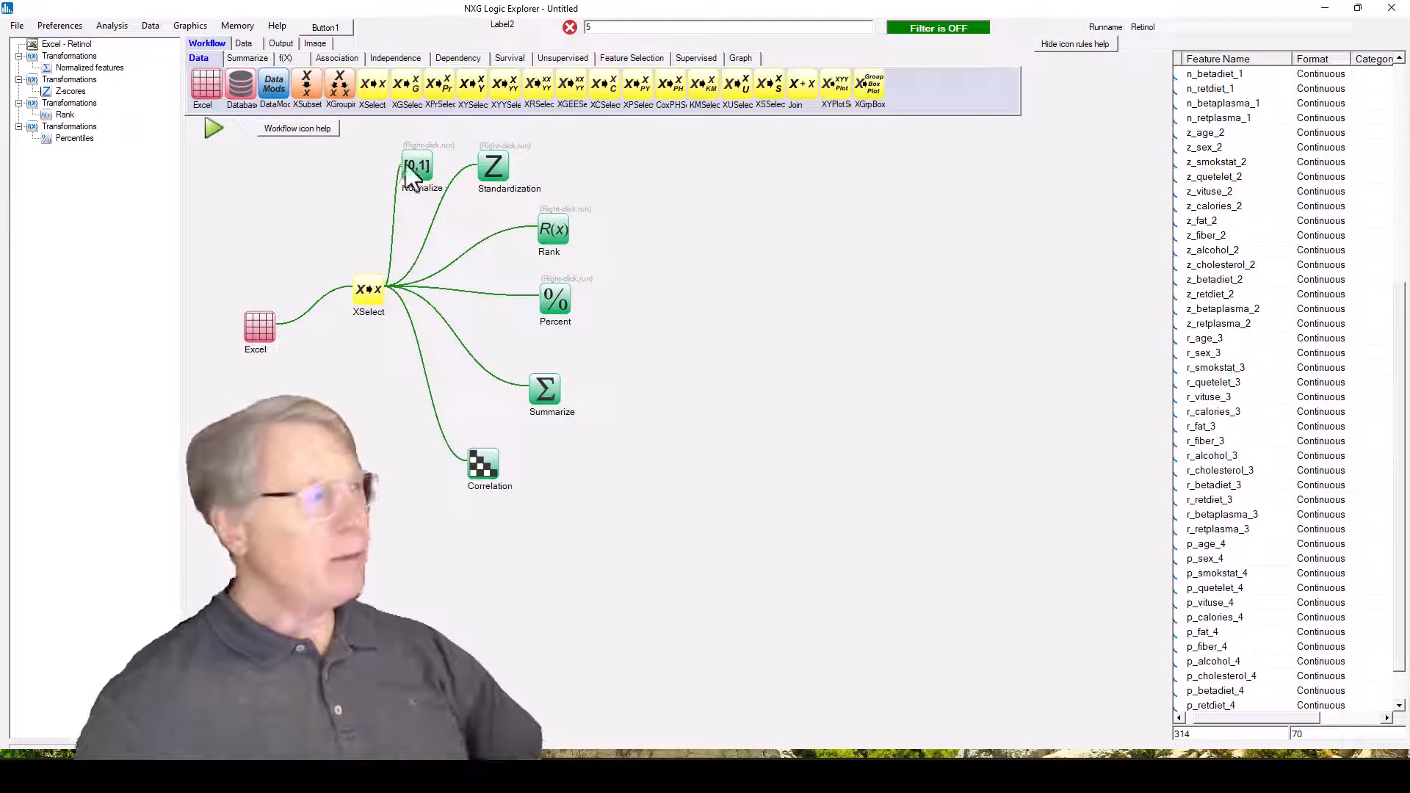
# - Examine the percentile columns at the far end of the data grid and return to the workflow
pyautogui.click(250, 44)
pyautogui.moveTo(346, 731); pyautogui.dragTo(1087, 727)
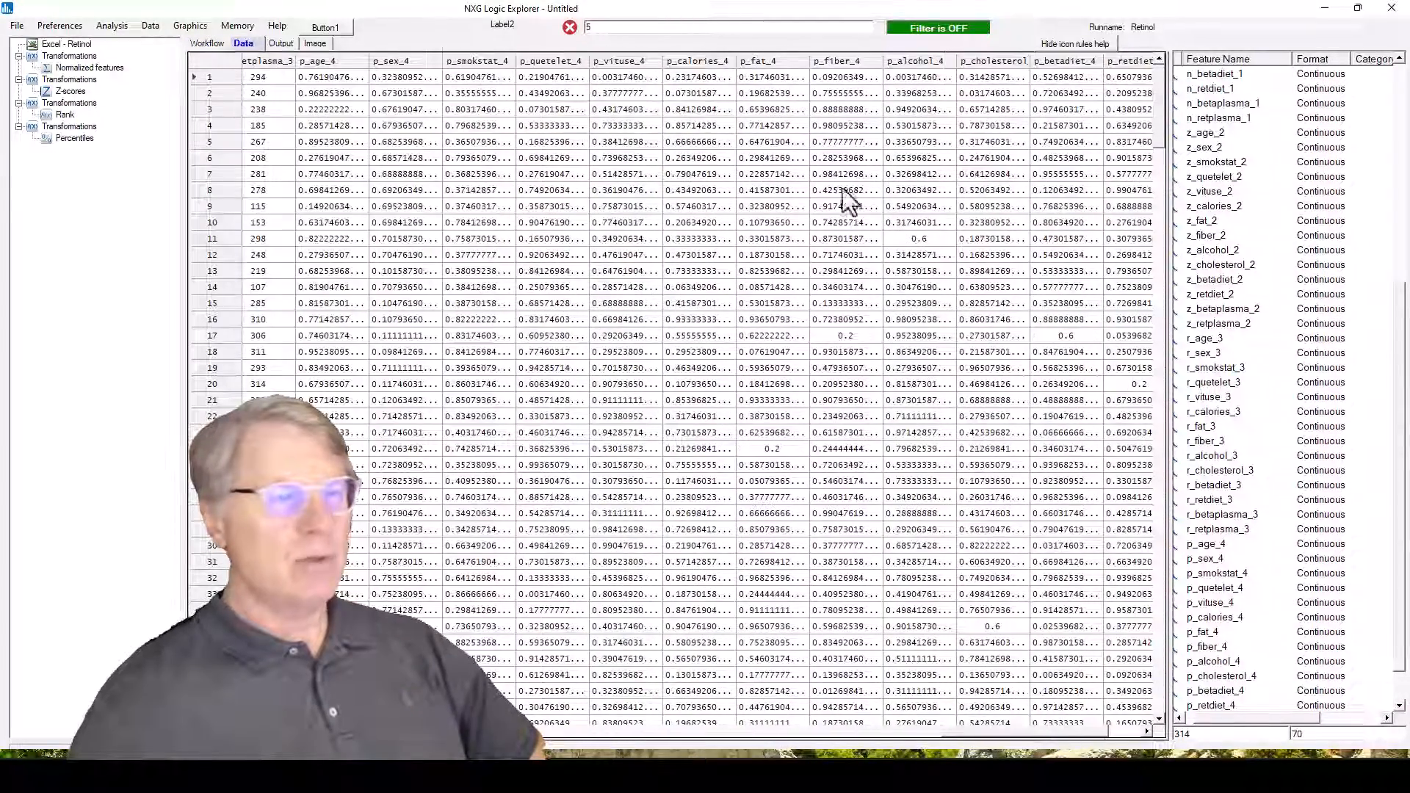
pyautogui.click(209, 45)
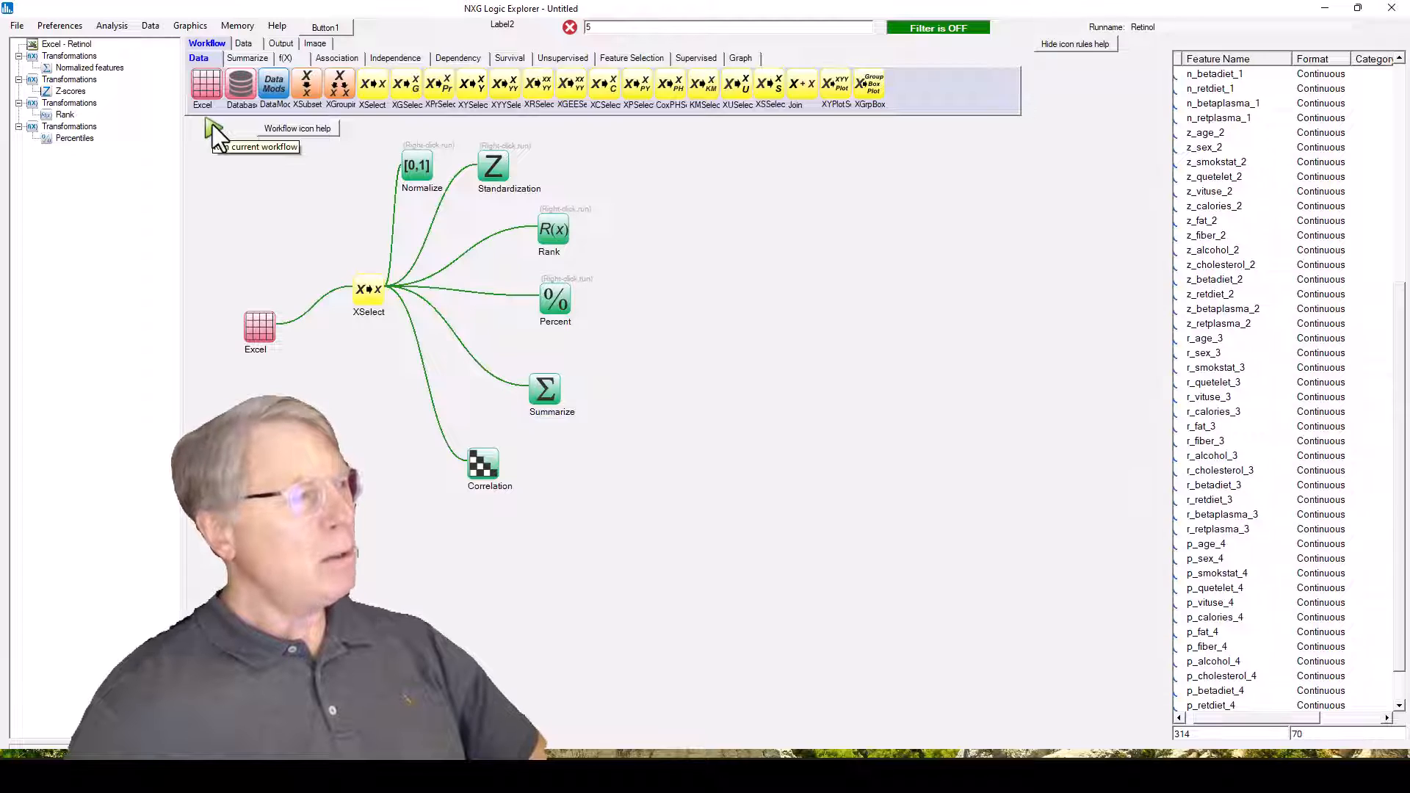
# - Delete the Summarize and Correlation icons from the workflow and try to run the remaining transformation icons as a whole workflow
pyautogui.rightClick(543, 384)
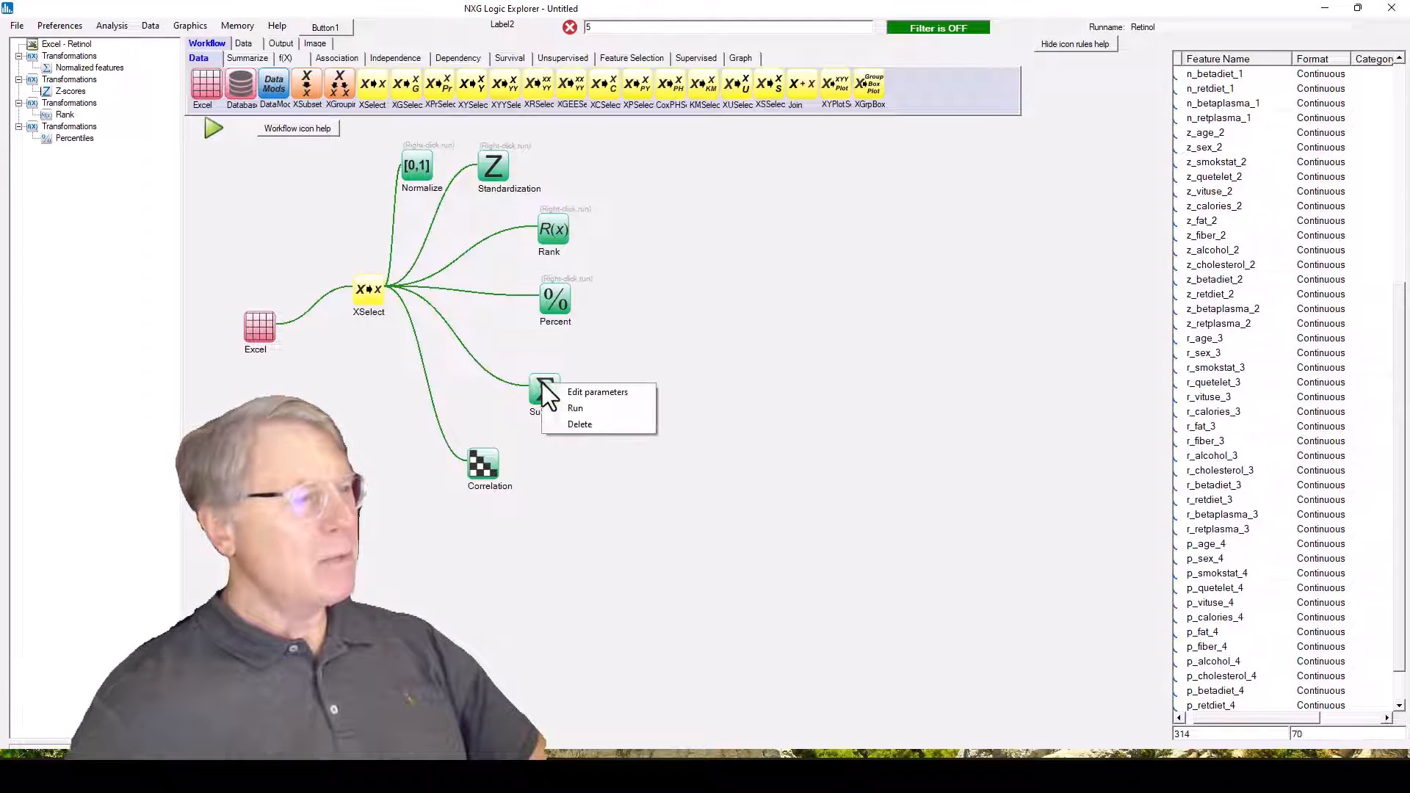
pyautogui.click(579, 423)
pyautogui.rightClick(484, 468)
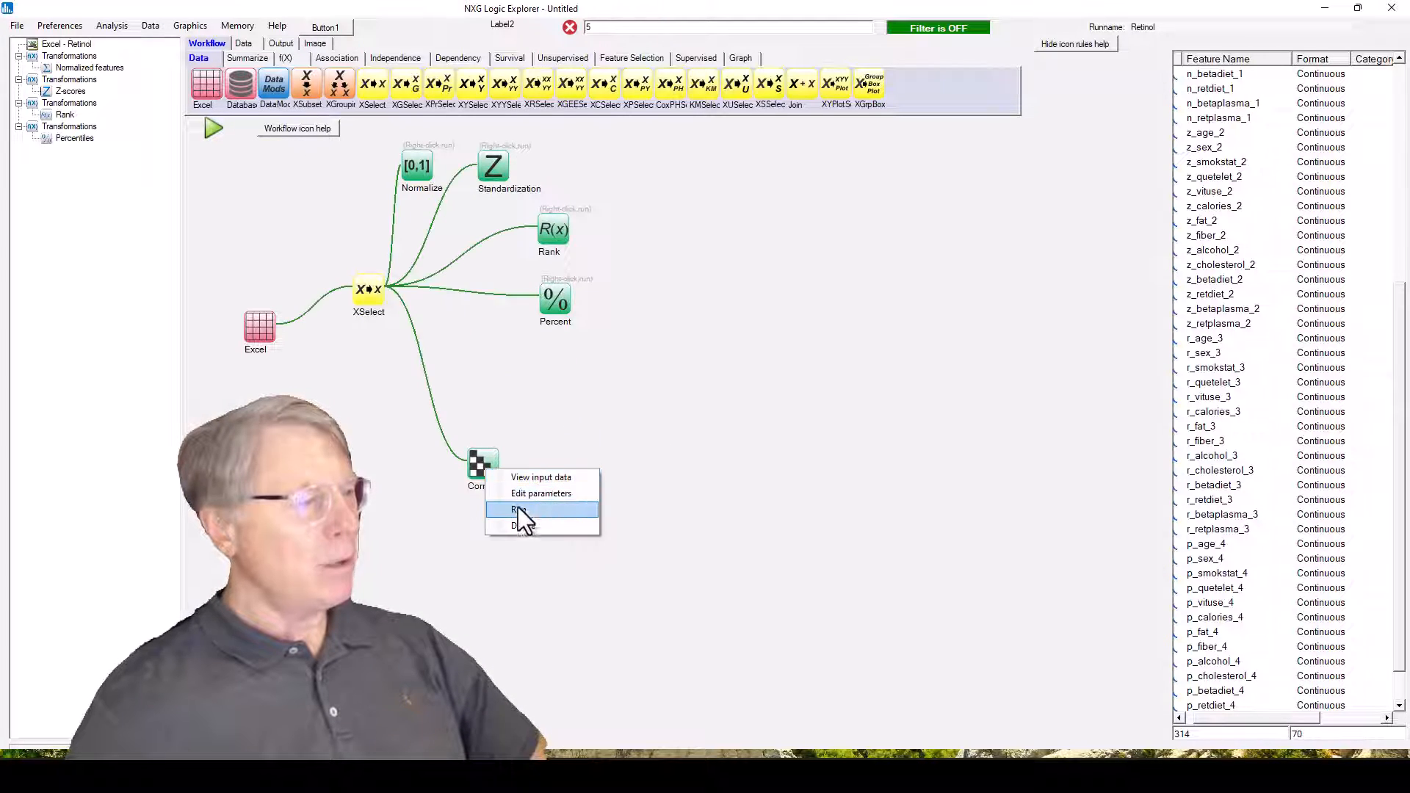
pyautogui.click(523, 526)
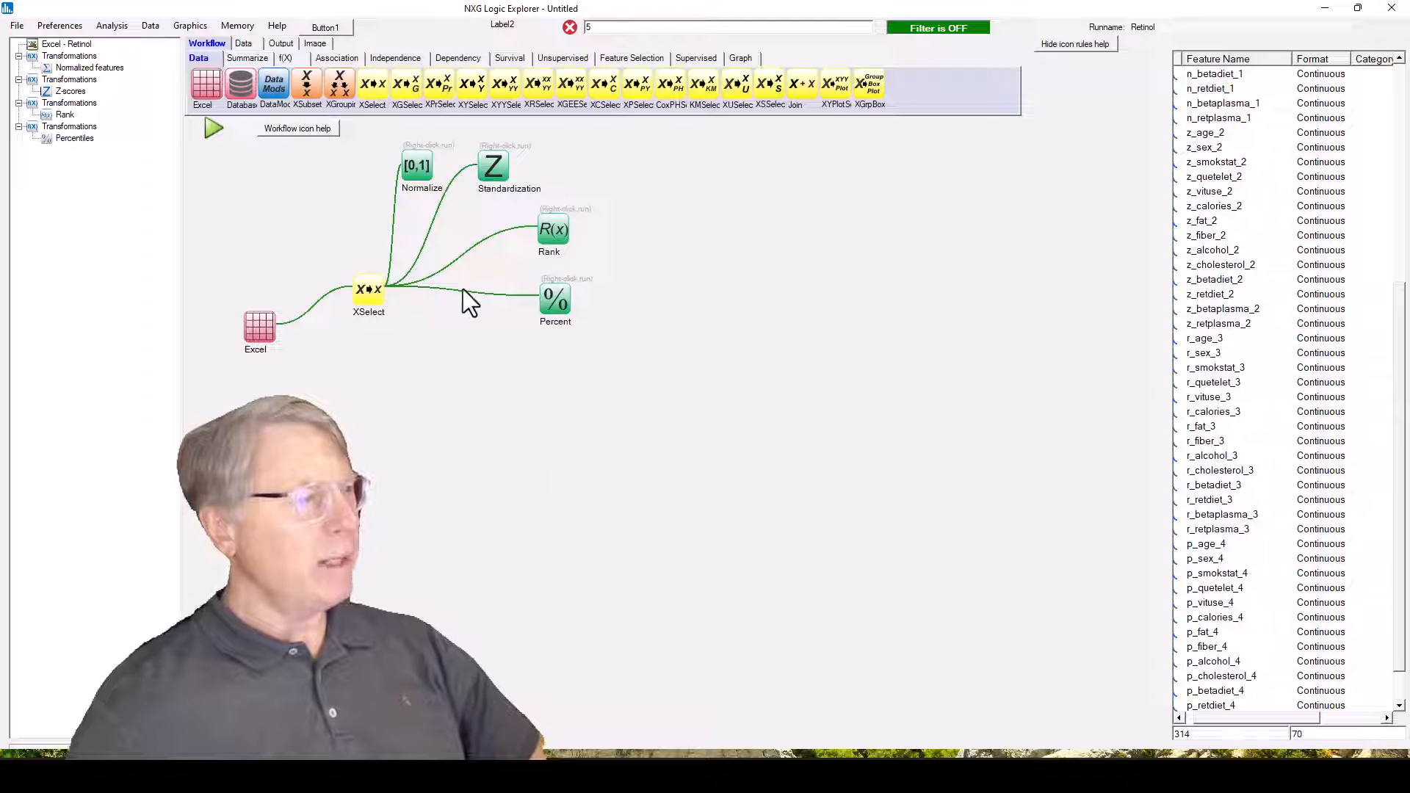
pyautogui.click(210, 126)
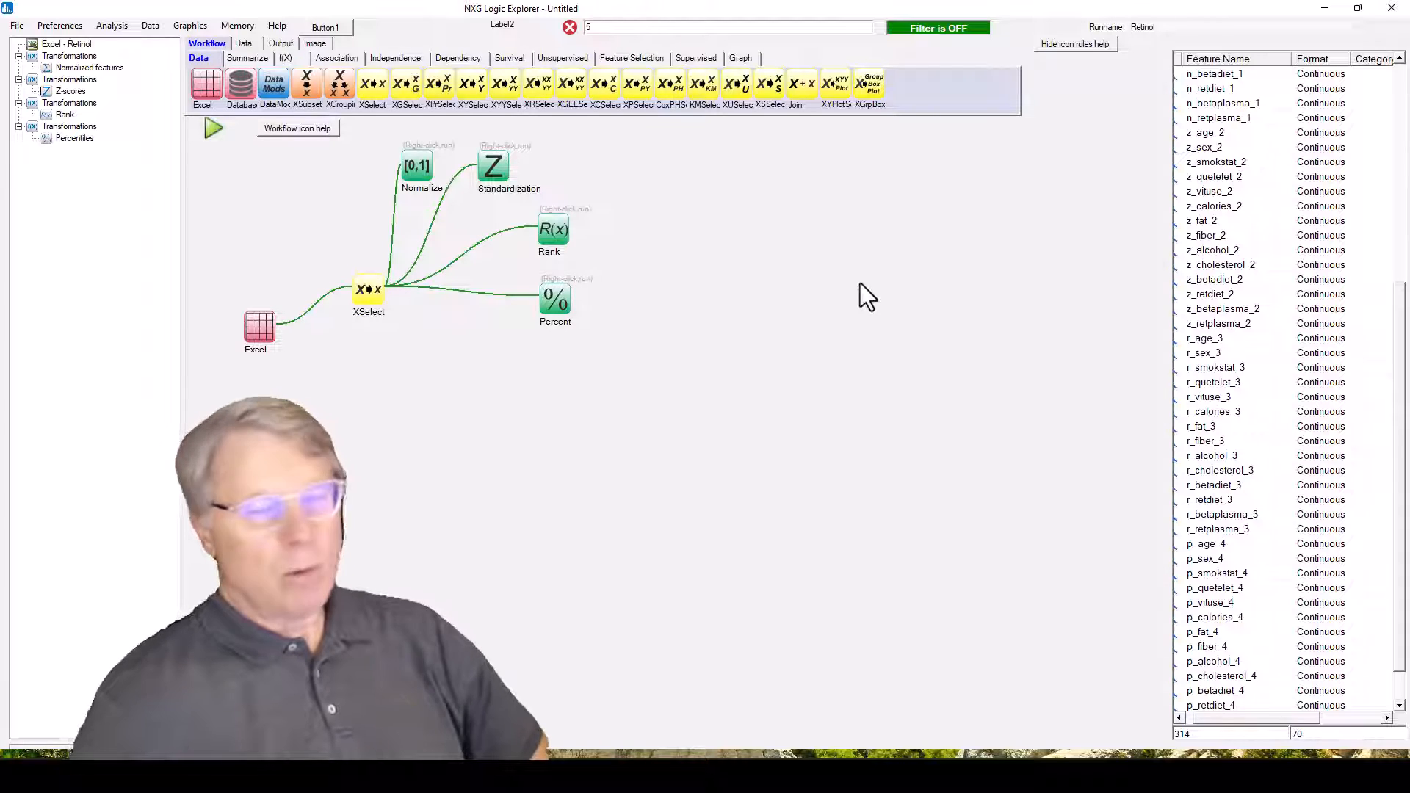
pyautogui.rightClick(497, 166)
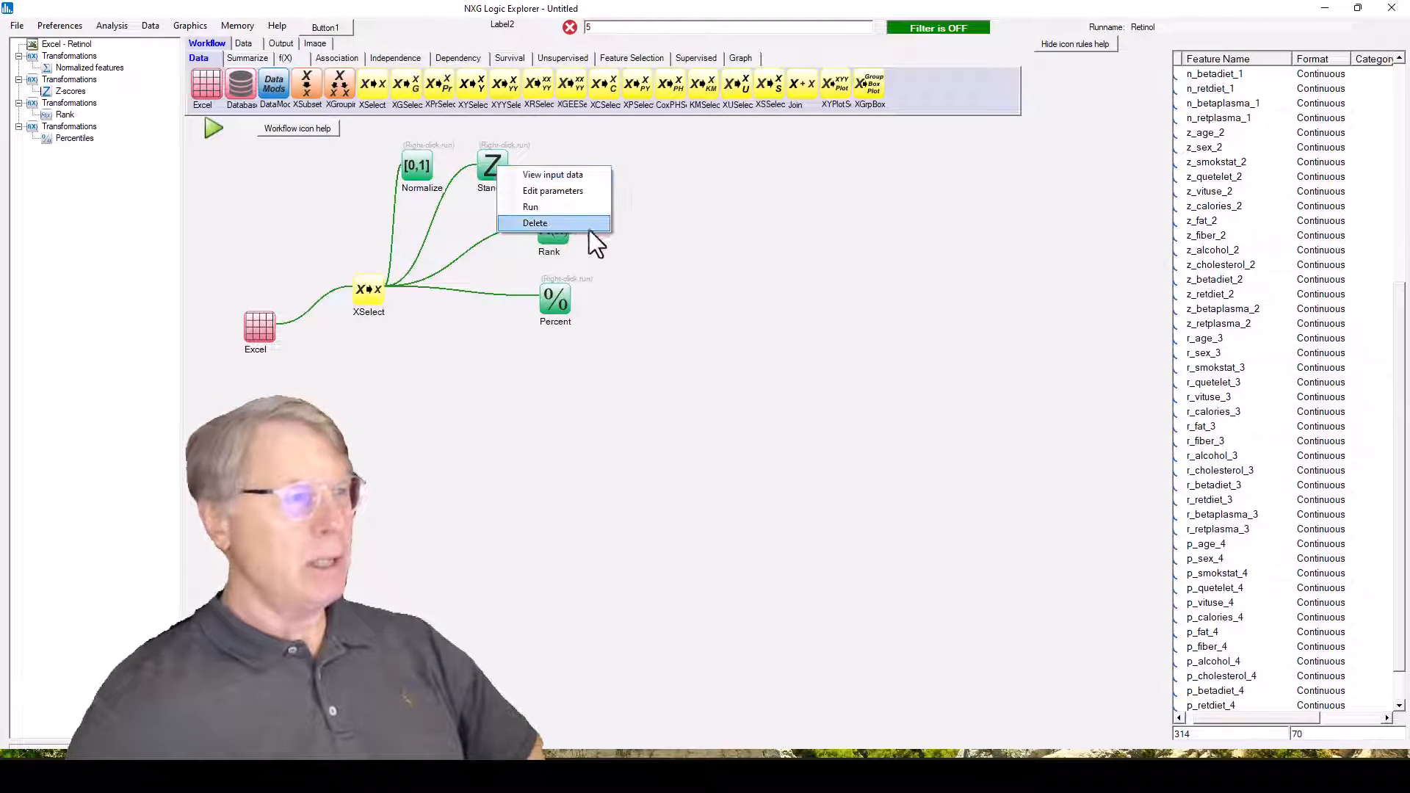
pyautogui.click(815, 199)
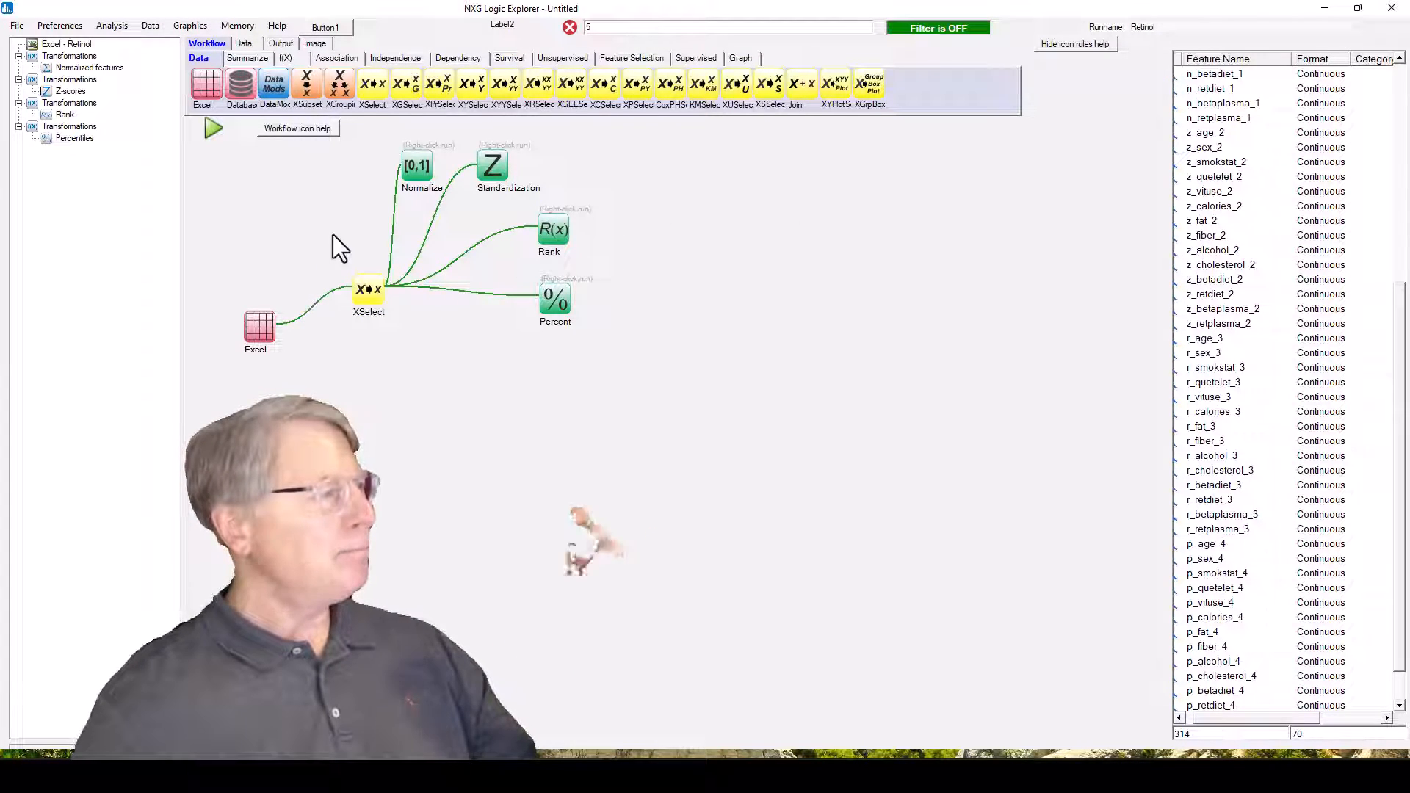
# - Move the XSelect icon slightly upward on the workflow canvas
pyautogui.moveTo(365, 288); pyautogui.dragTo(366, 264)
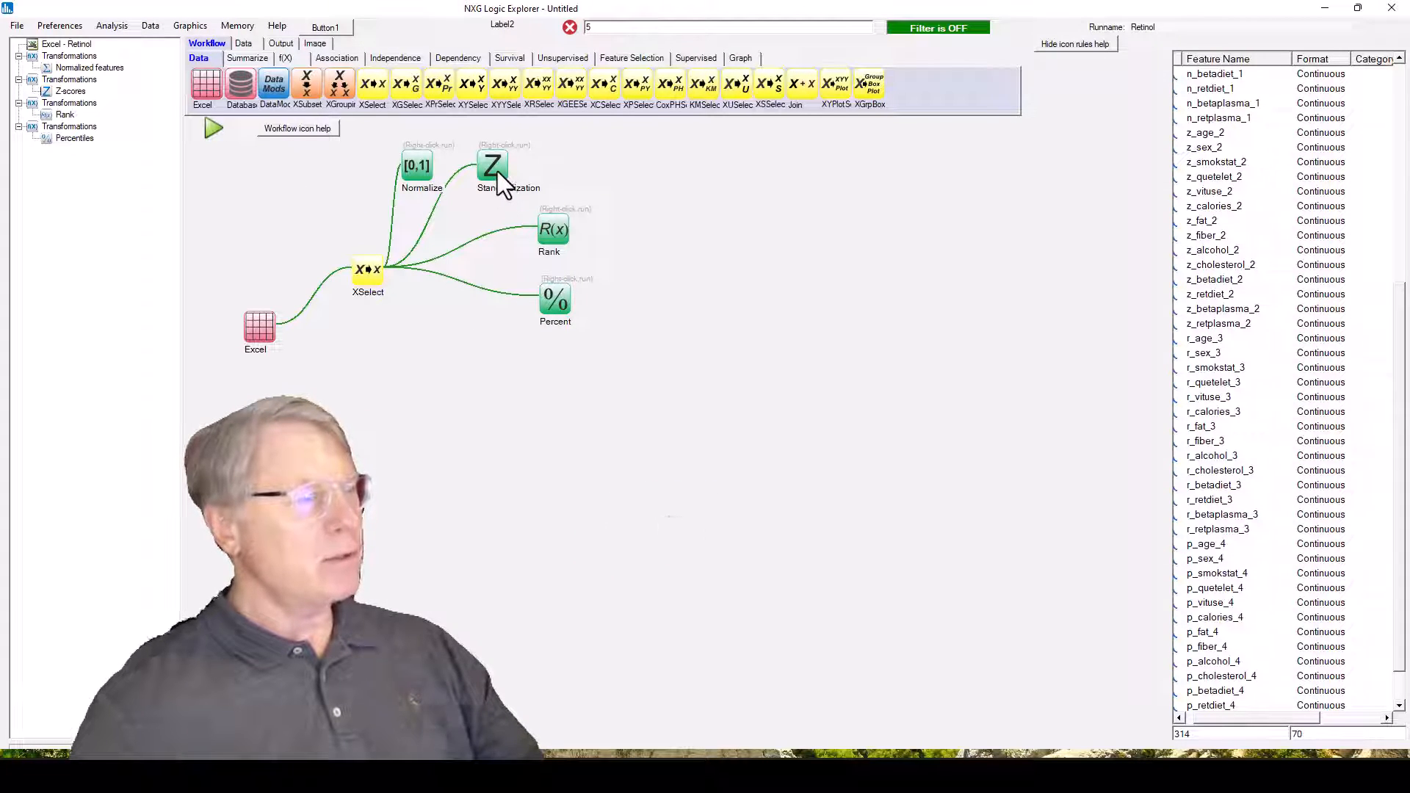
pyautogui.moveTo(496, 170)
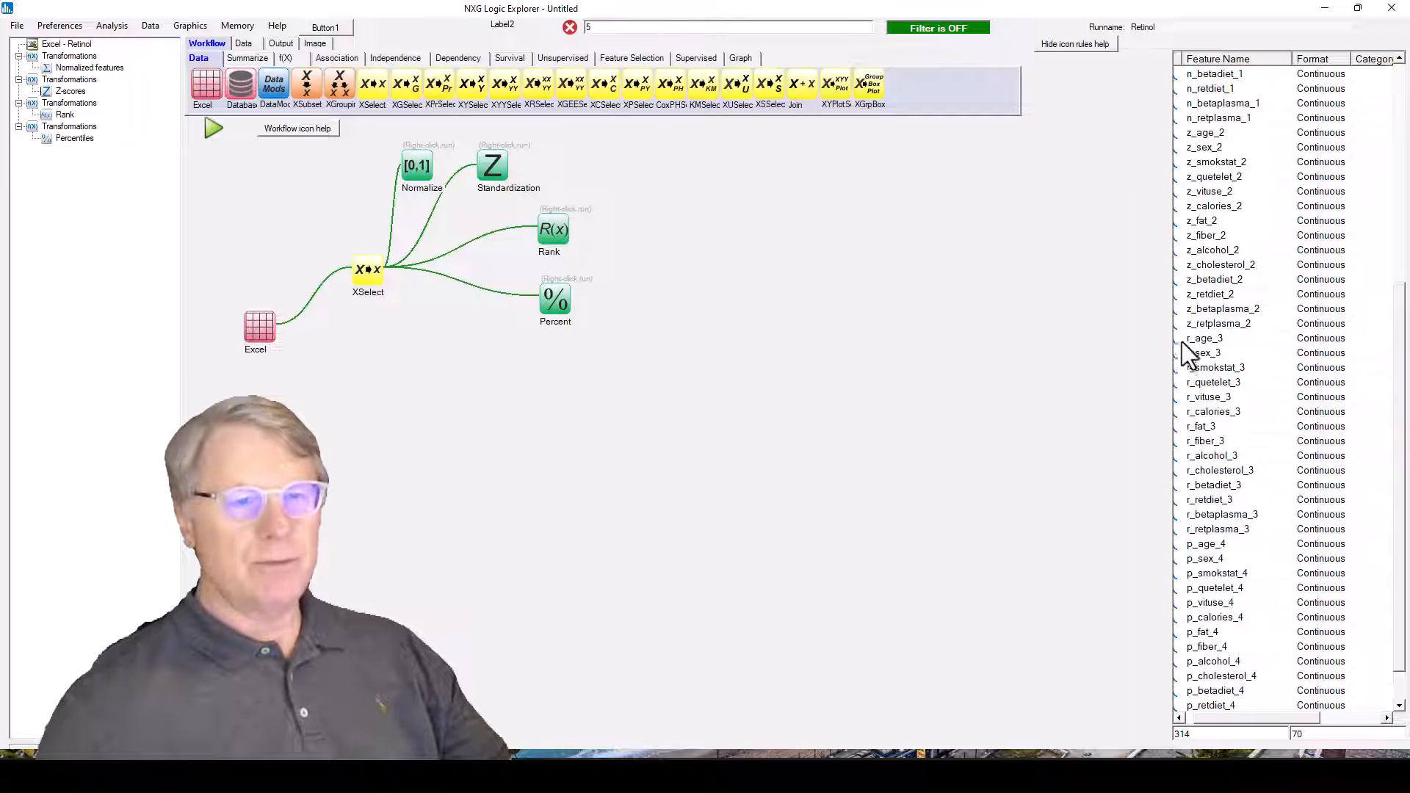
pyautogui.moveTo(412, 166)
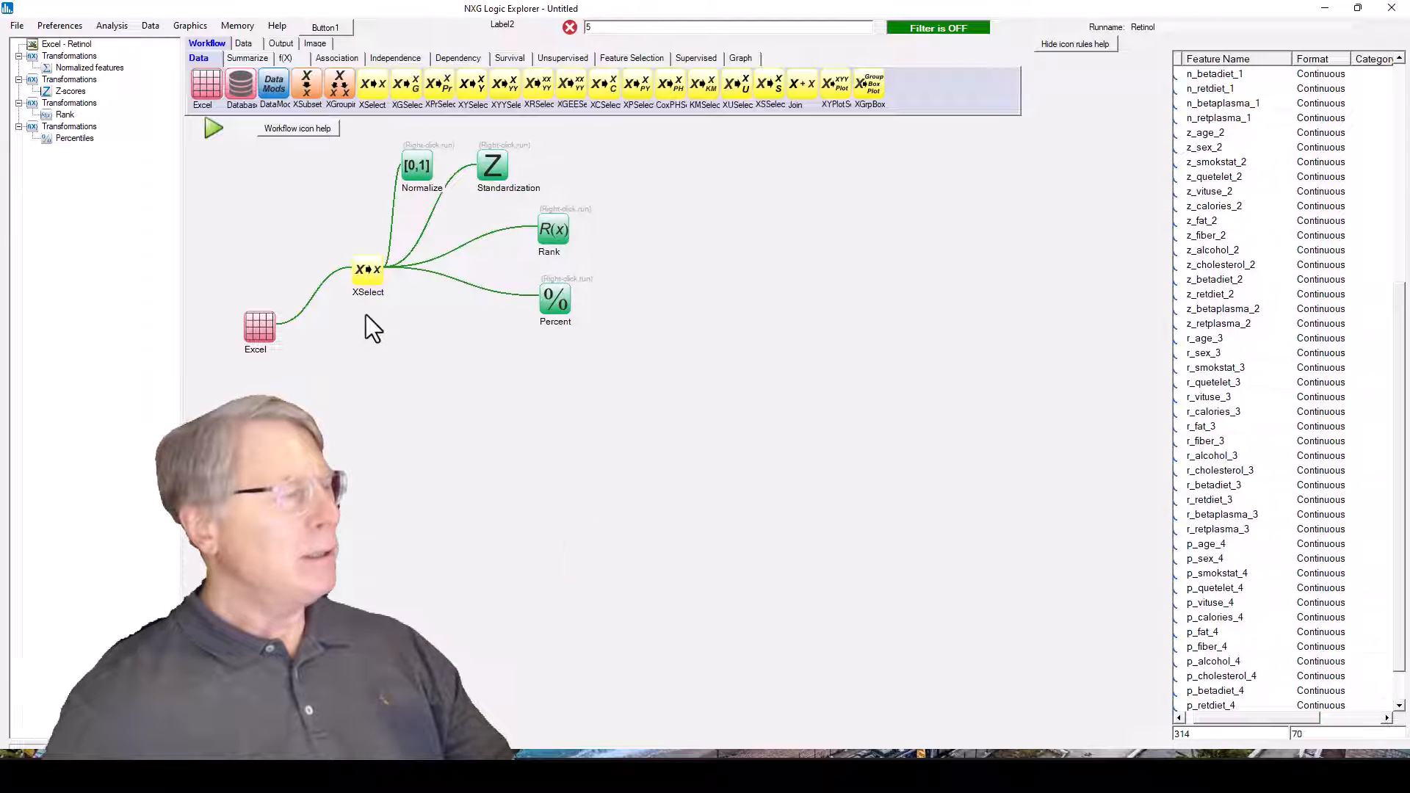
# - Add a Summarize icon and a Correlation icon below the Percent icon on the workflow canvas
pyautogui.click(250, 59)
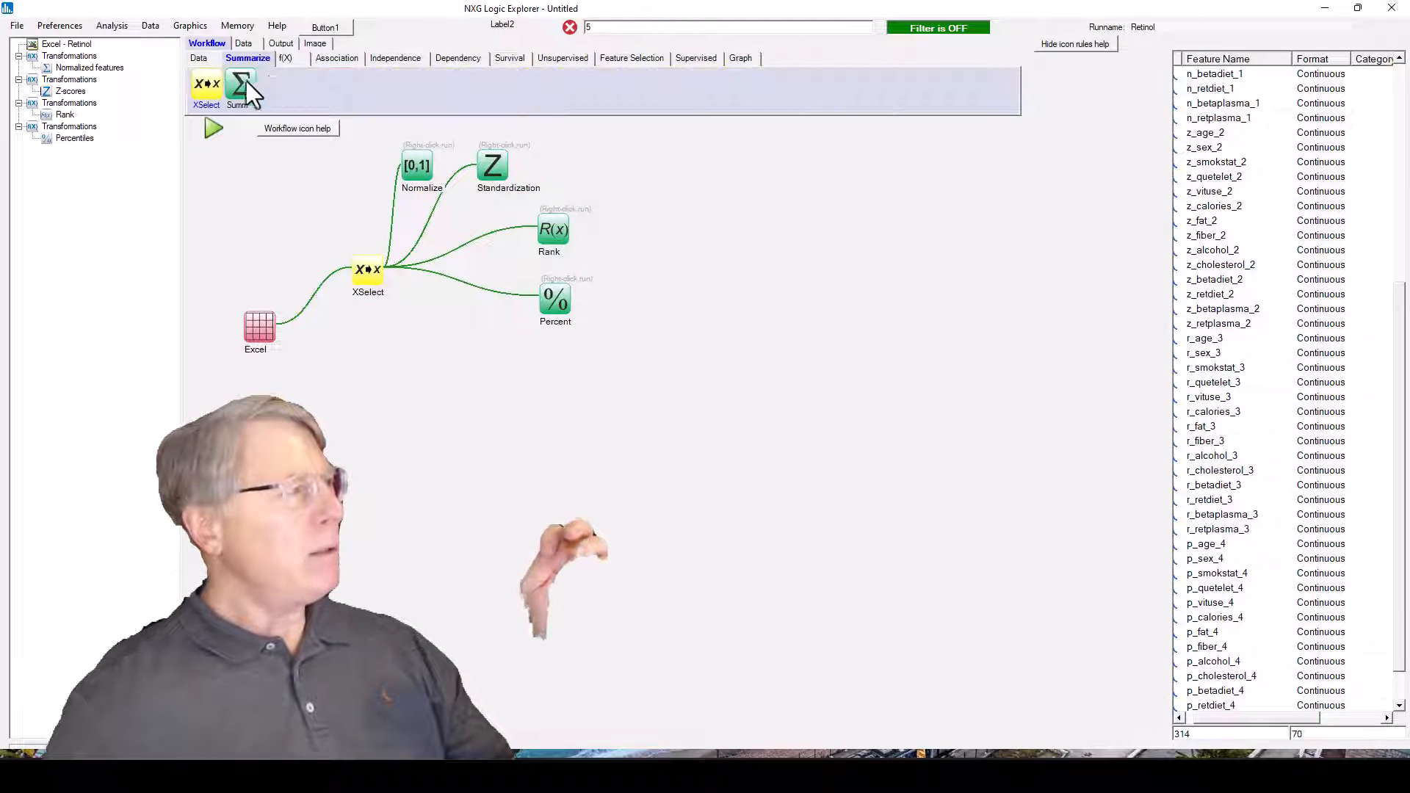
pyautogui.moveTo(242, 94); pyautogui.dragTo(466, 348)
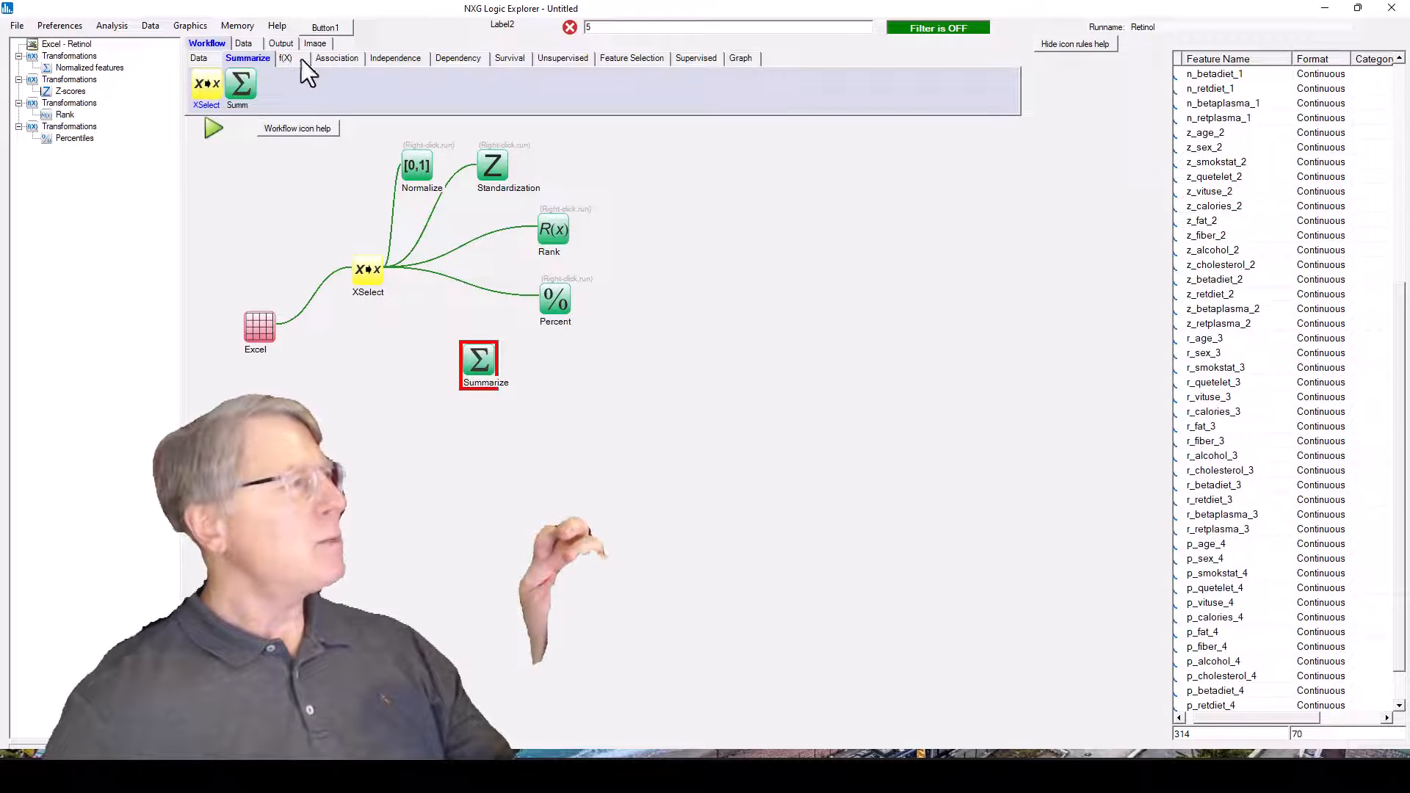
pyautogui.click(337, 59)
pyautogui.moveTo(238, 90); pyautogui.dragTo(400, 426)
# - Link the XSelect icon to both the Summarize icon and the Correlation icon
pyautogui.rightClick(373, 276)
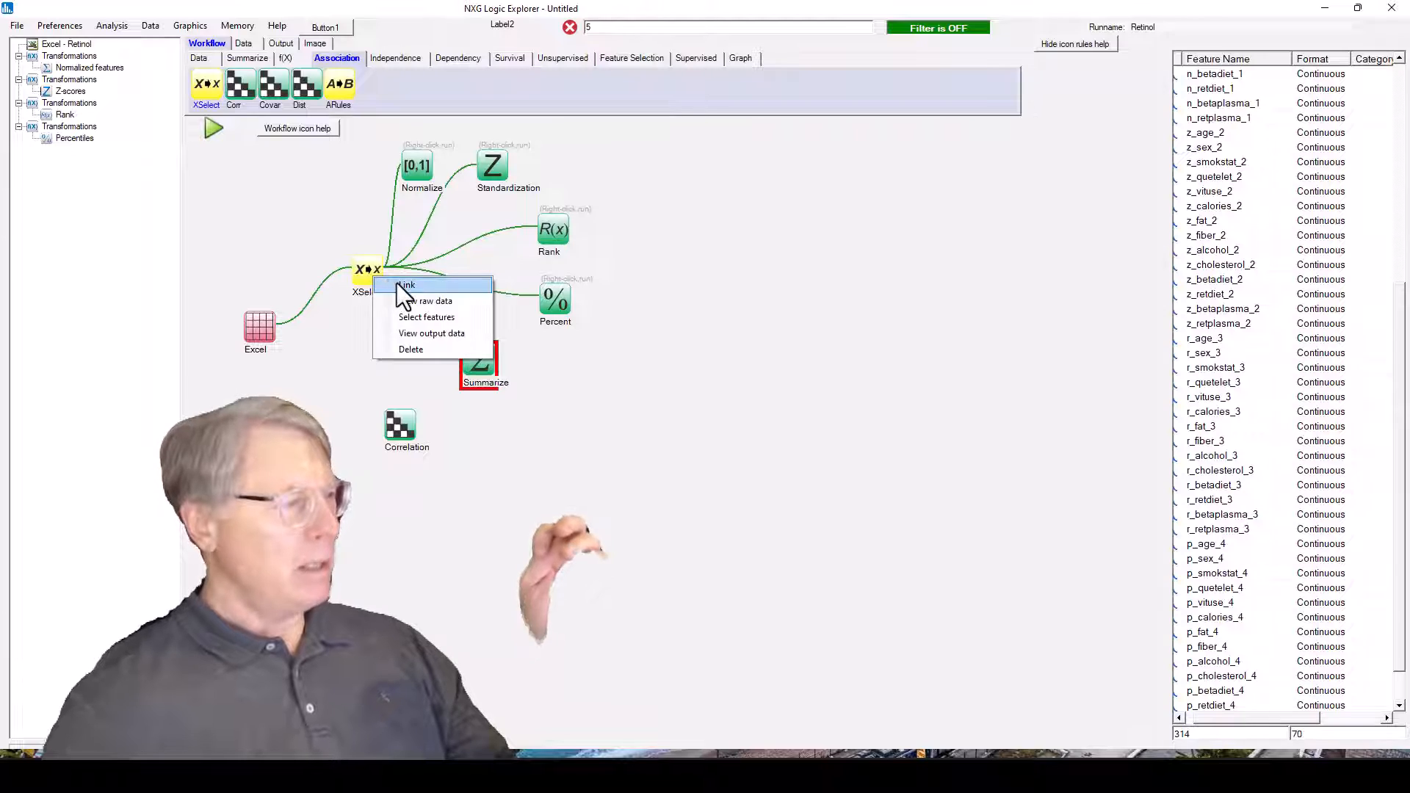
pyautogui.click(400, 297)
pyautogui.click(476, 361)
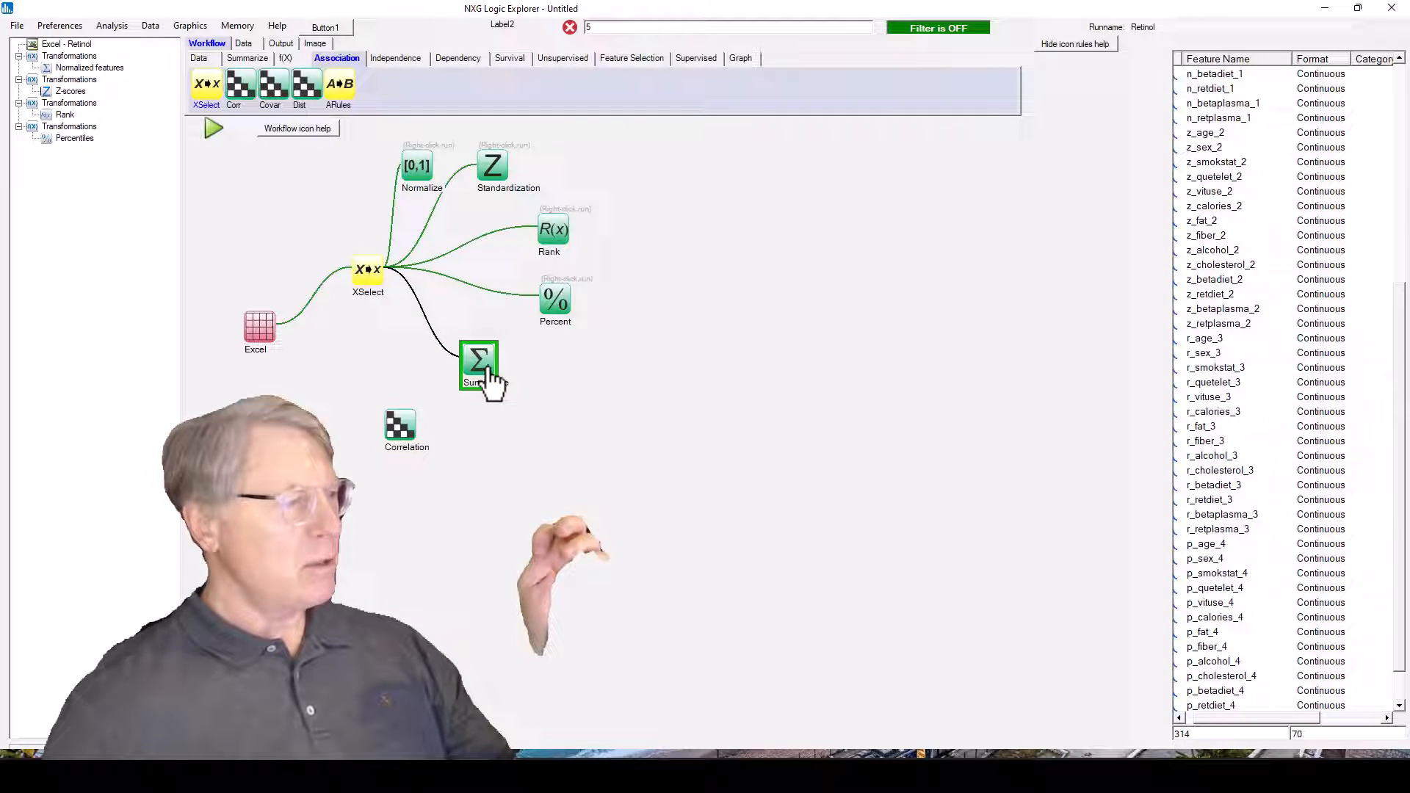
pyautogui.rightClick(363, 274)
pyautogui.click(396, 291)
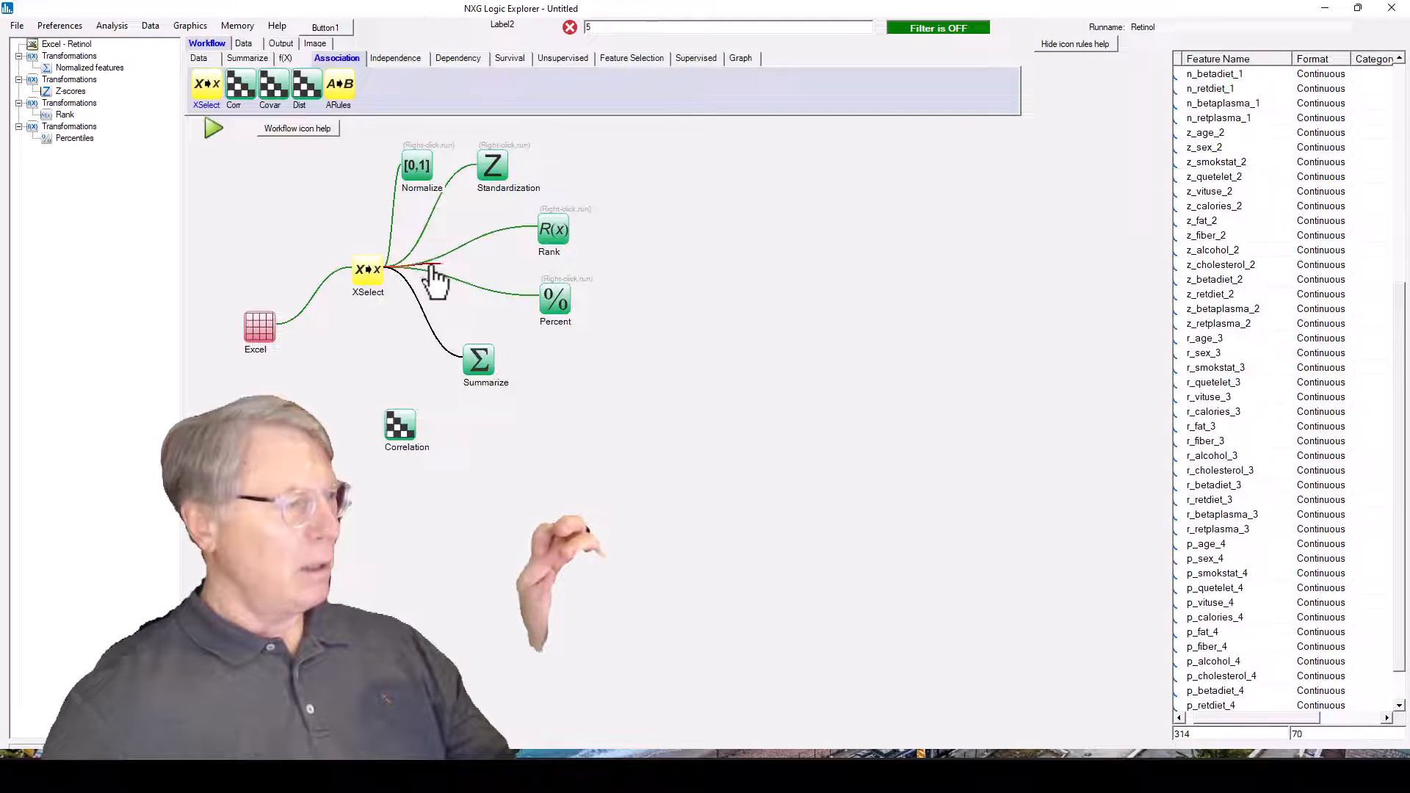
pyautogui.click(410, 419)
# - Rearrange the Correlation and Summarize icons below Percent, and move the Excel icon level with XSelect
pyautogui.moveTo(409, 423); pyautogui.dragTo(423, 416)
pyautogui.moveTo(476, 363); pyautogui.dragTo(507, 363)
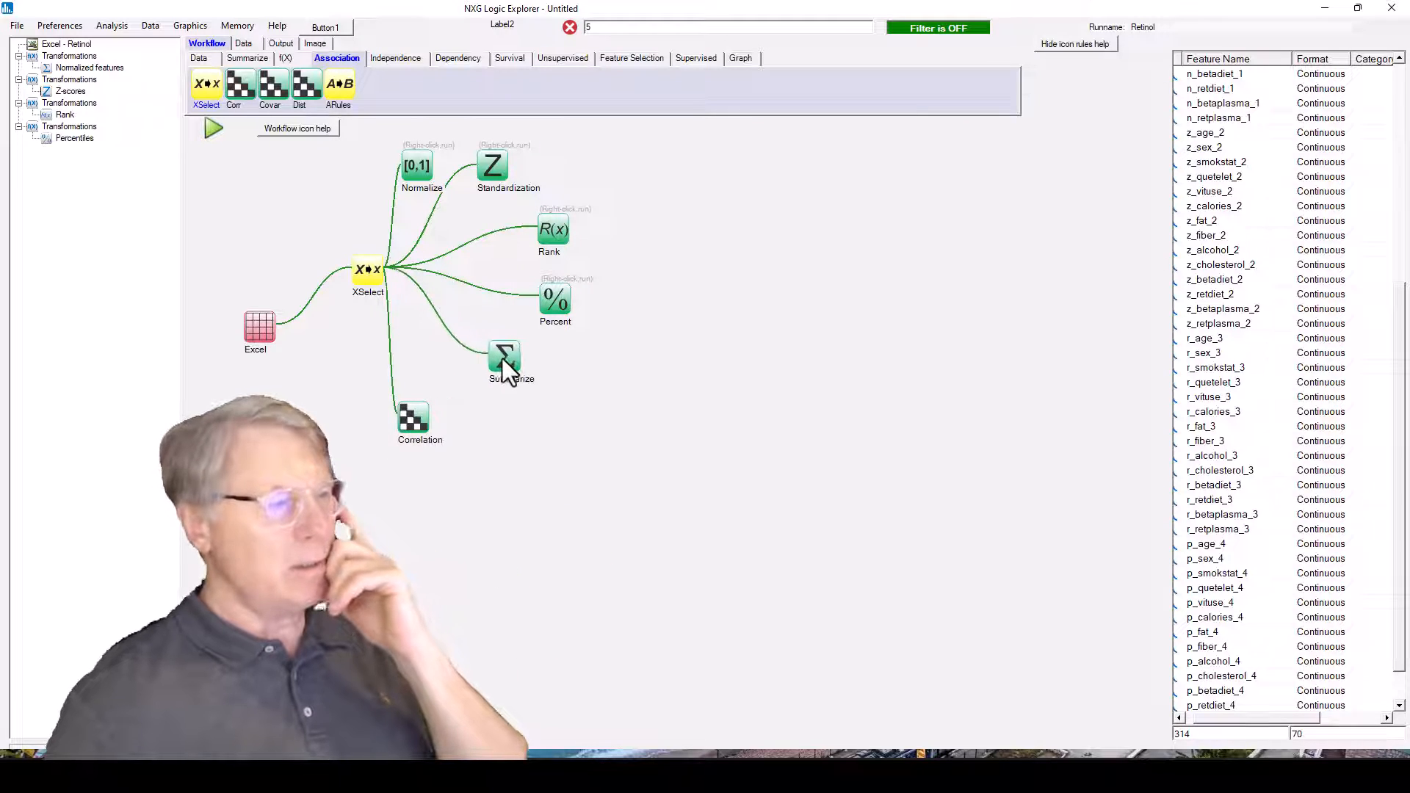
pyautogui.moveTo(415, 418); pyautogui.dragTo(432, 403)
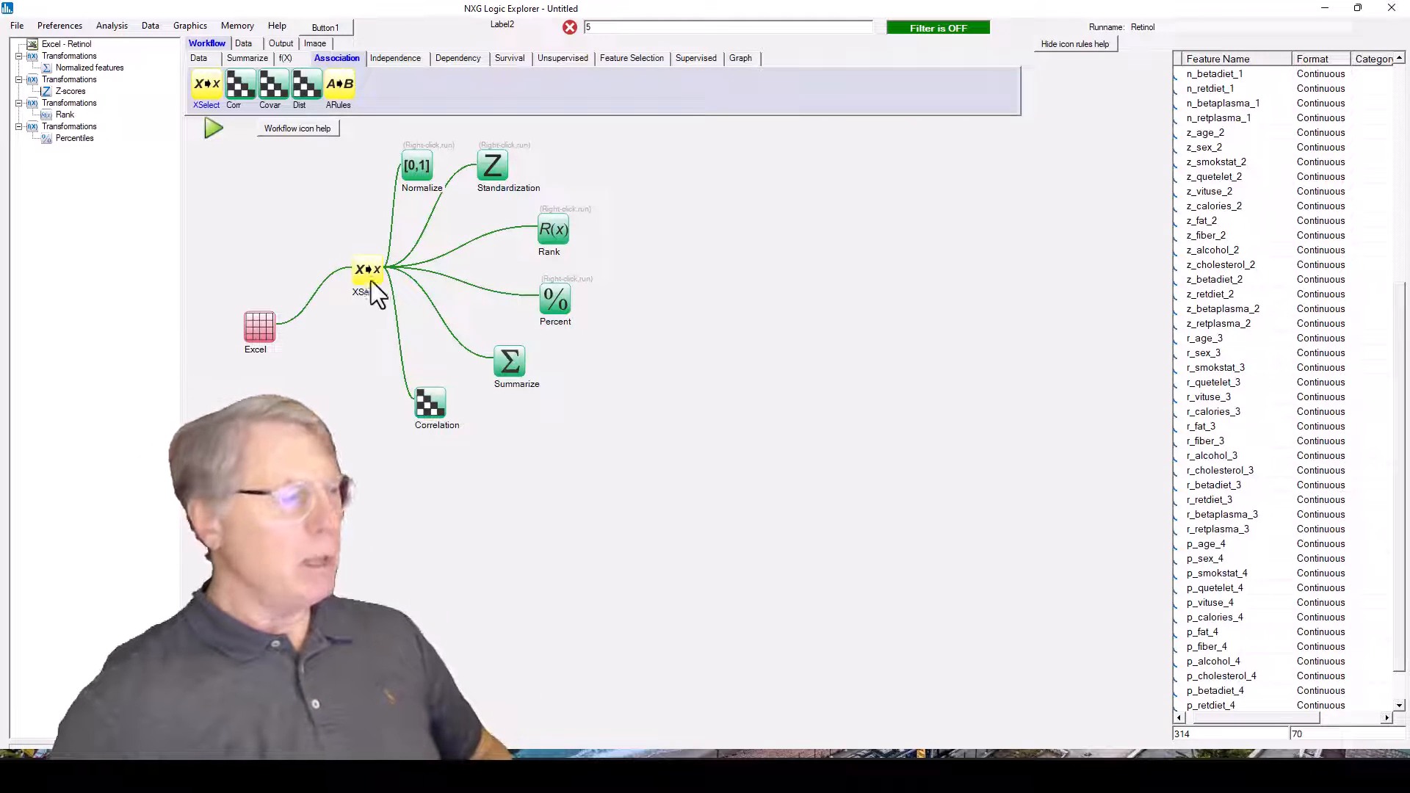
pyautogui.moveTo(264, 325); pyautogui.dragTo(251, 275)
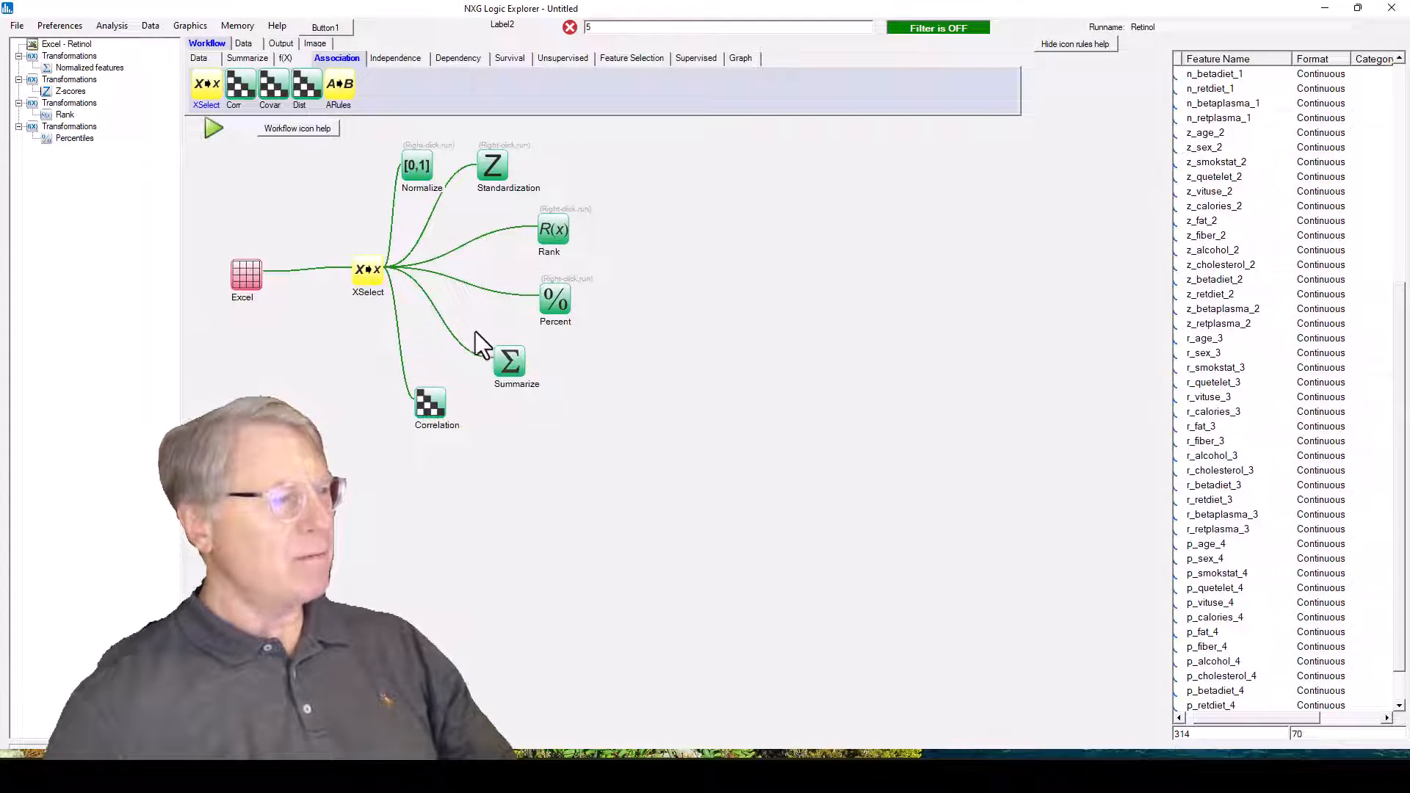
# - Run the entire workflow, then check the category frequencies of the nominal features against the original features in the feature list
pyautogui.rightClick(509, 363)
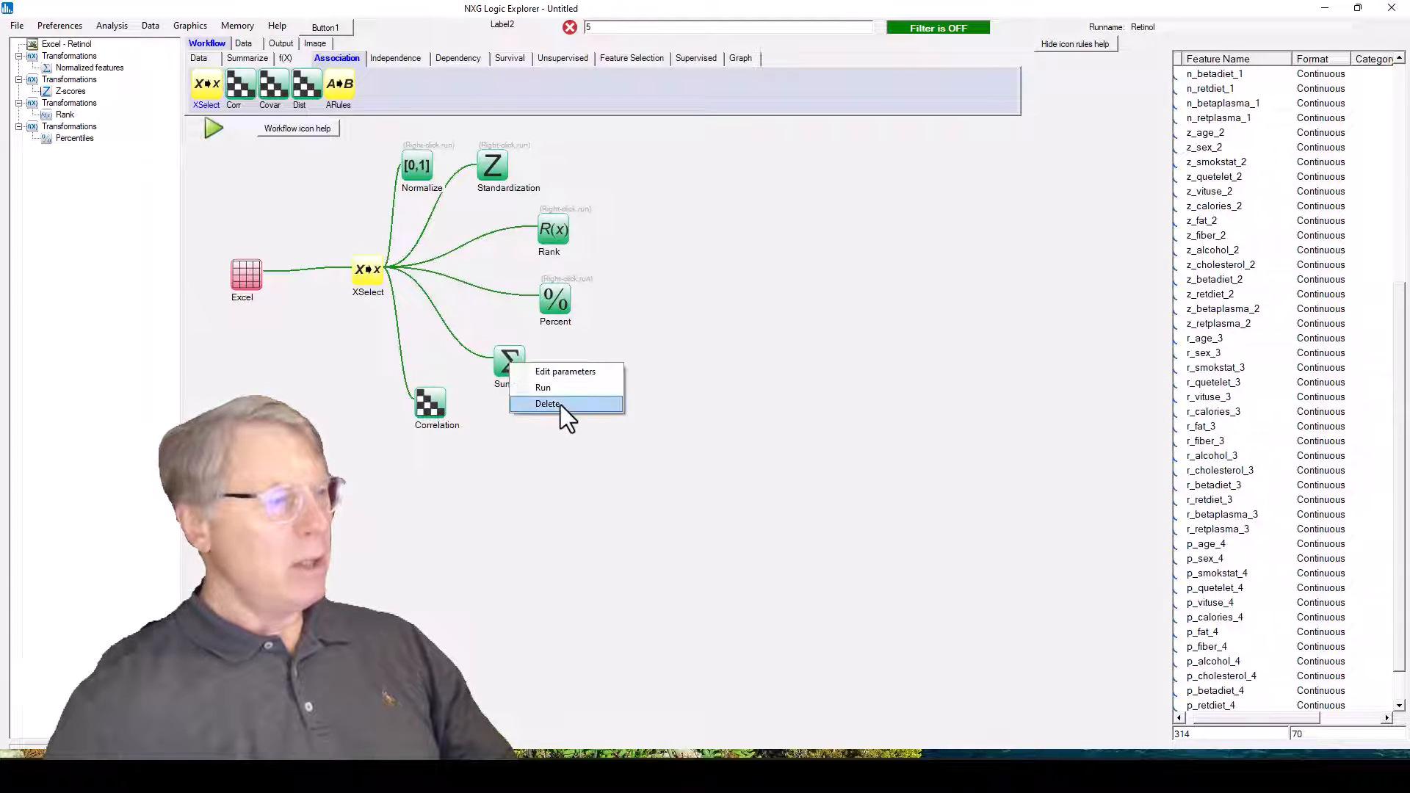
pyautogui.click(218, 132)
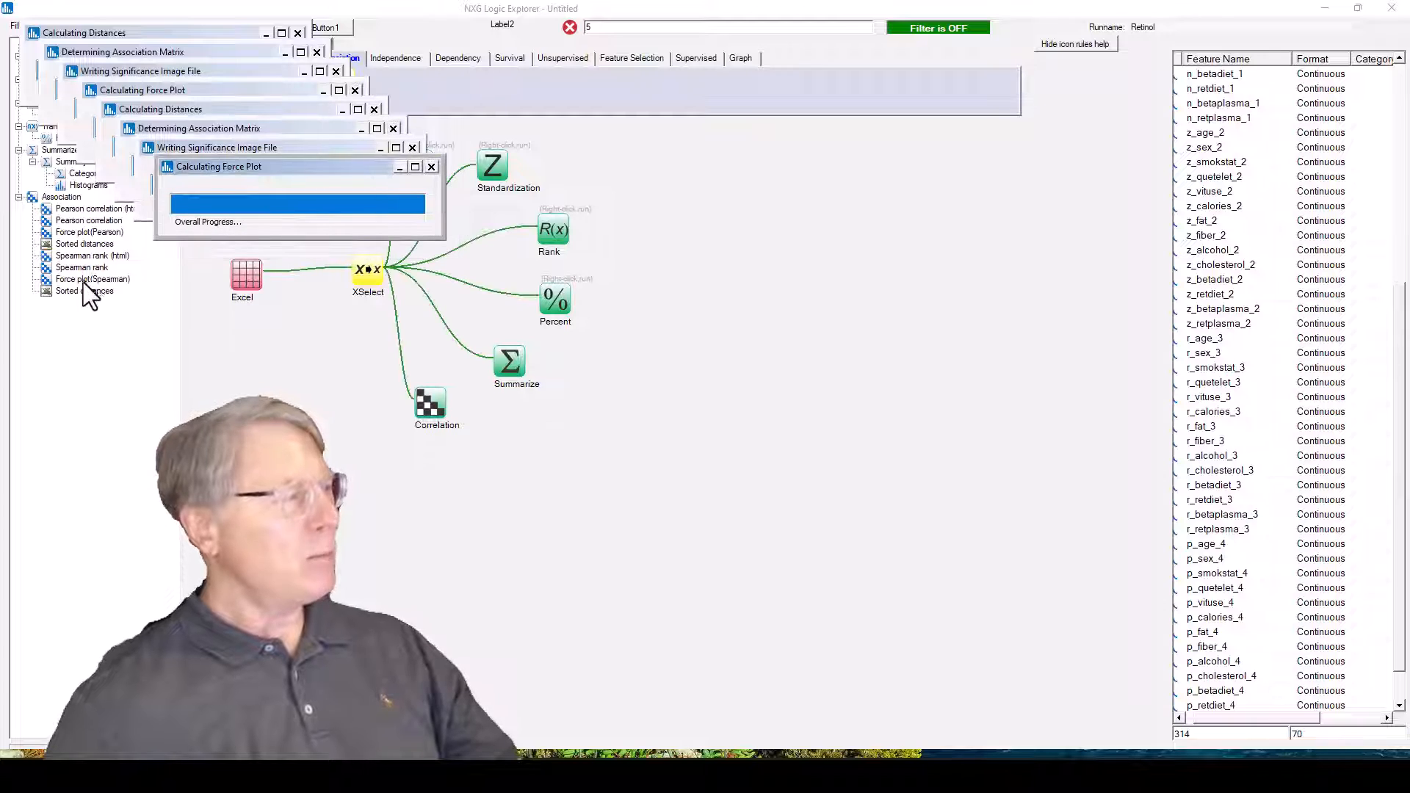
pyautogui.click(88, 173)
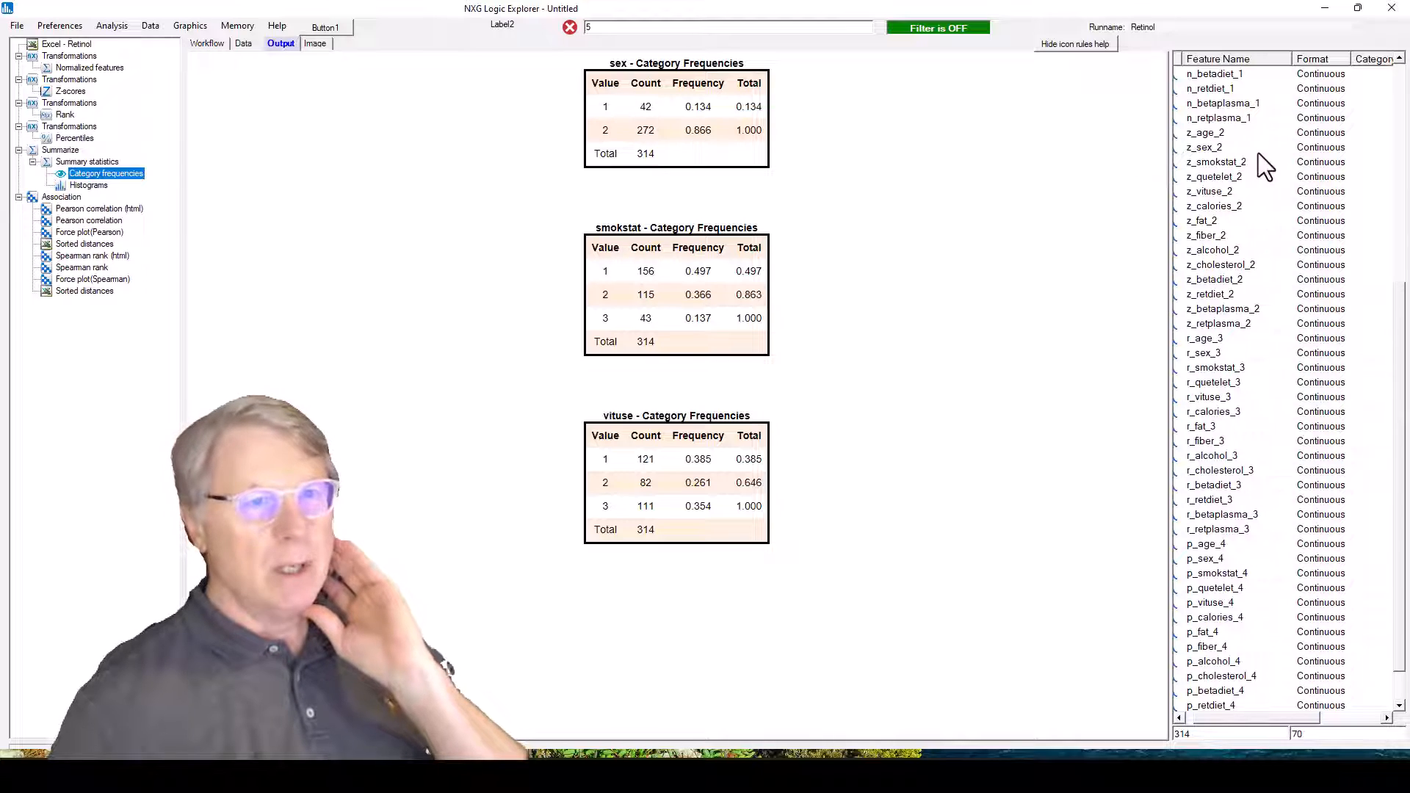
pyautogui.scroll(8, 1261, 165)
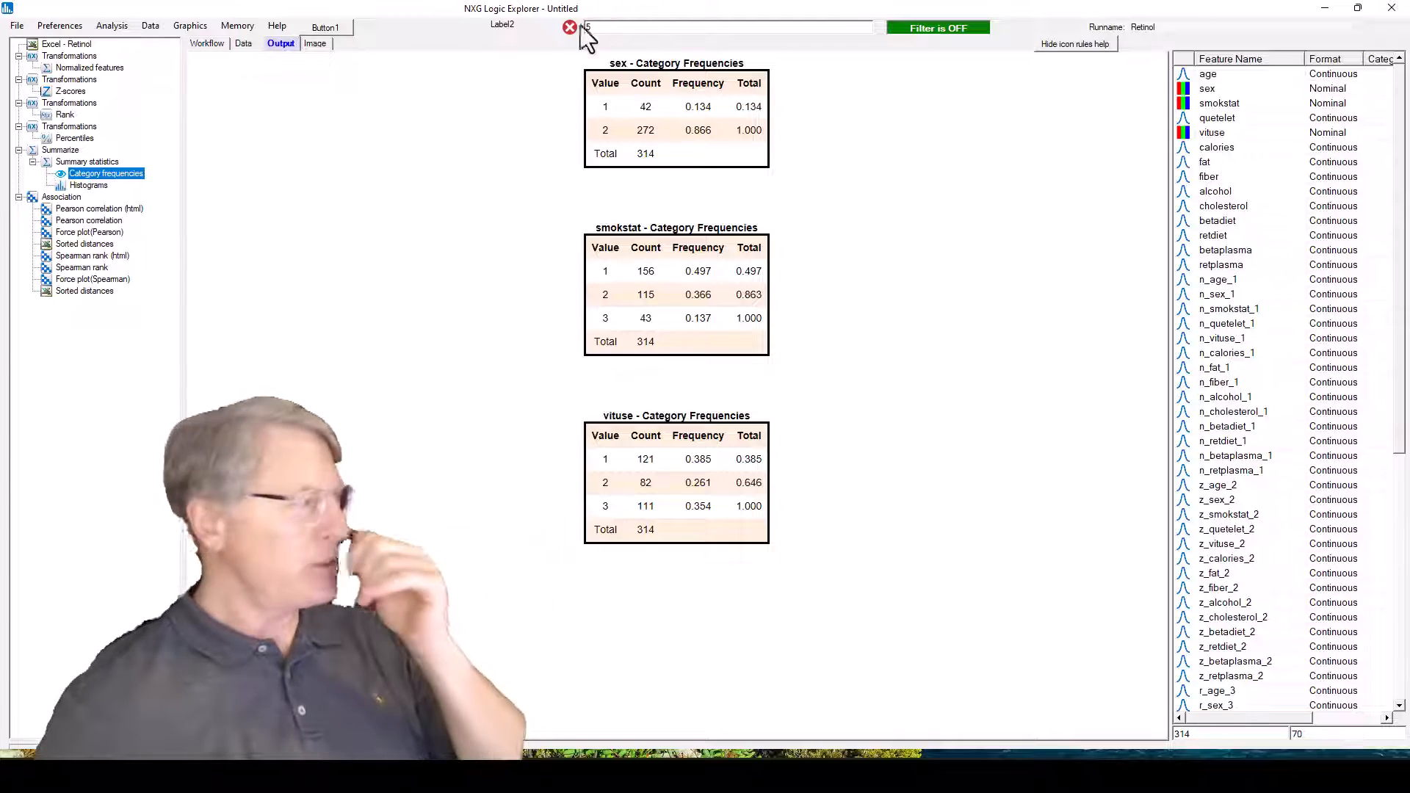
# - Review the data transformation options in the general default settings and apply the settings without changing them
pyautogui.click(68, 25)
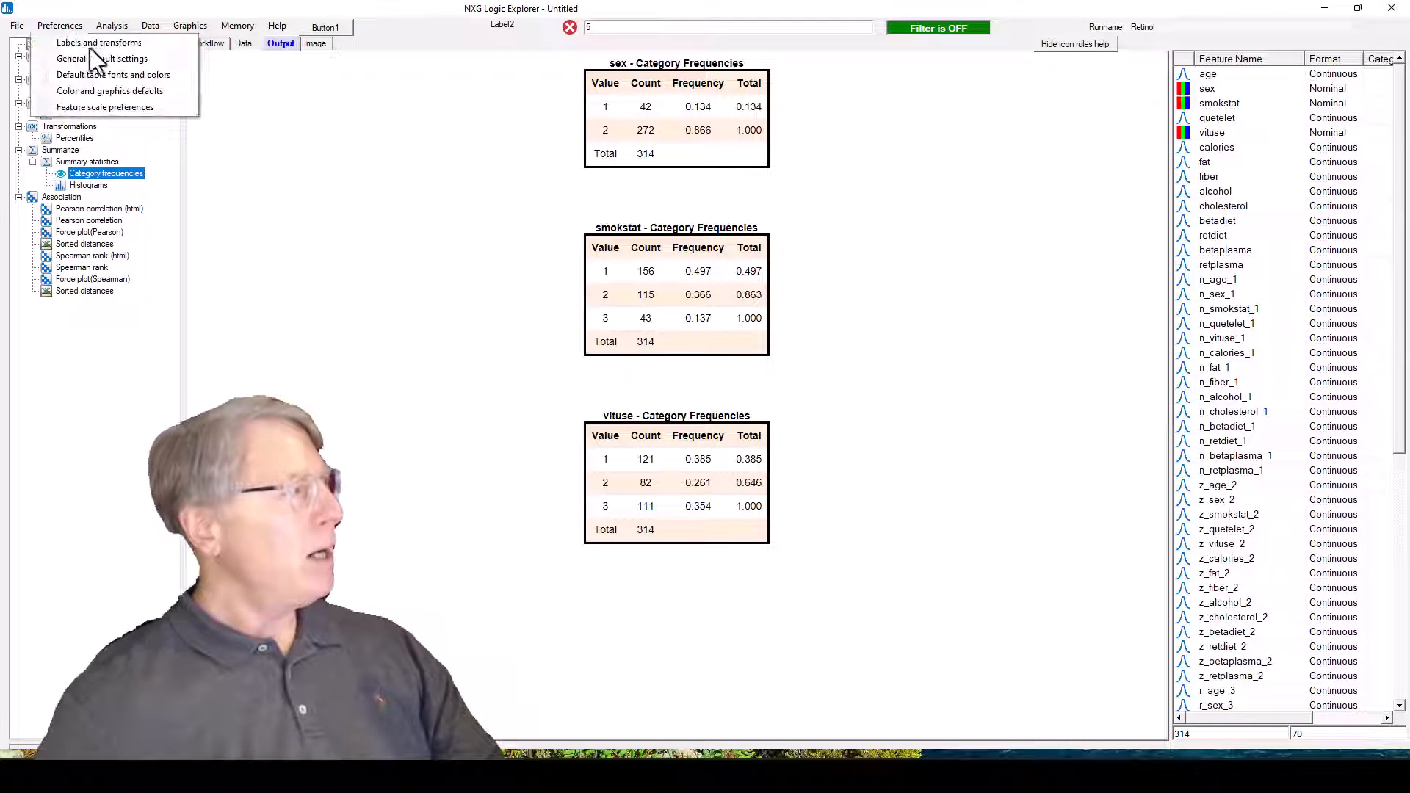
pyautogui.click(108, 60)
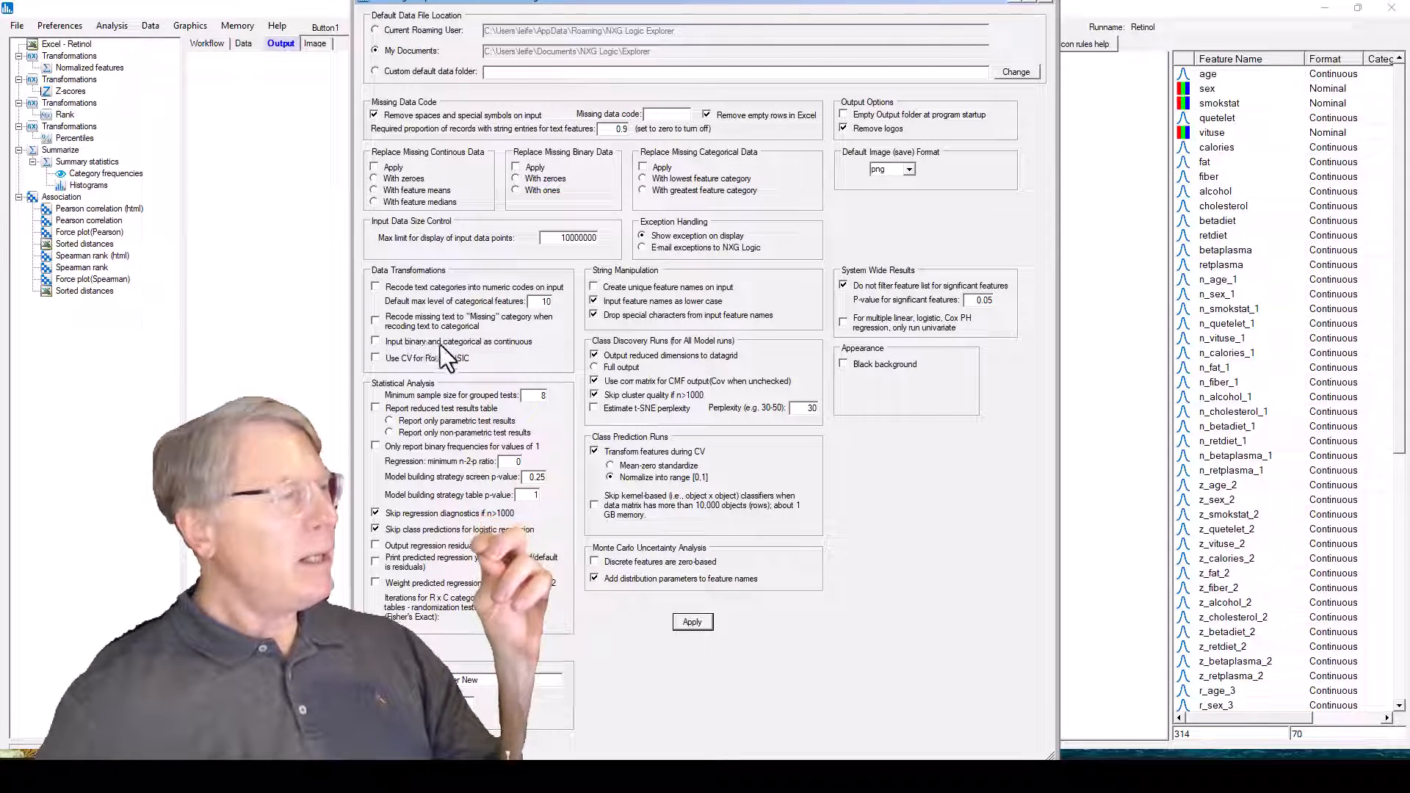
pyautogui.click(692, 622)
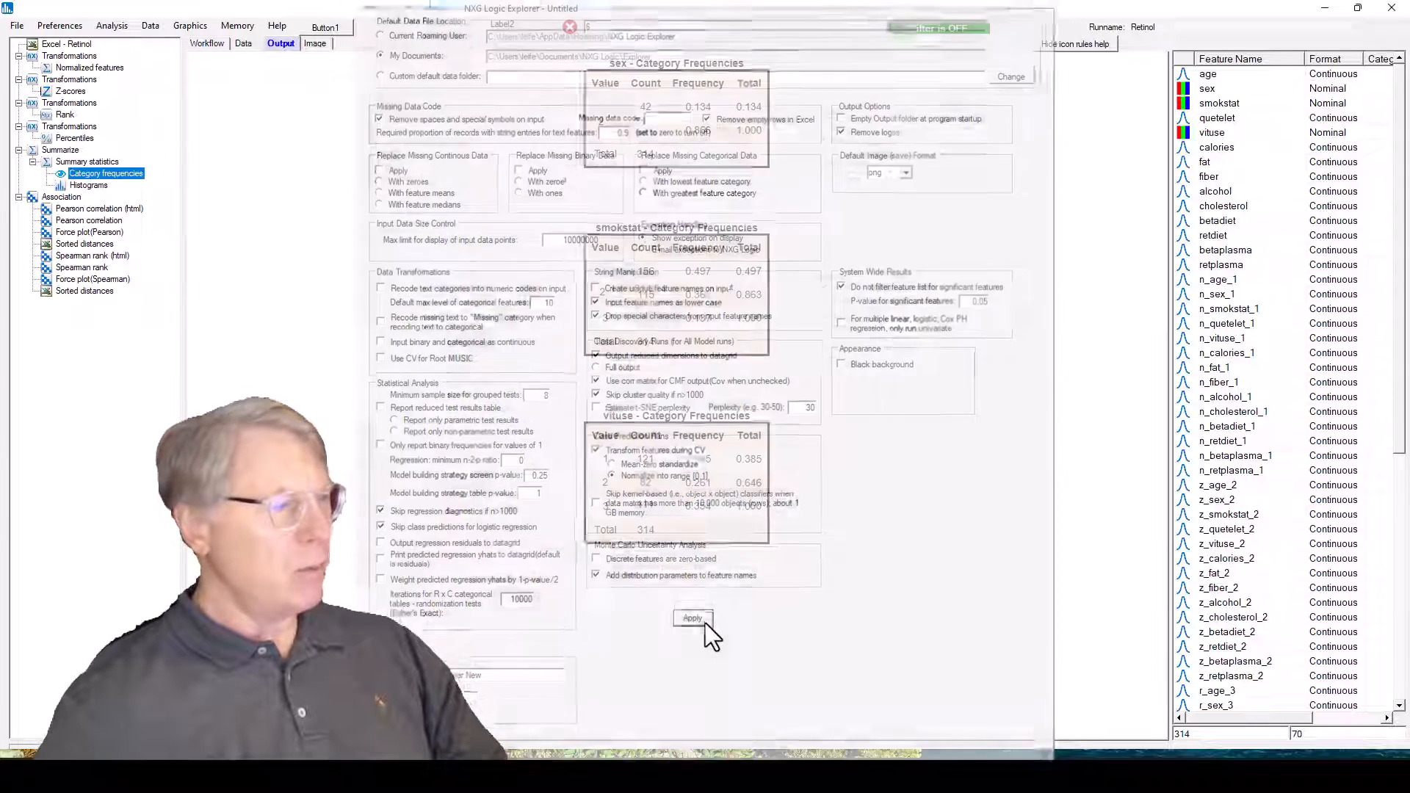
# - Examine the Summarize results: the histograms, summary statistics and category frequencies, and return to the workflow
pyautogui.click(88, 185)
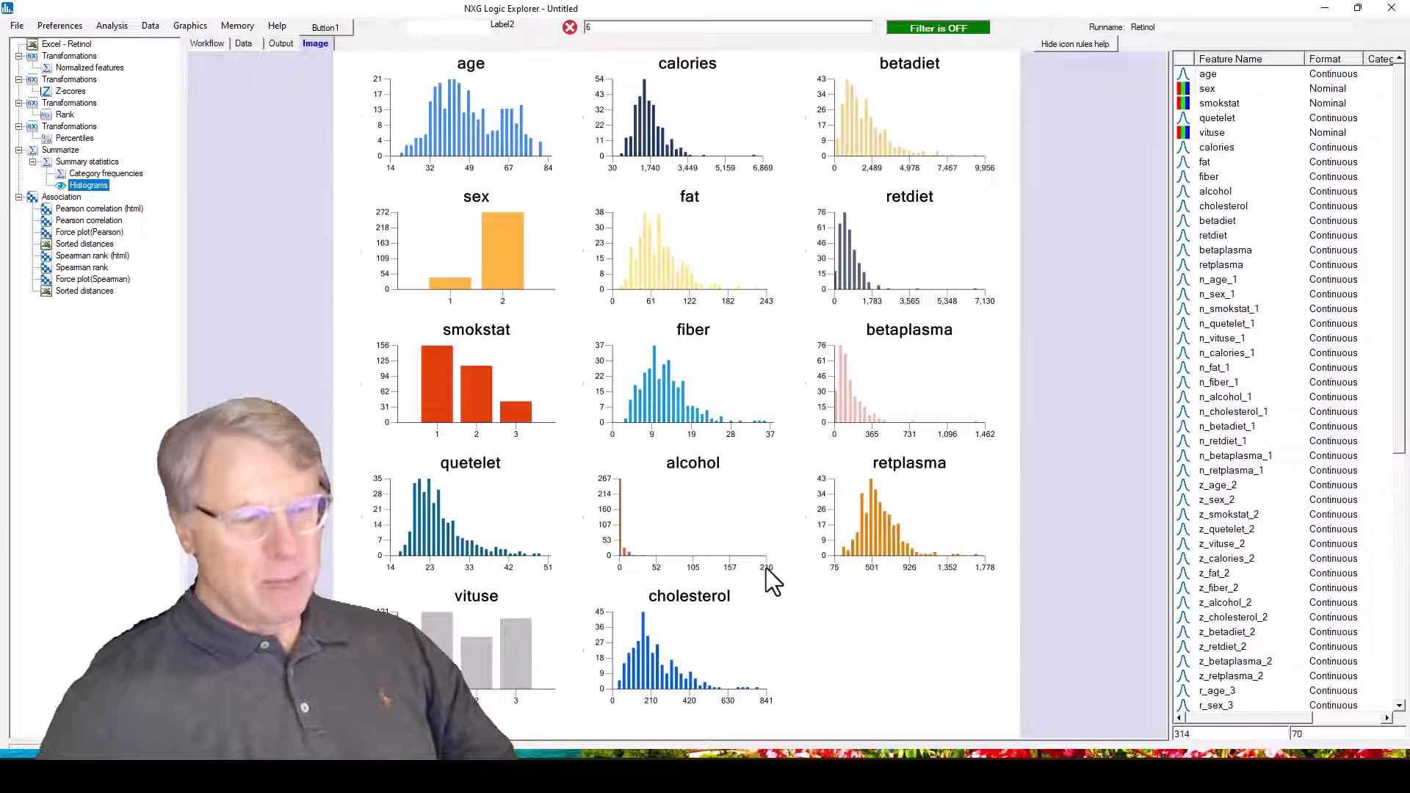
pyautogui.click(99, 163)
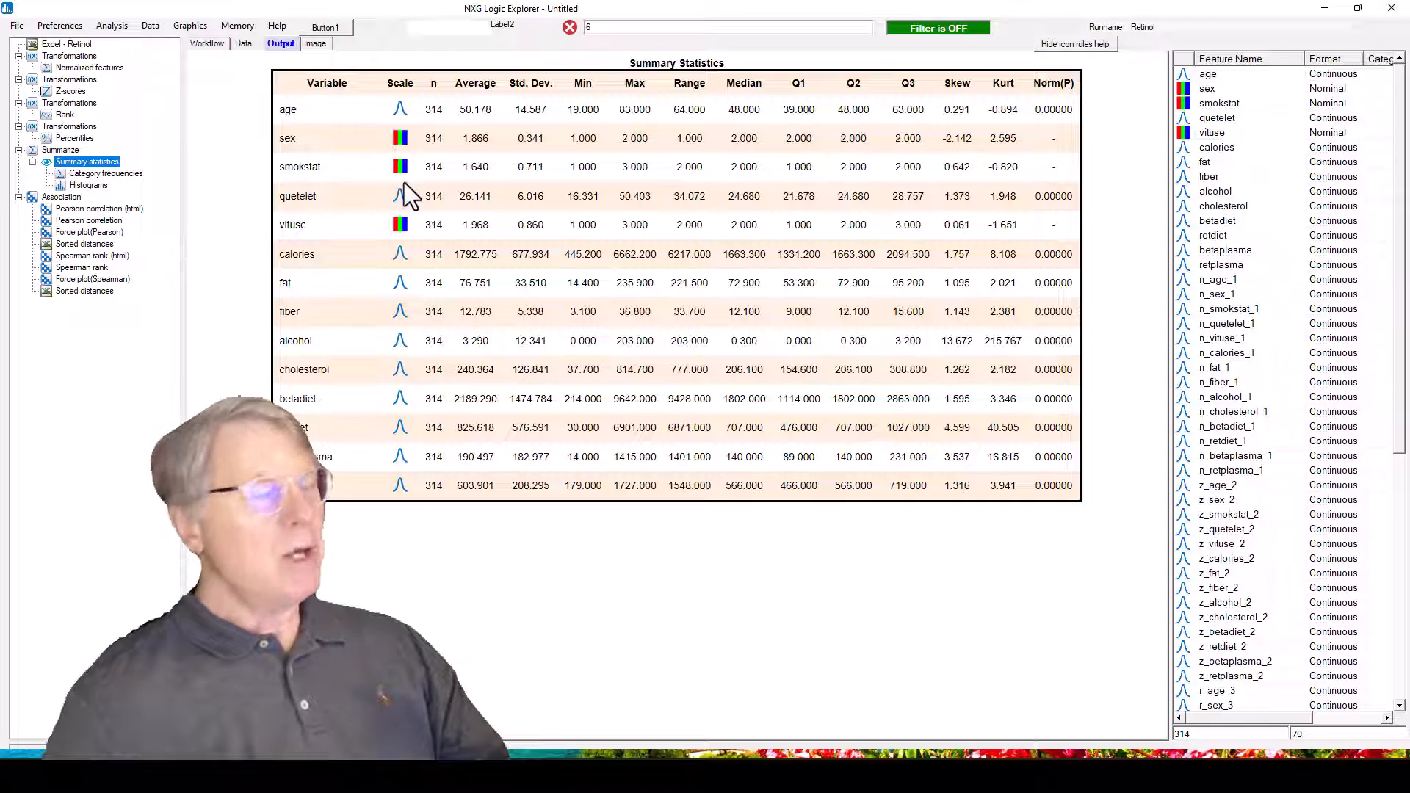
pyautogui.click(104, 173)
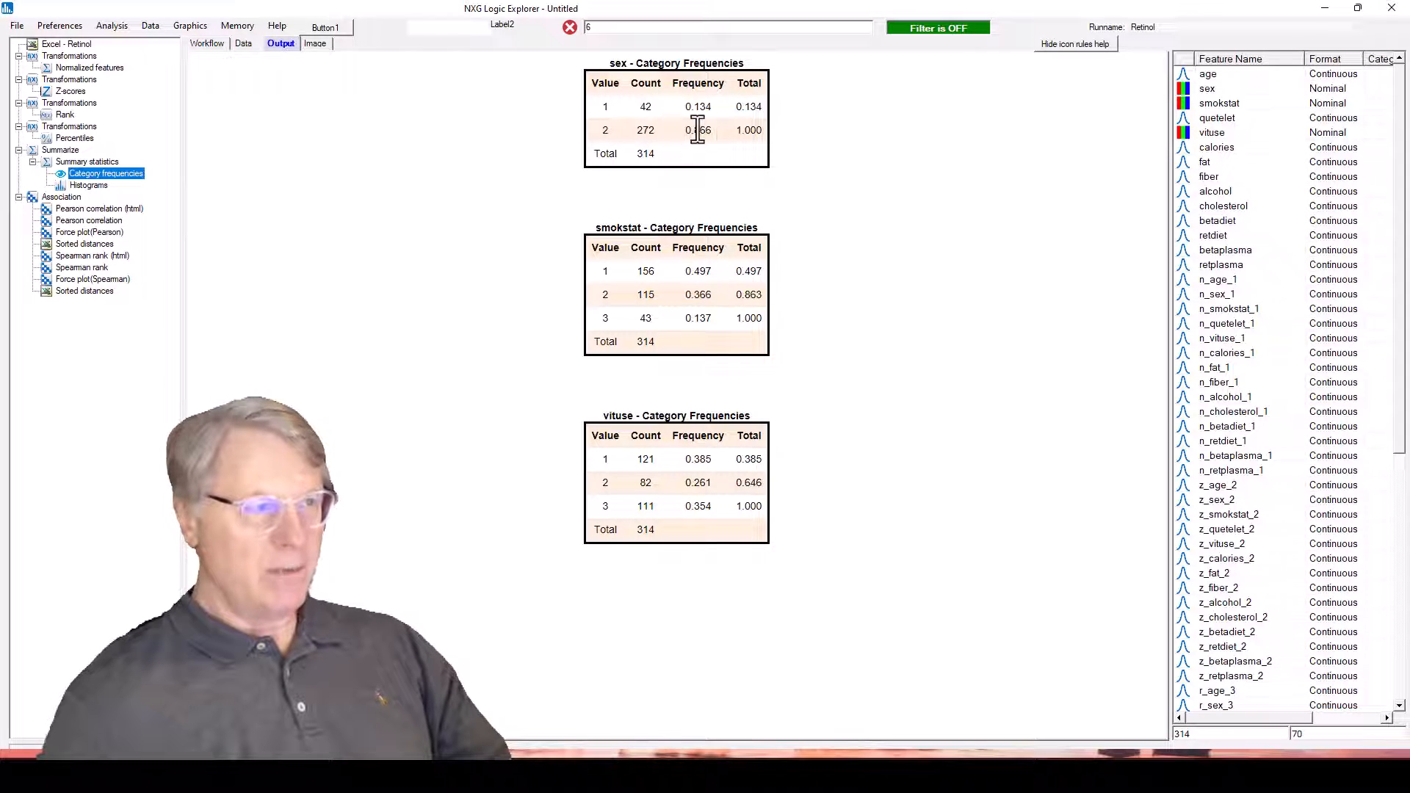
pyautogui.click(91, 185)
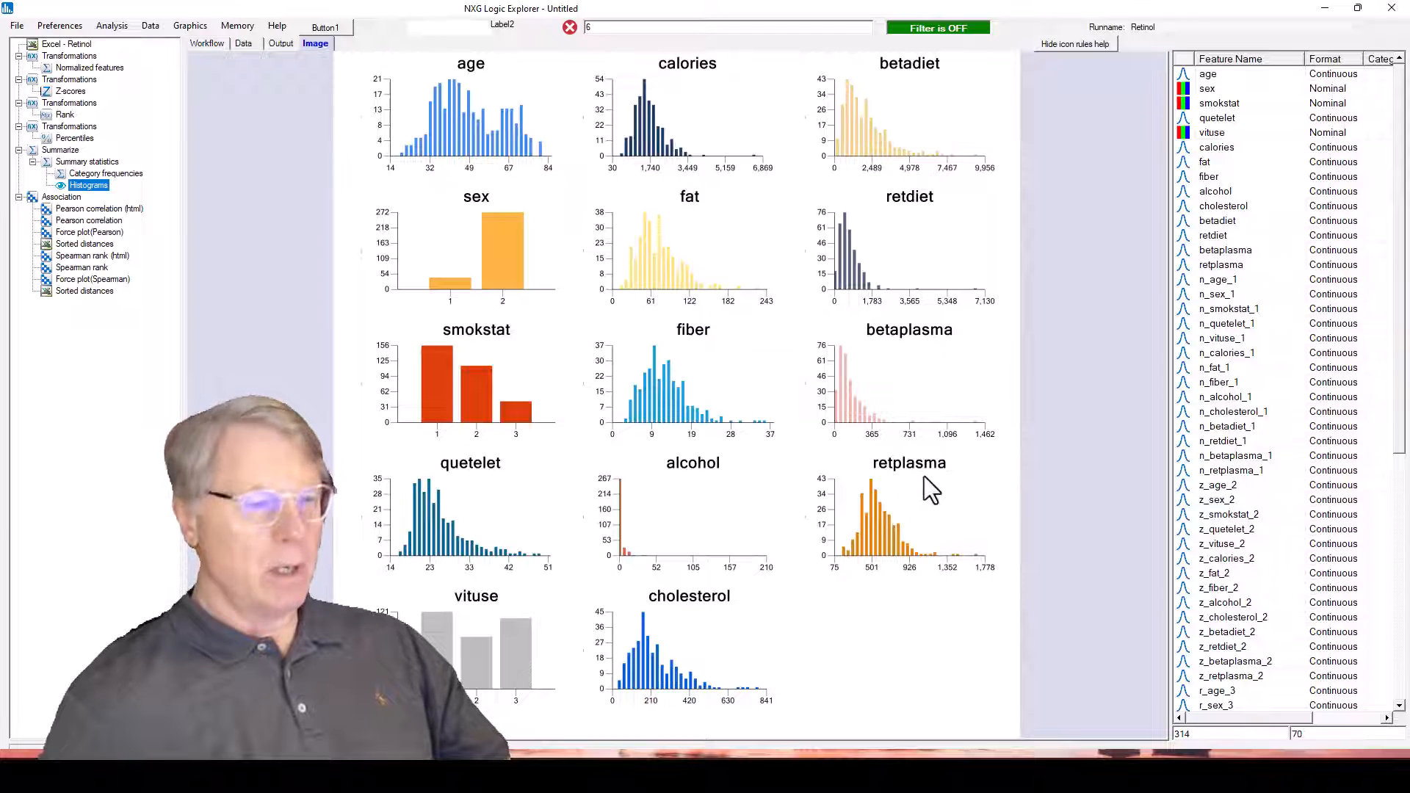
pyautogui.click(87, 162)
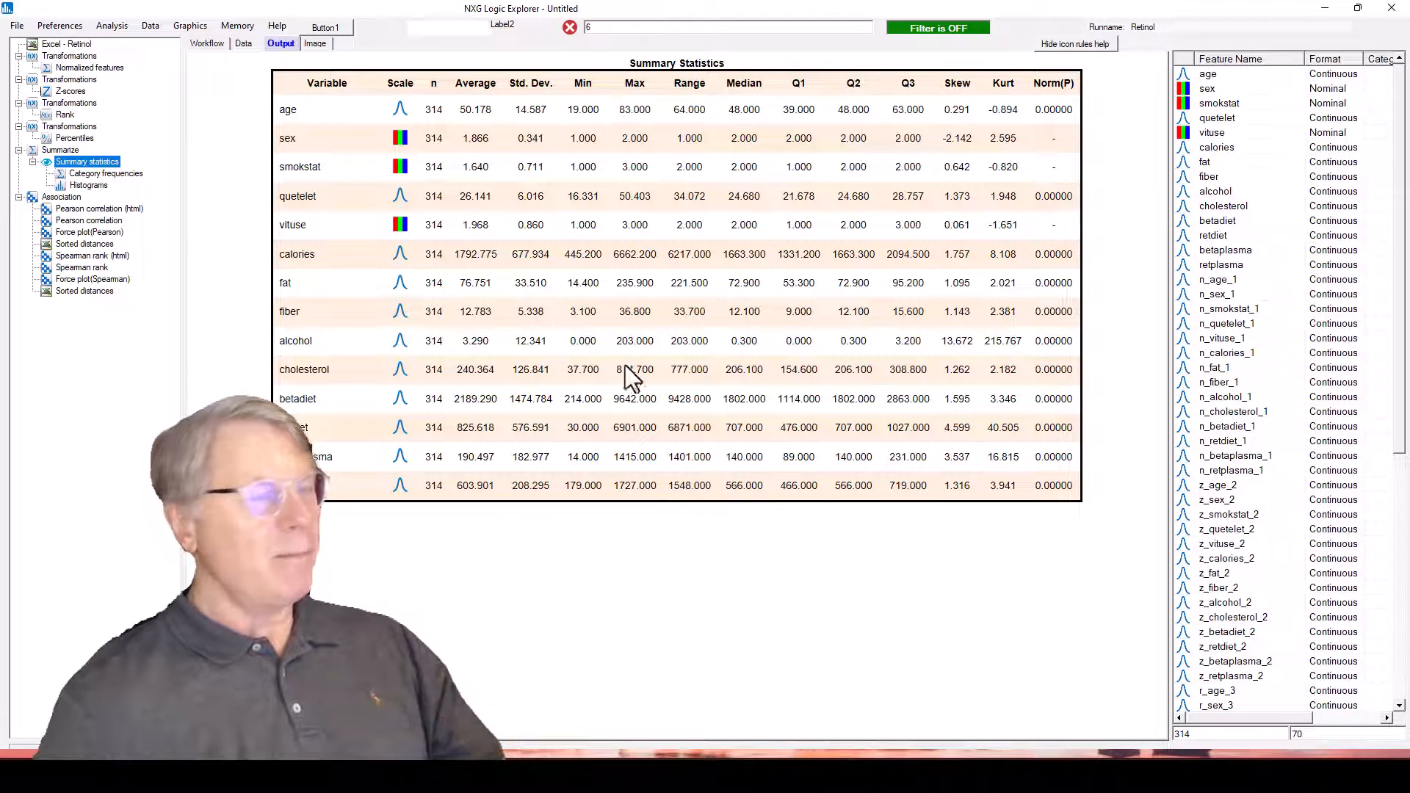
pyautogui.click(209, 46)
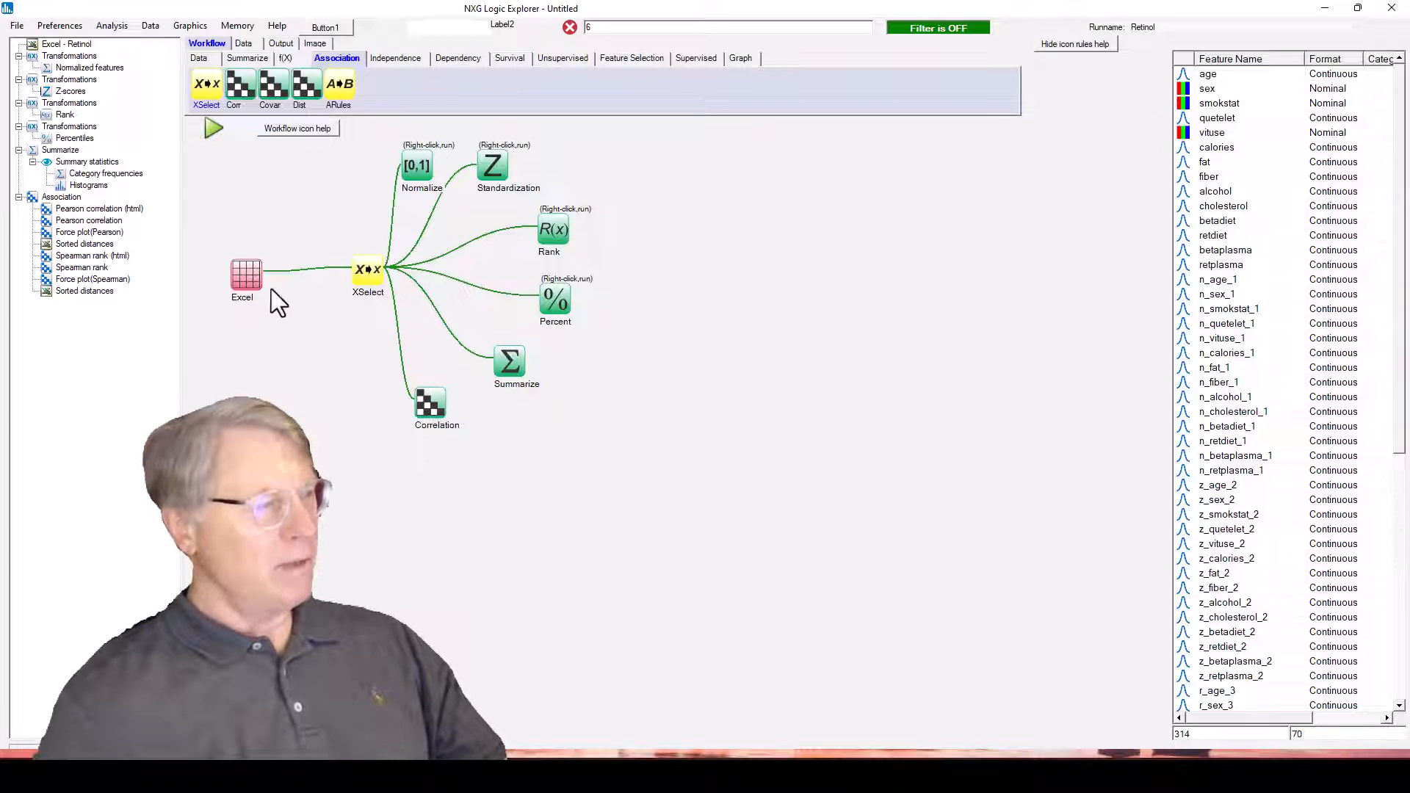
# - Examine the Pearson correlation results: the correlation matrix, the significance matrix image and the force plot
pyautogui.doubleClick(73, 209)
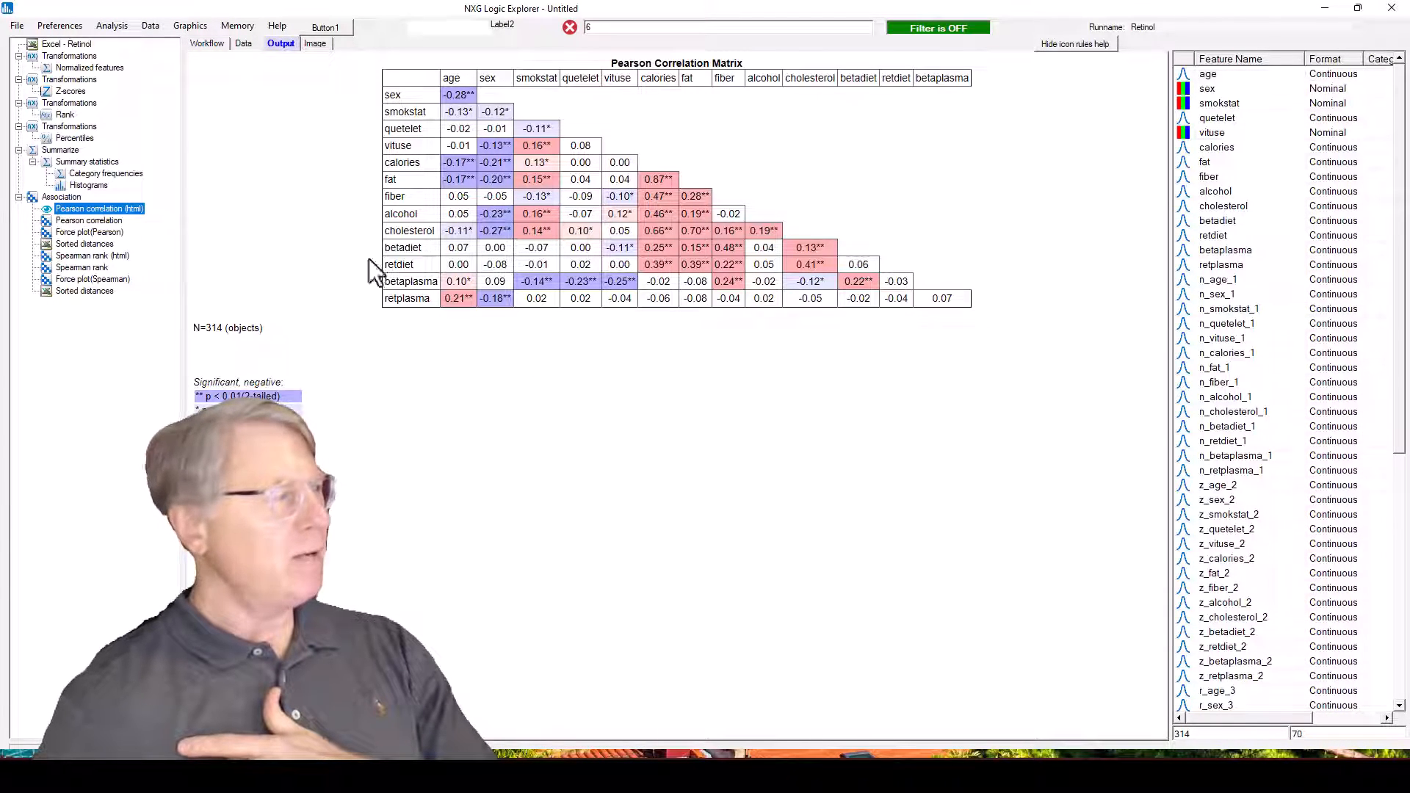
pyautogui.click(104, 221)
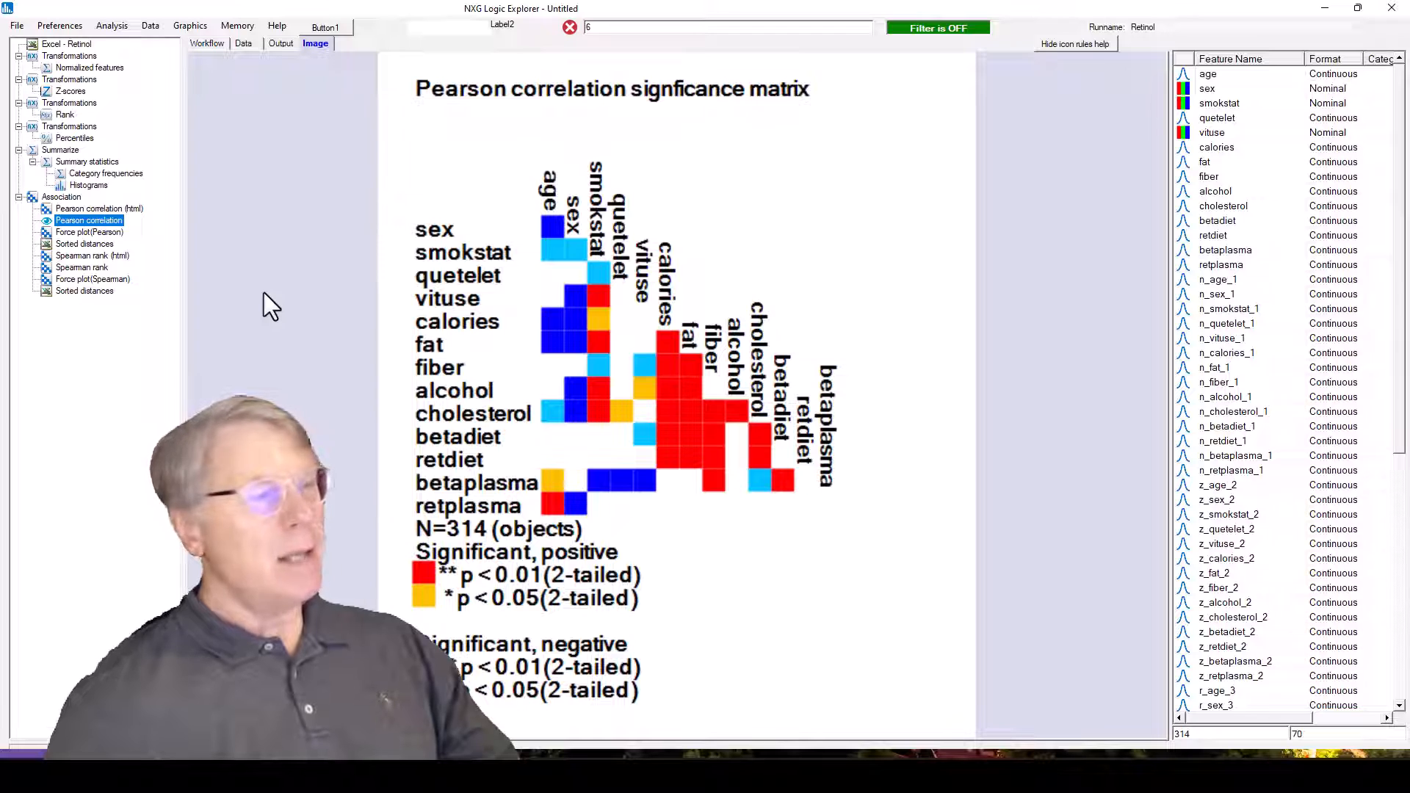
pyautogui.click(87, 233)
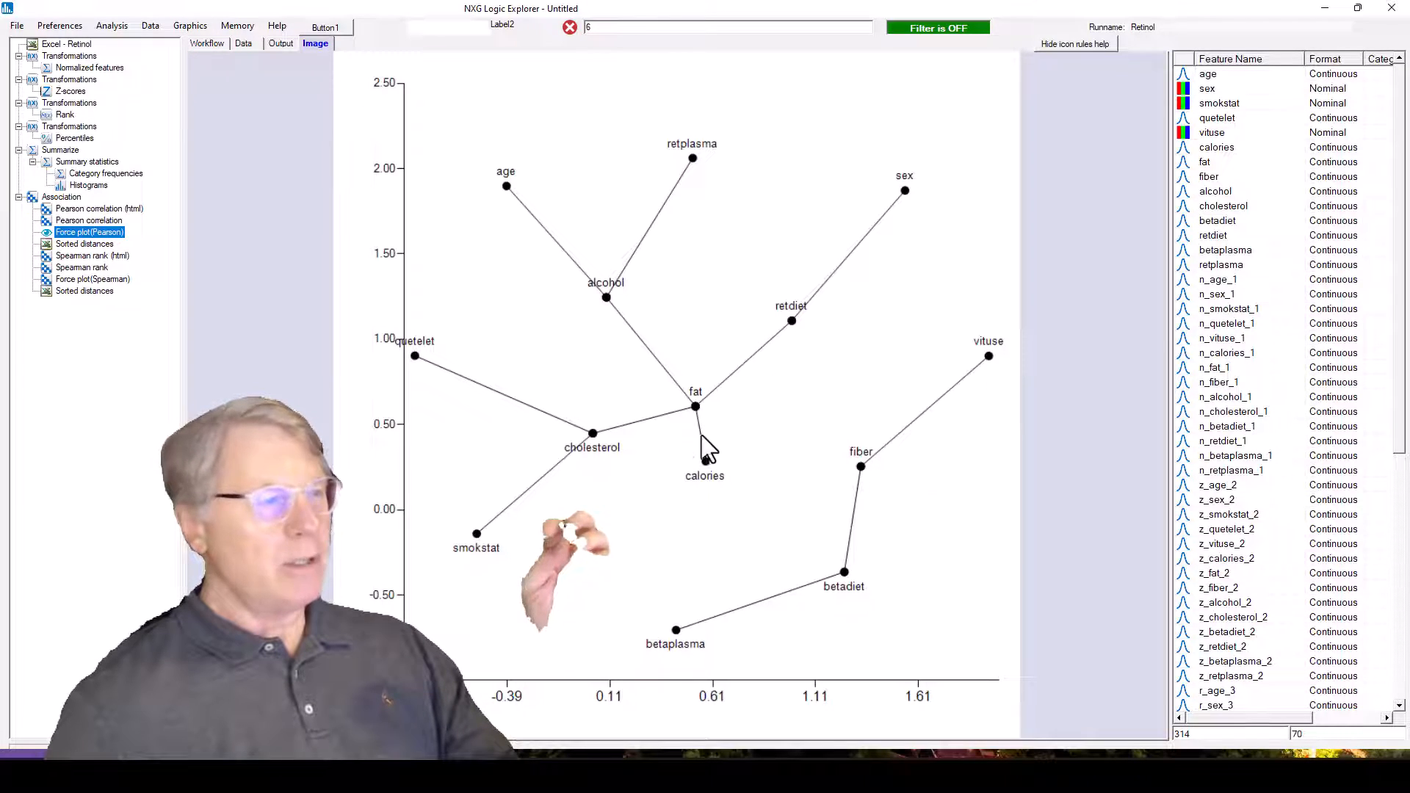
# - Open the Pearson sorted distances in Excel, widen the feature-pair column, examine the ranked correlations down to the last row, and close the file
pyautogui.click(74, 245)
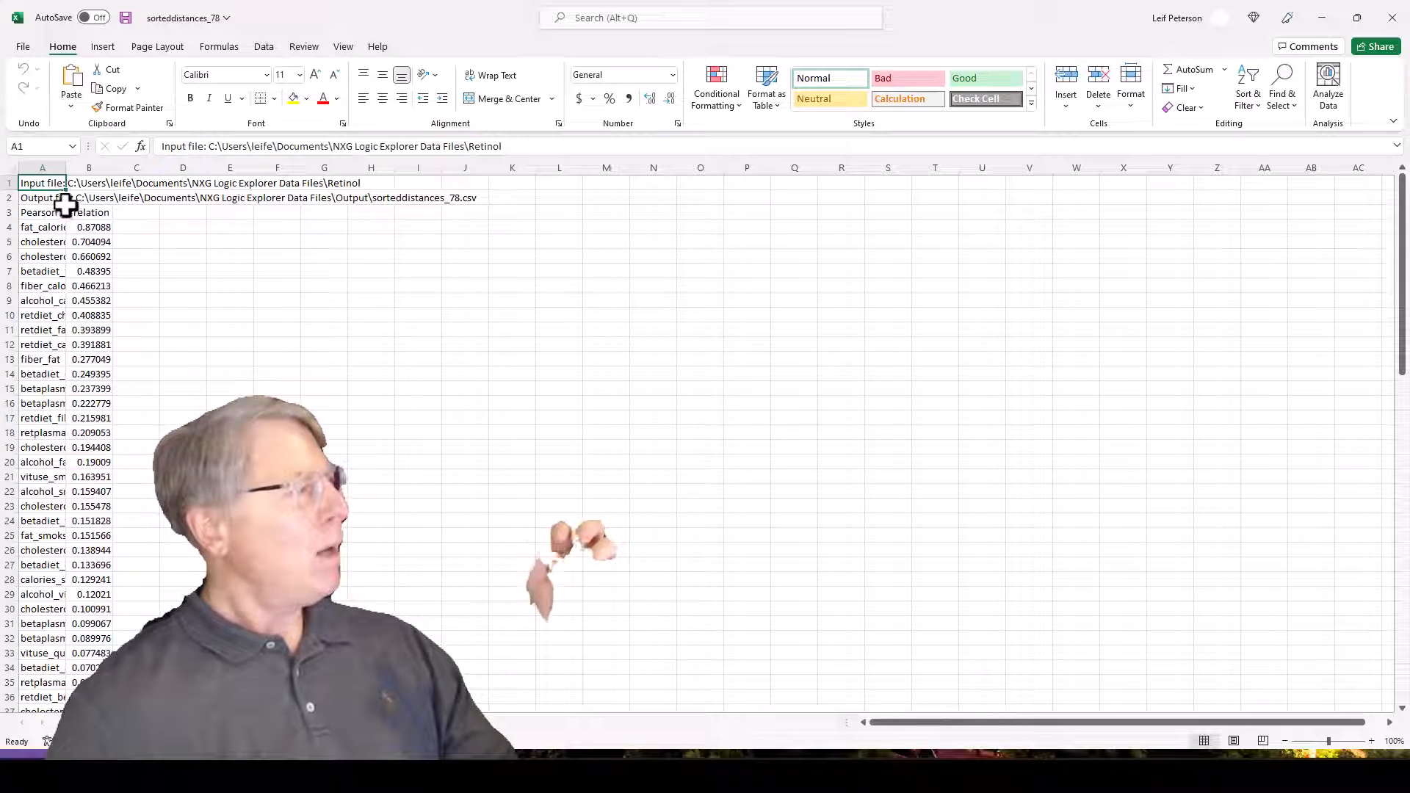
pyautogui.moveTo(65, 170); pyautogui.dragTo(139, 168)
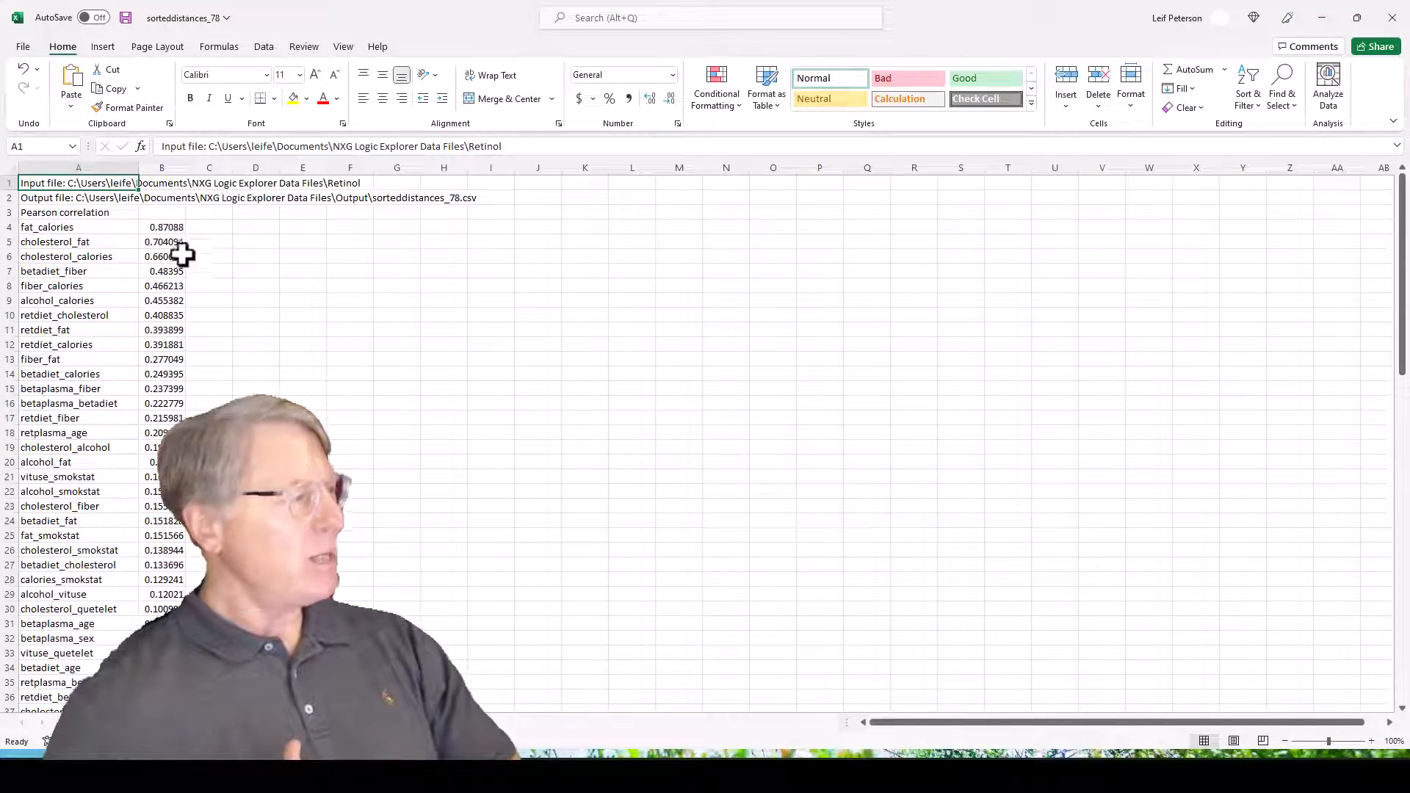
pyautogui.scroll(-20, 182, 255)
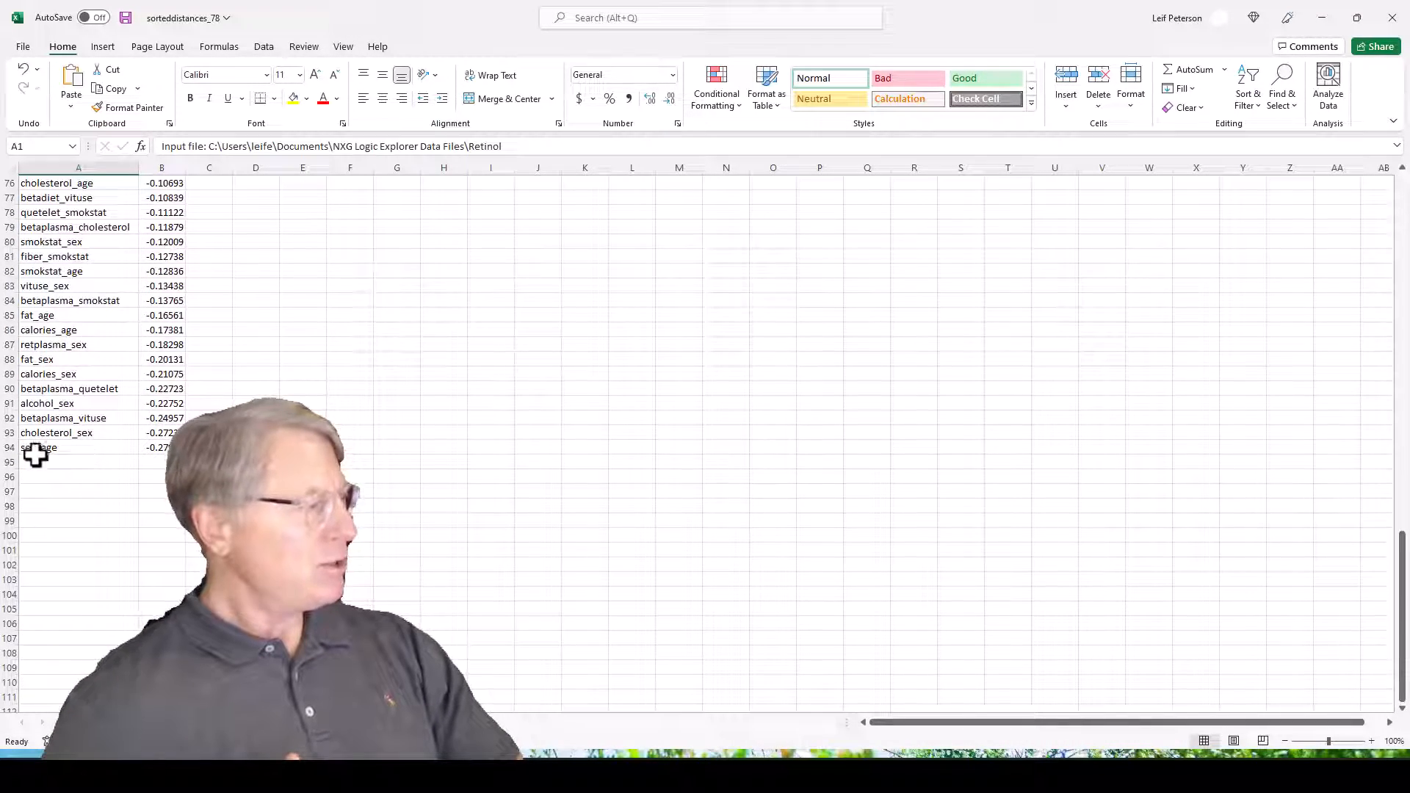
pyautogui.scroll(20, 33, 222)
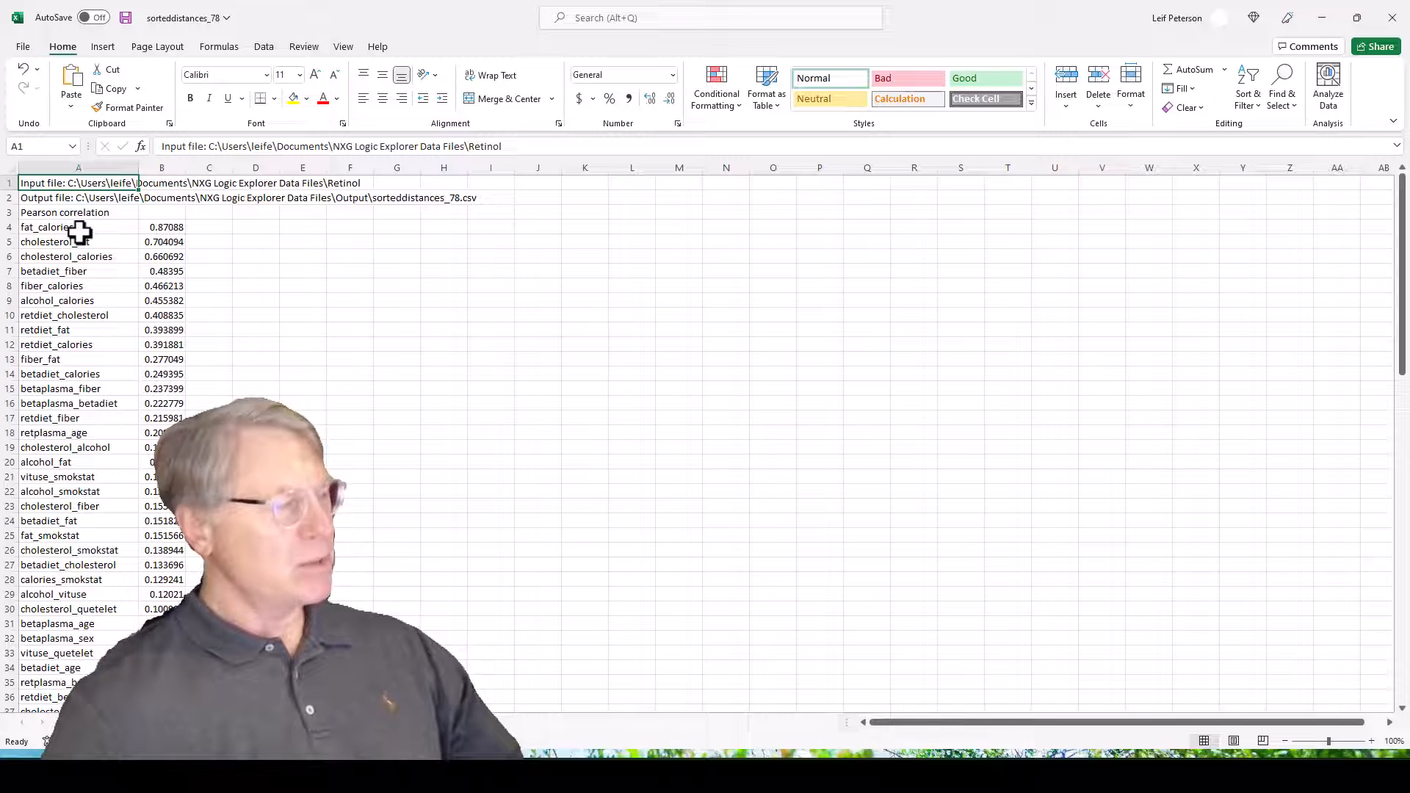
pyautogui.click(1392, 19)
pyautogui.click(716, 403)
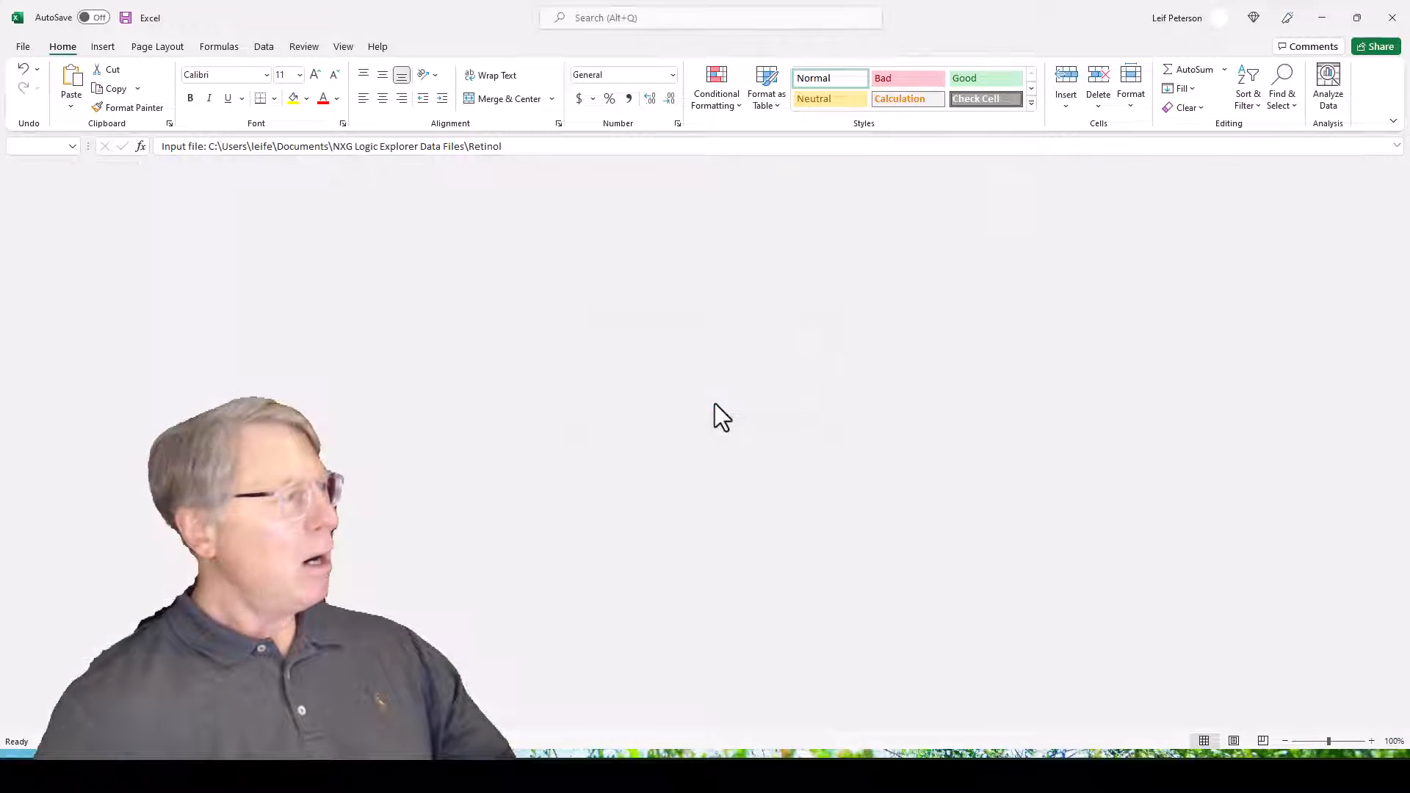
# - Examine the Spearman rank results: the correlation matrix, the significance matrix image and the force plot, and return to the workflow
pyautogui.click(86, 257)
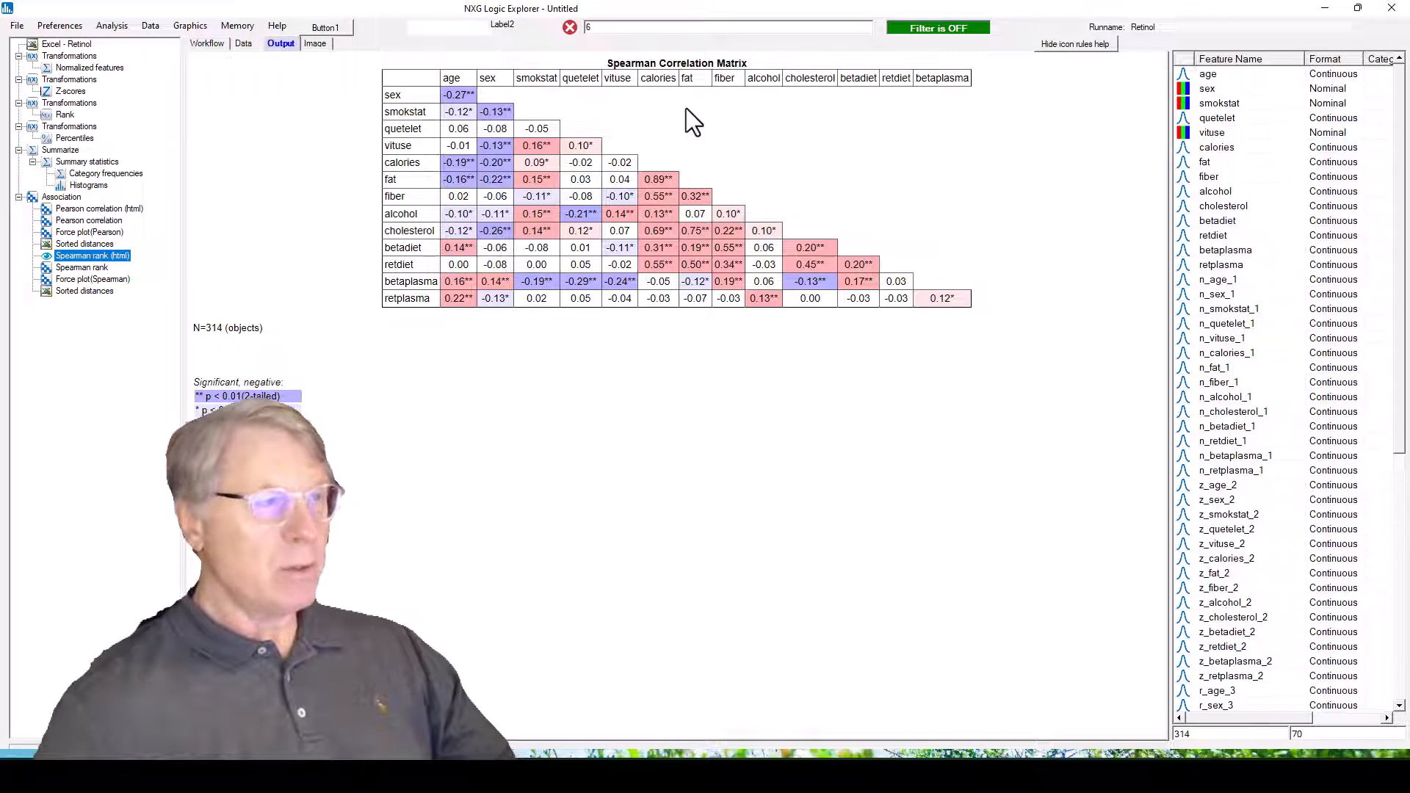
pyautogui.click(74, 268)
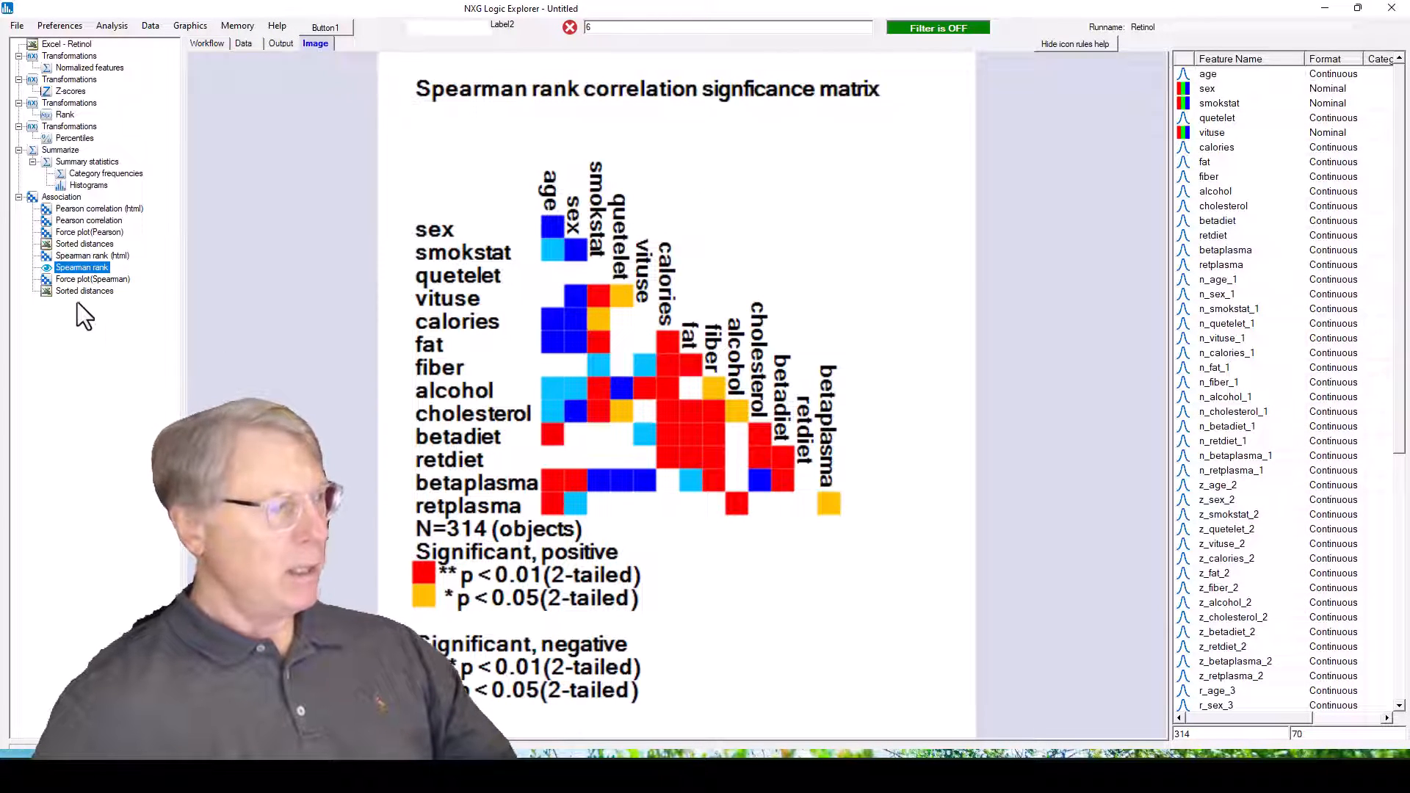
pyautogui.click(112, 279)
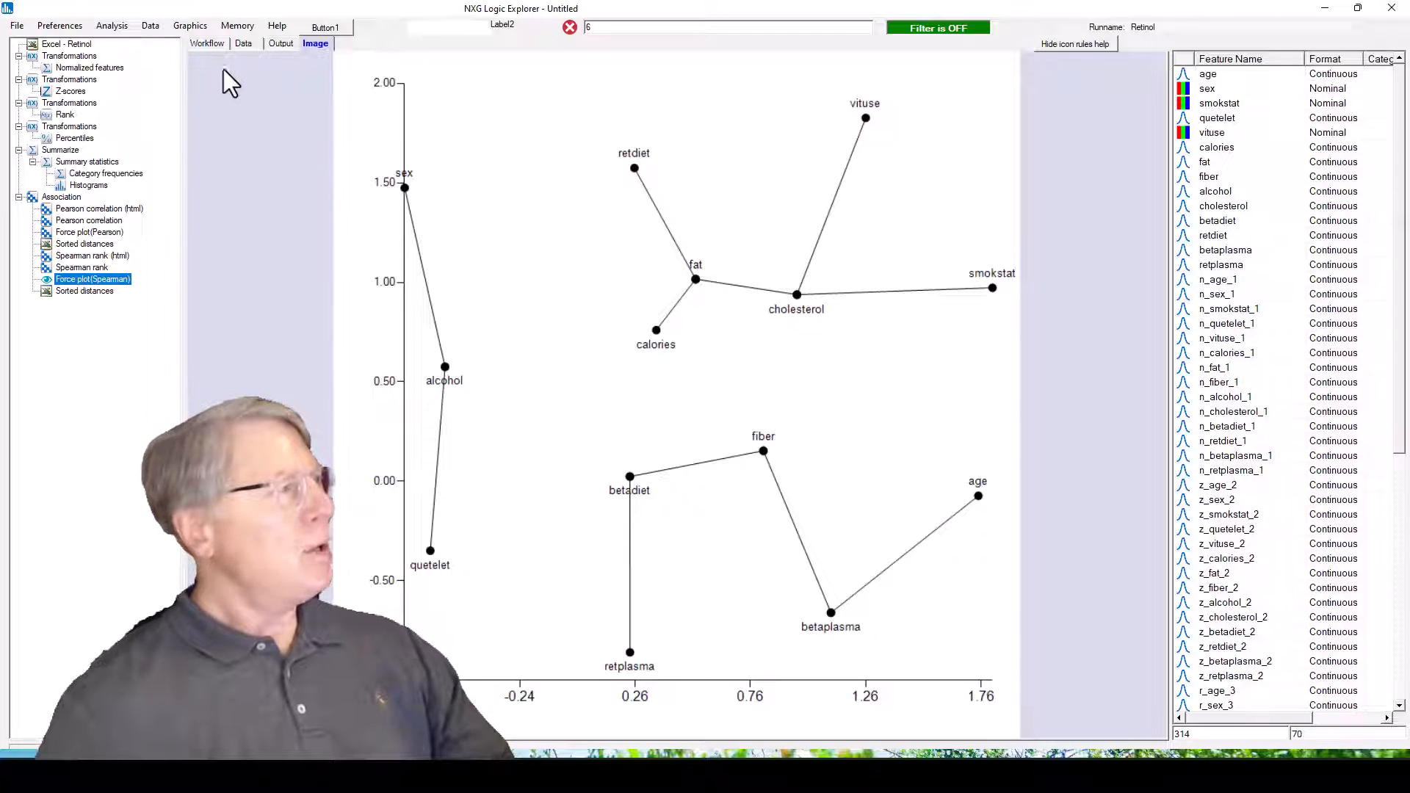
pyautogui.click(207, 44)
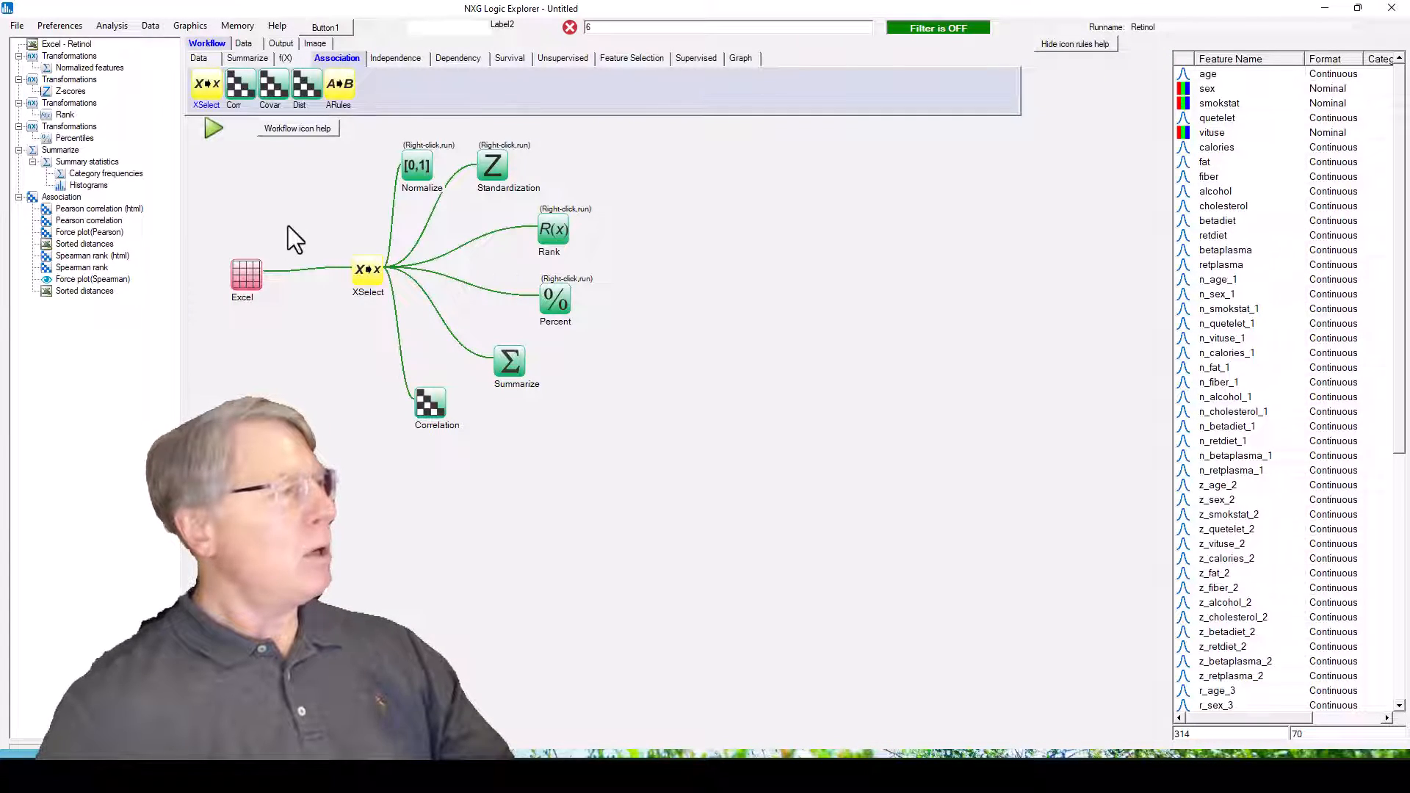
# - Check the individual run options of the Standardization, Summarize and Correlation icons, then run the entire workflow again
pyautogui.moveTo(359, 273); pyautogui.dragTo(364, 281)
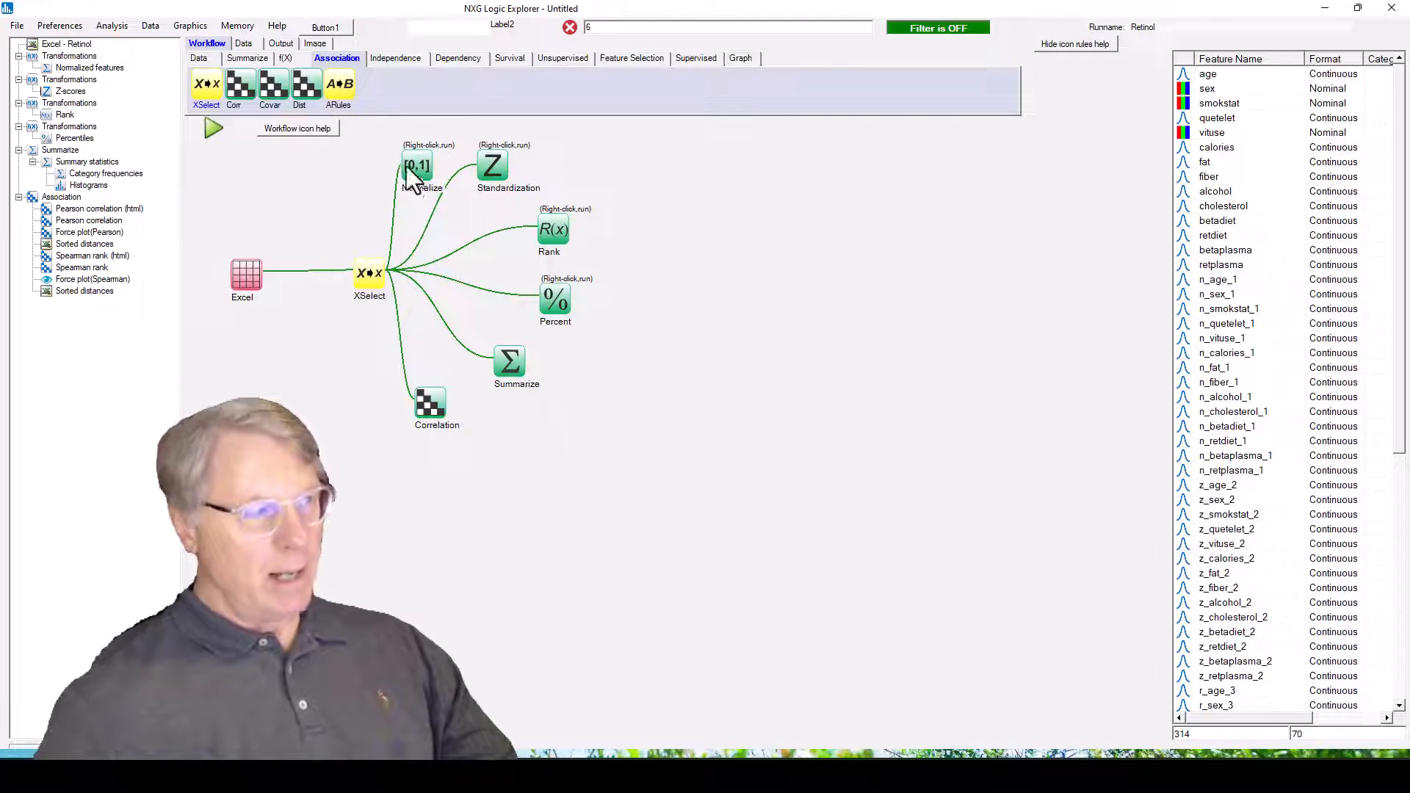
pyautogui.moveTo(419, 164)
pyautogui.rightClick(494, 169)
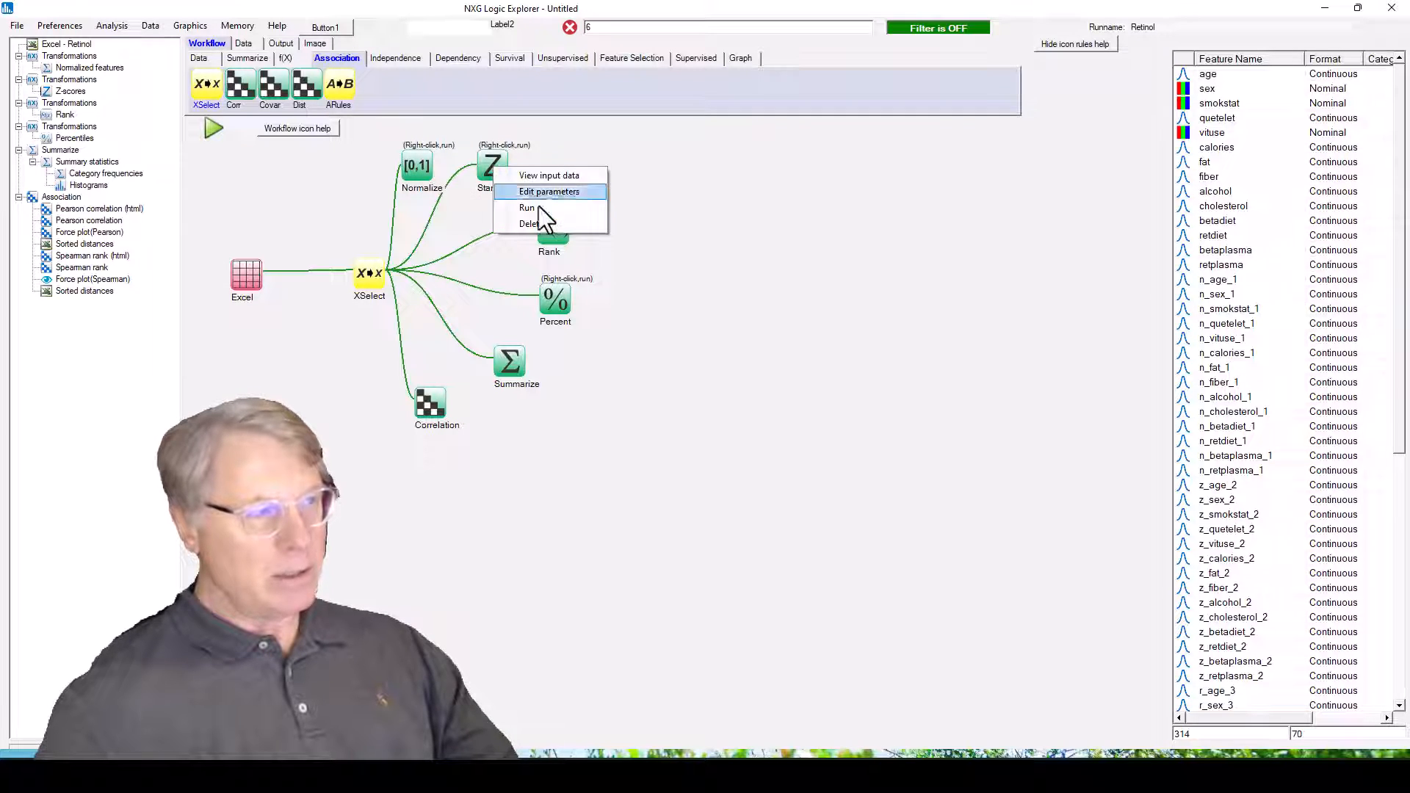
pyautogui.click(711, 178)
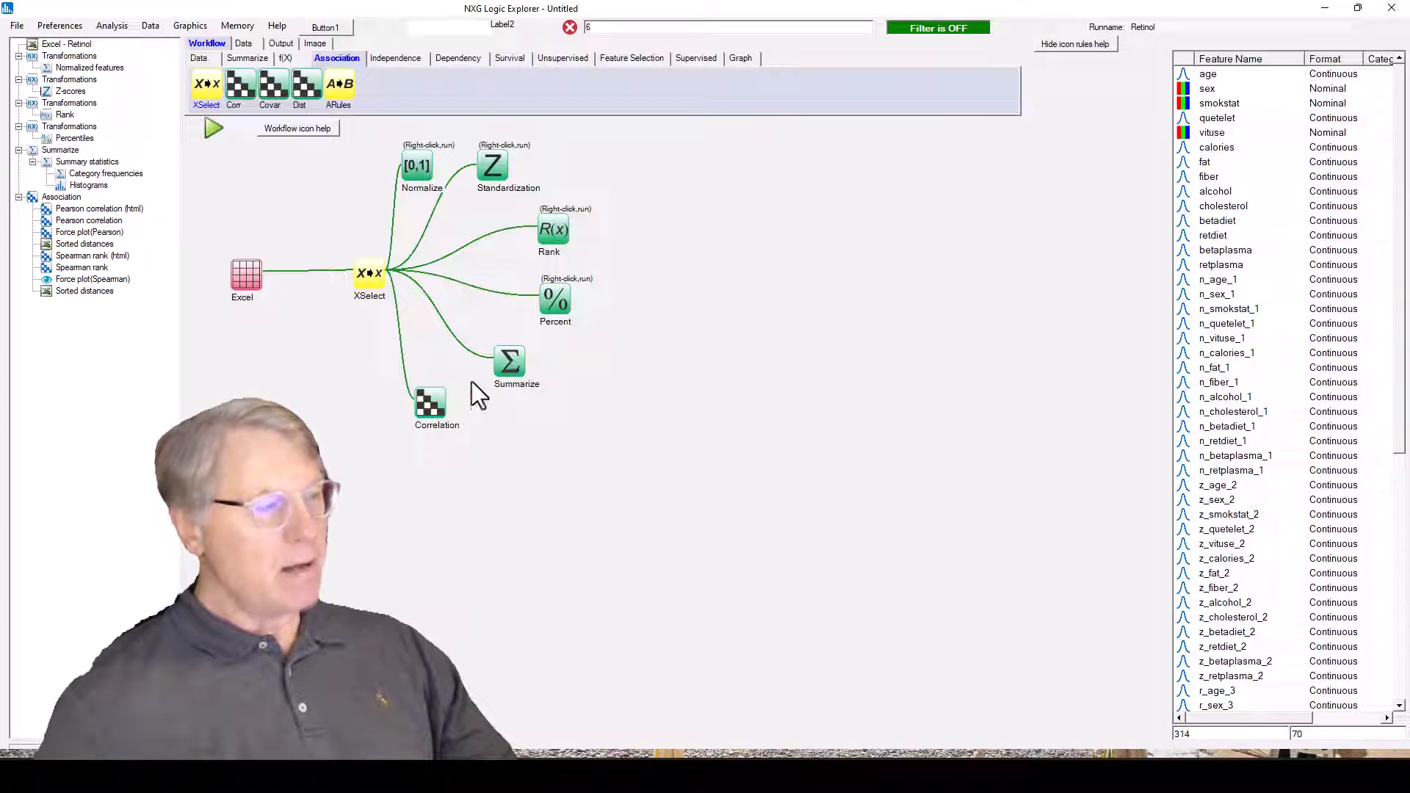
pyautogui.rightClick(511, 362)
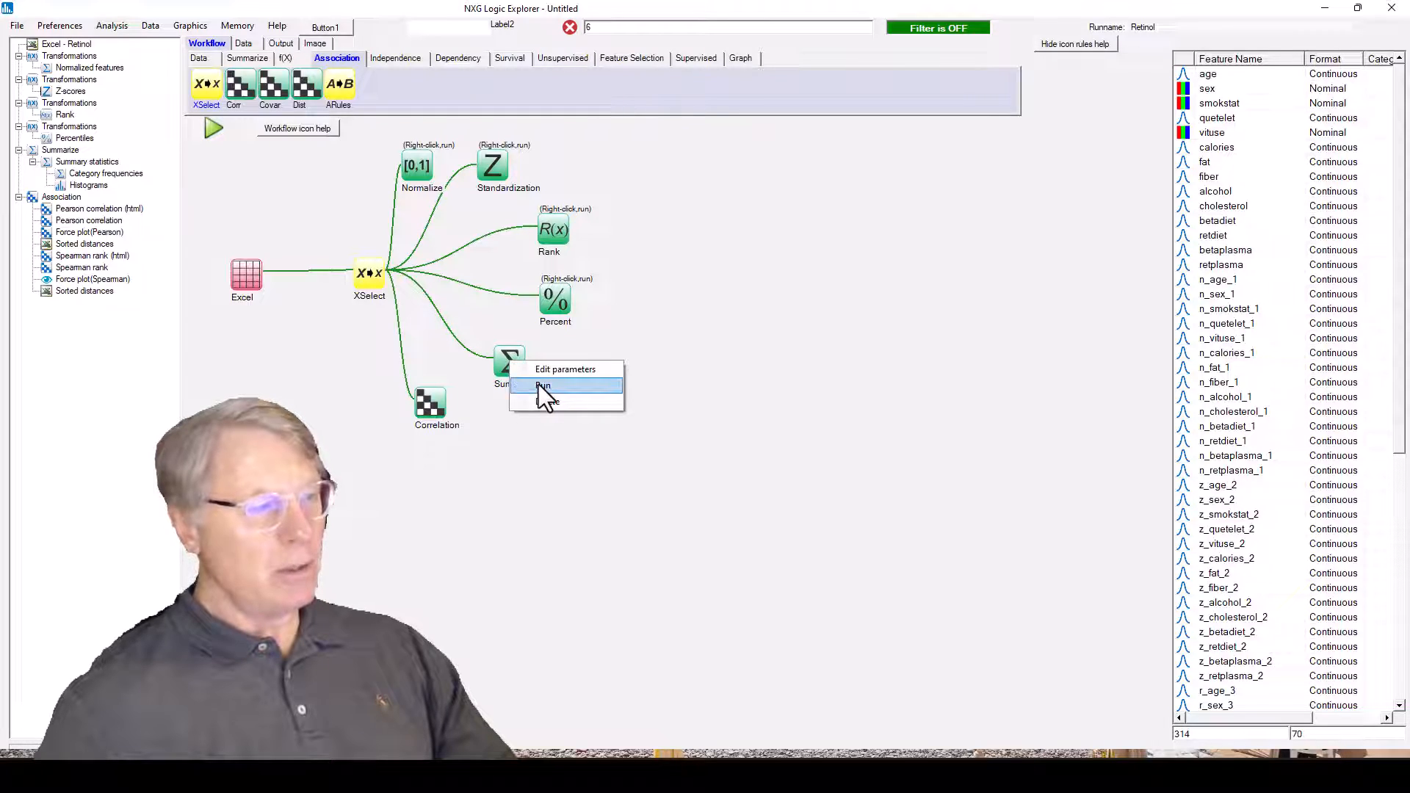
pyautogui.click(506, 361)
pyautogui.rightClick(439, 404)
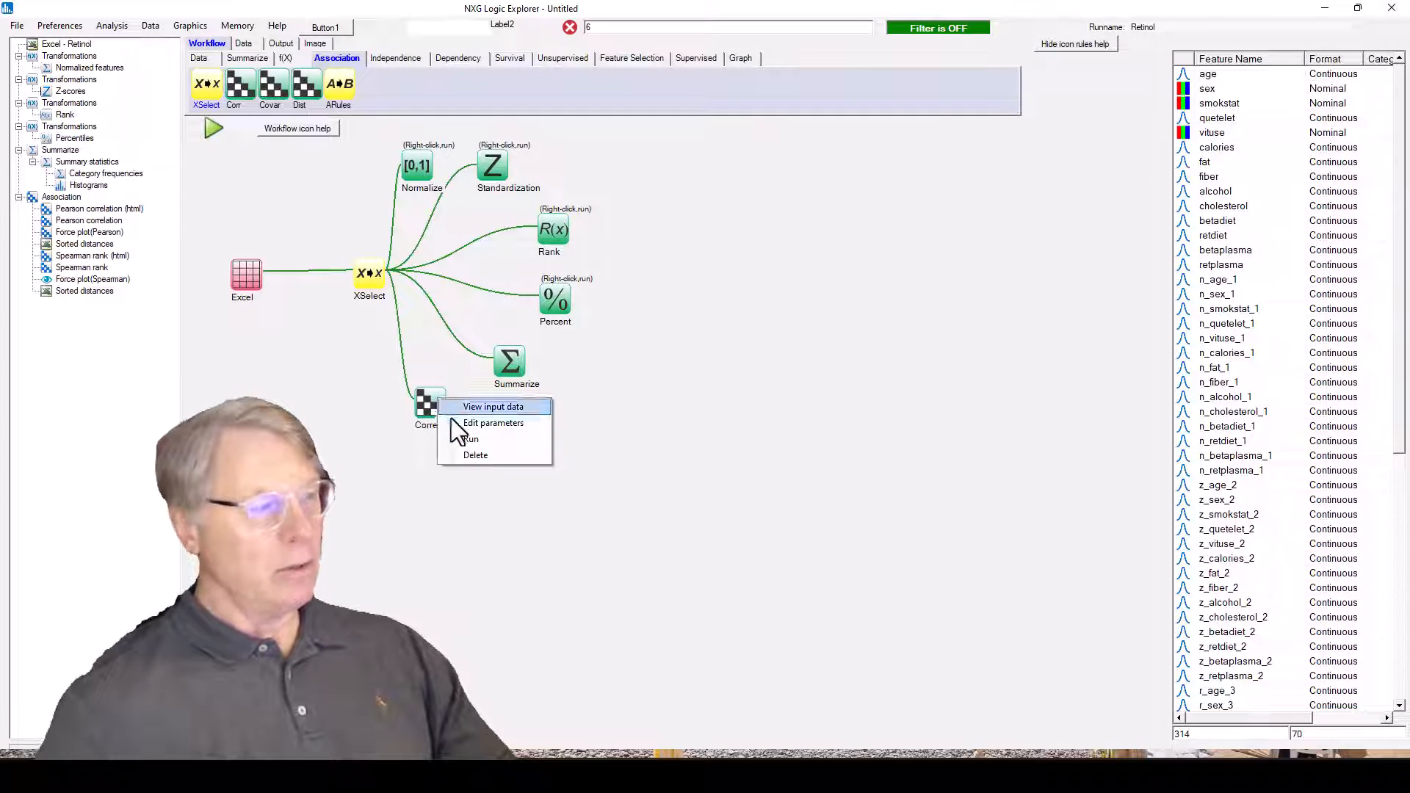
pyautogui.click(642, 403)
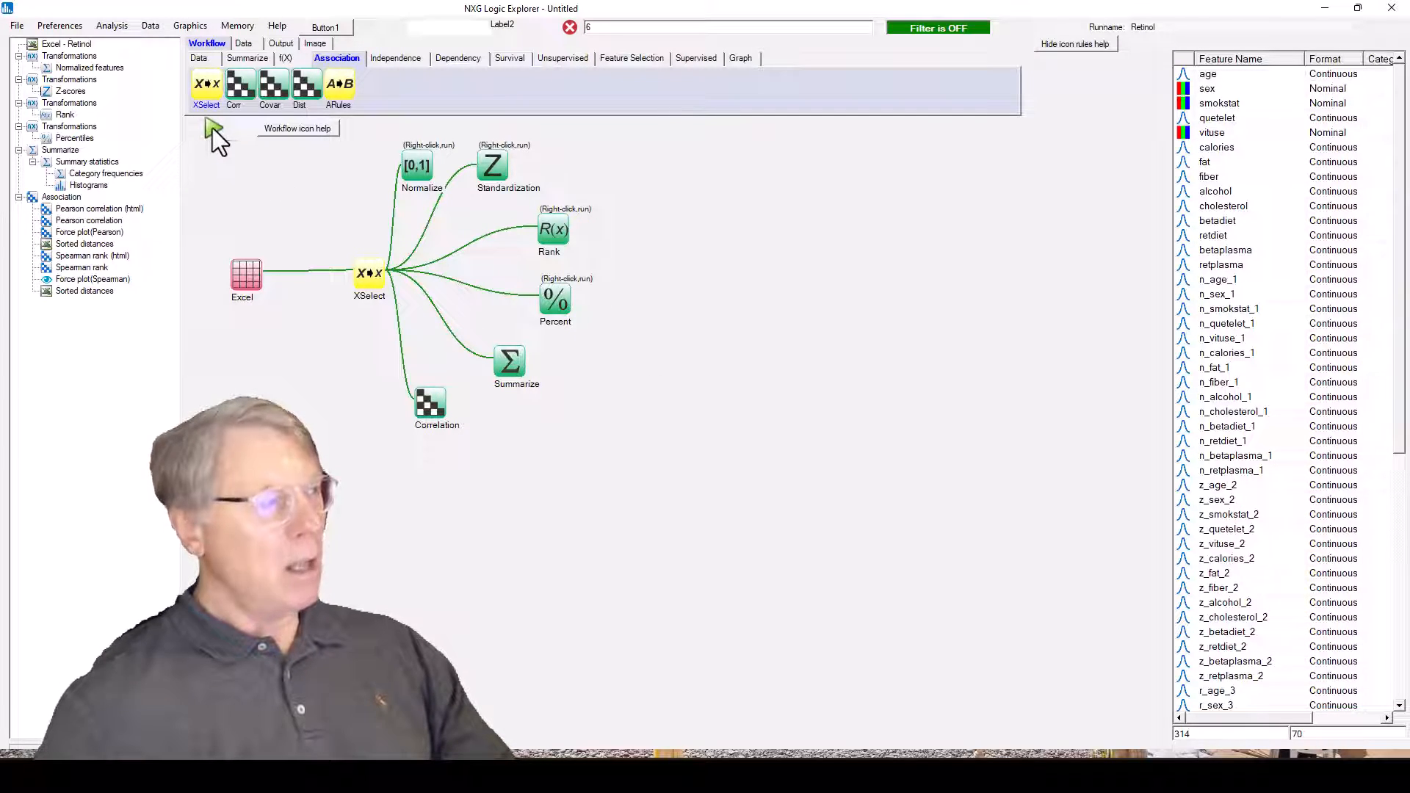
pyautogui.click(213, 127)
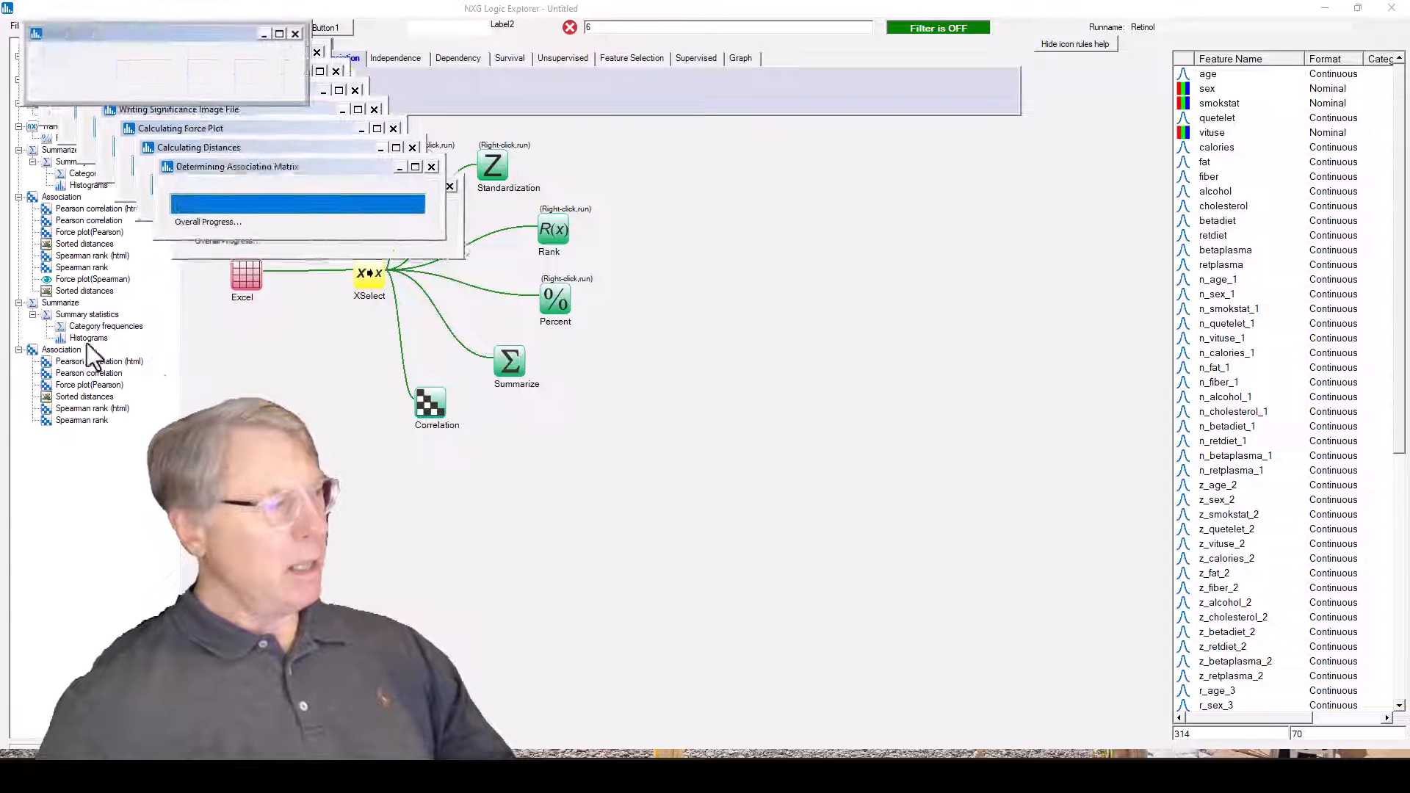